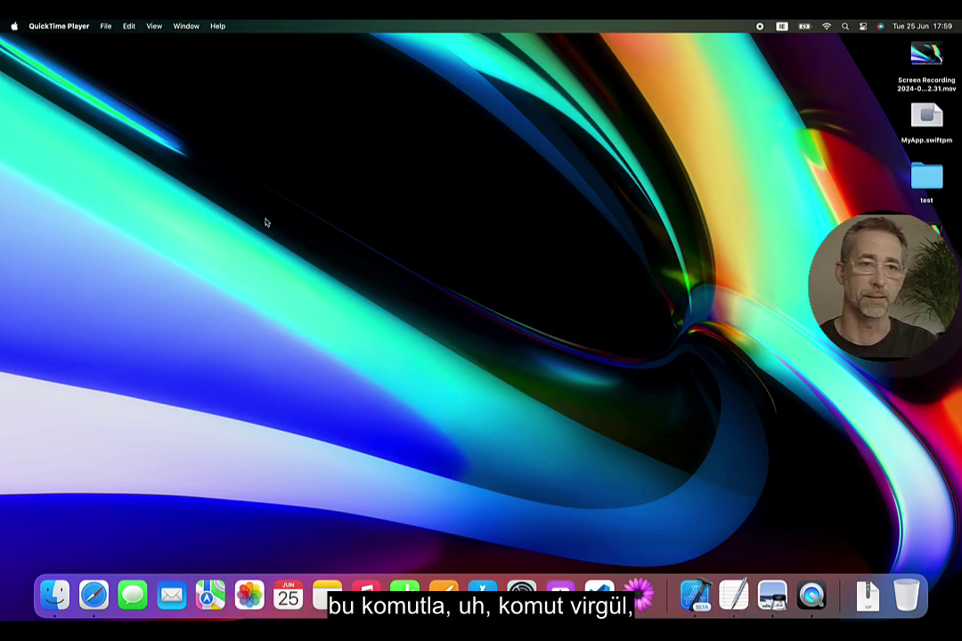
# In the Finder settings, show all filename extensions and turn off the warning before changing an extension
pyautogui.click(294, 219)
pyautogui.press('super+comma')
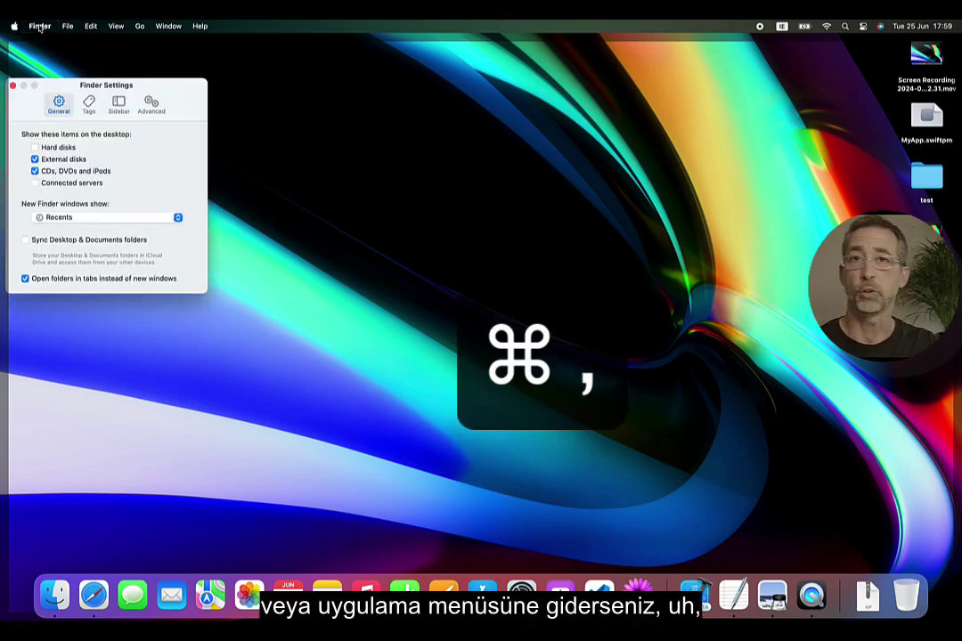
pyautogui.click(40, 26)
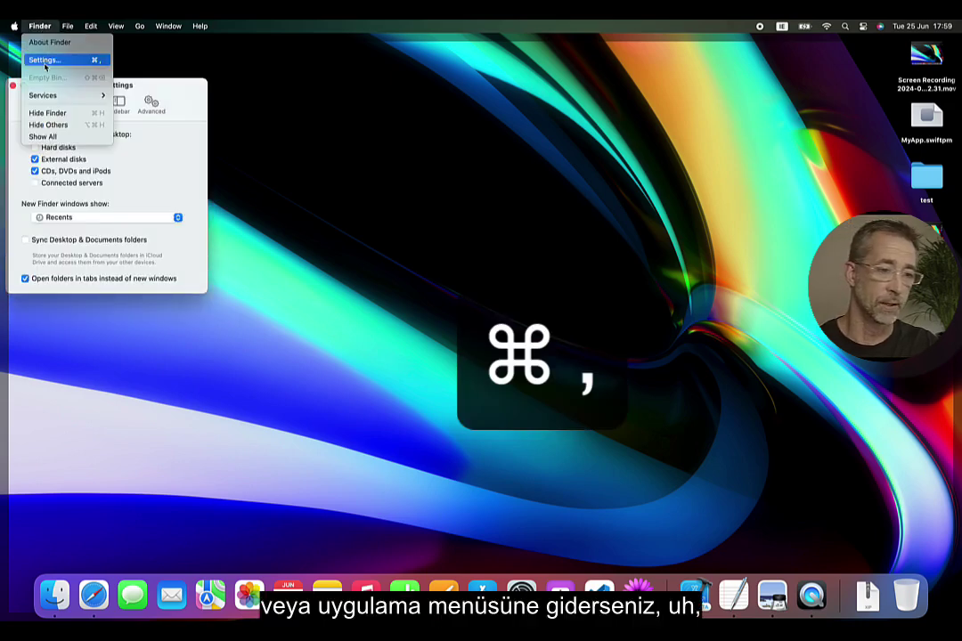
pyautogui.click(194, 162)
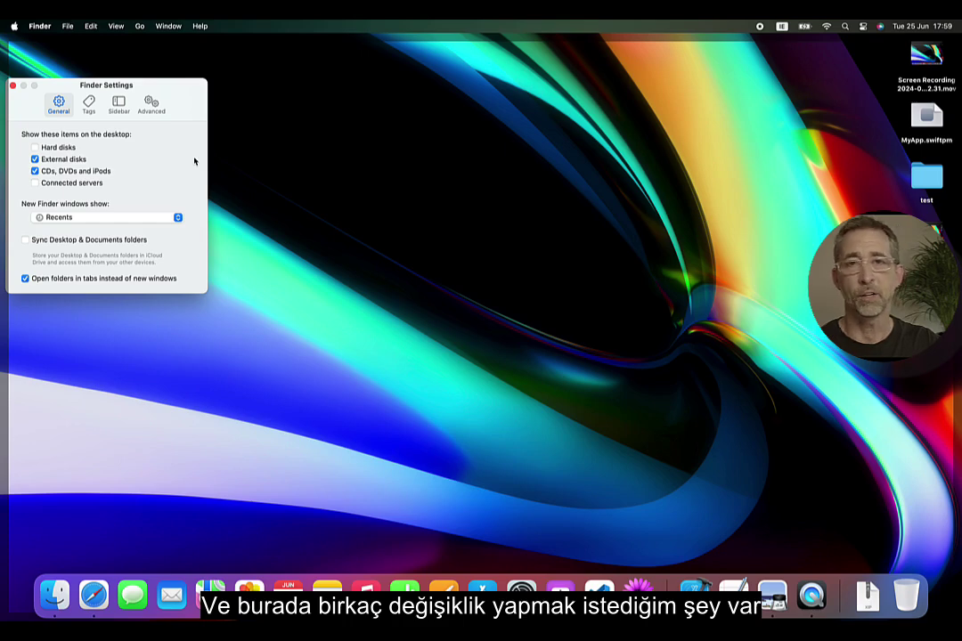
pyautogui.click(151, 105)
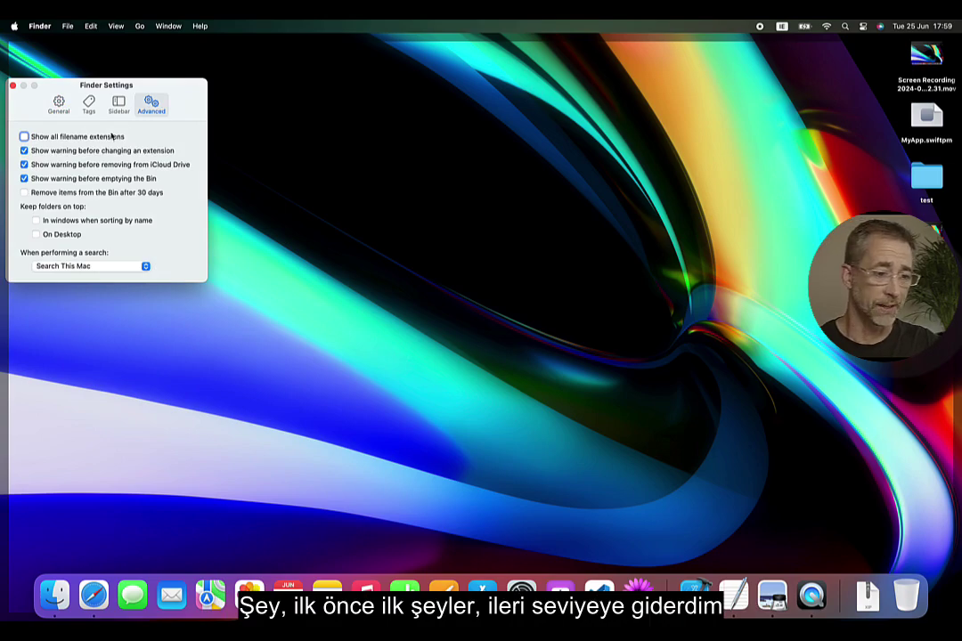
pyautogui.click(128, 138)
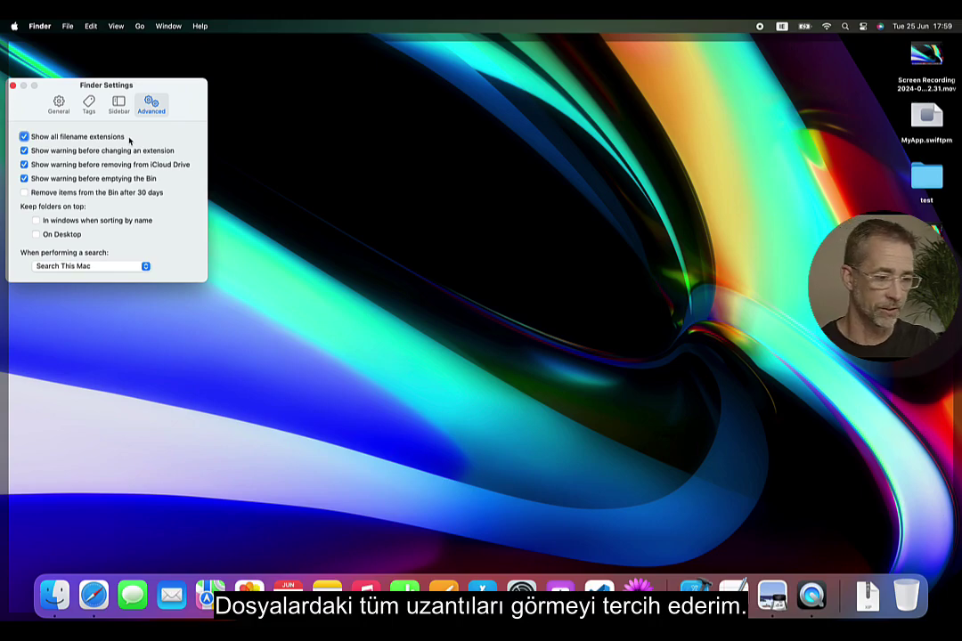
pyautogui.click(99, 150)
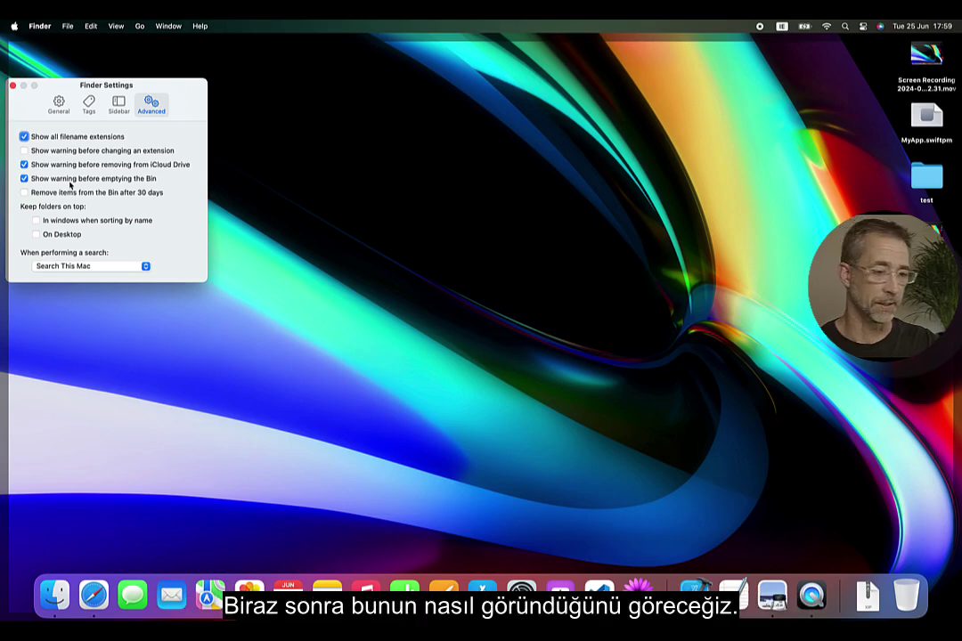
# Set new Finder windows to show the user's home folder, and close the settings
pyautogui.click(114, 107)
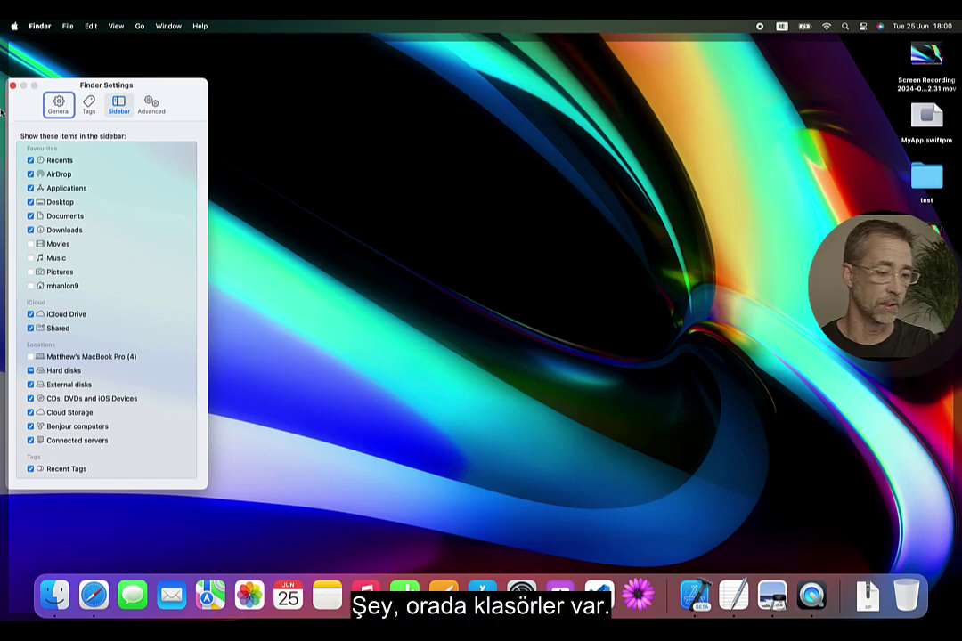
pyautogui.click(59, 105)
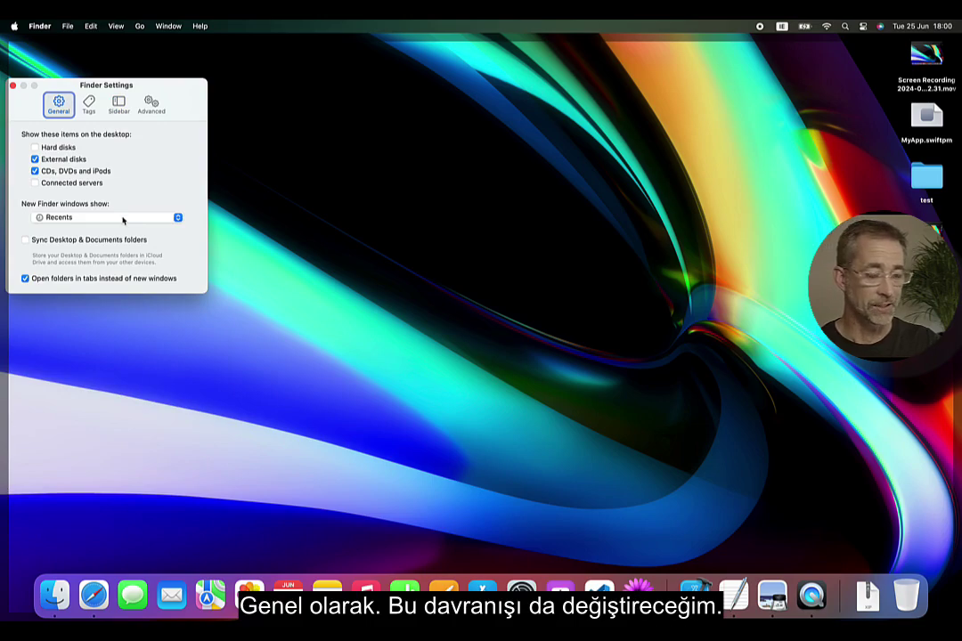
pyautogui.click(56, 593)
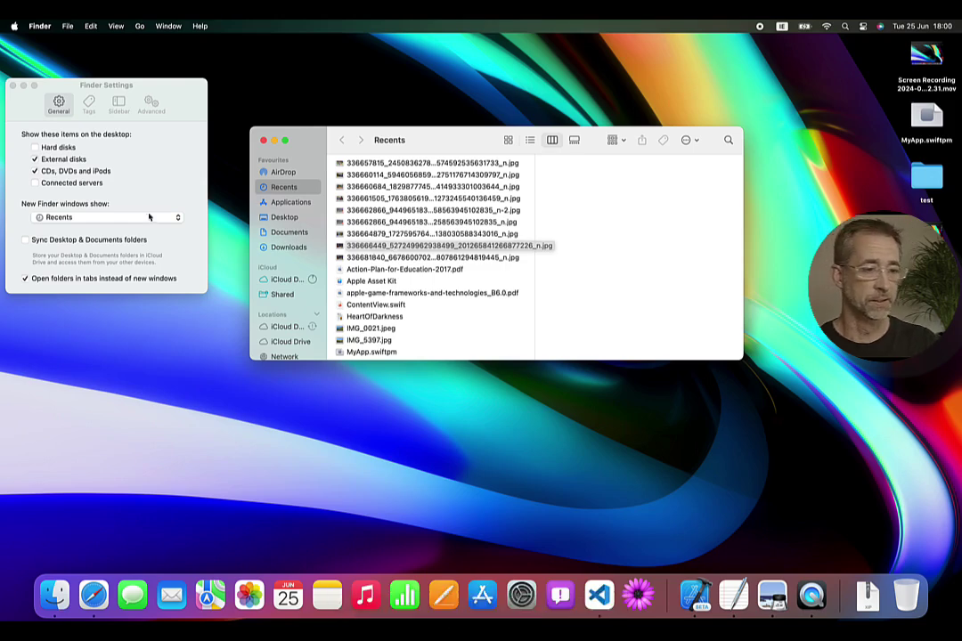
pyautogui.click(111, 218)
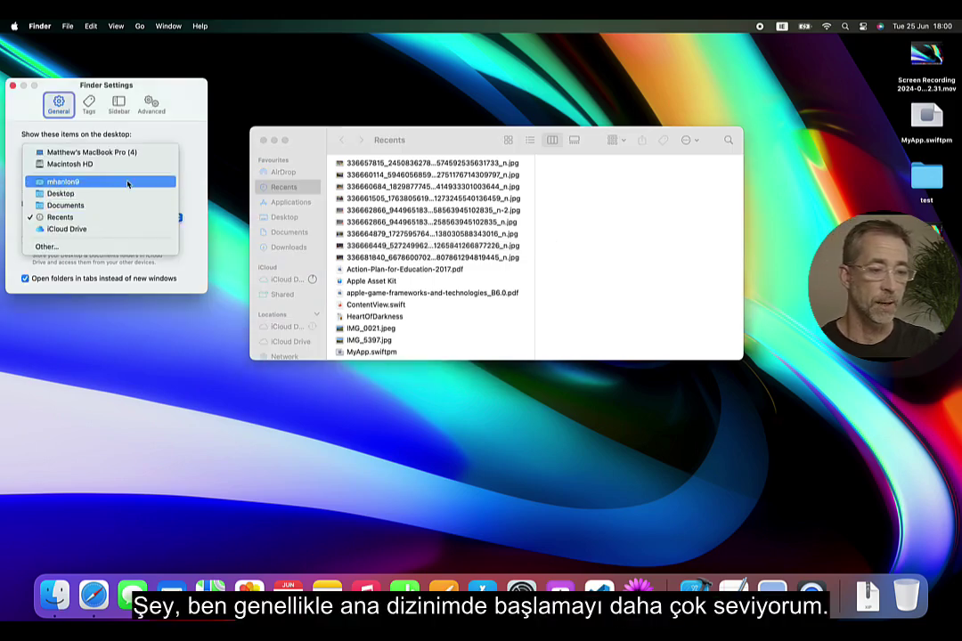
pyautogui.click(127, 183)
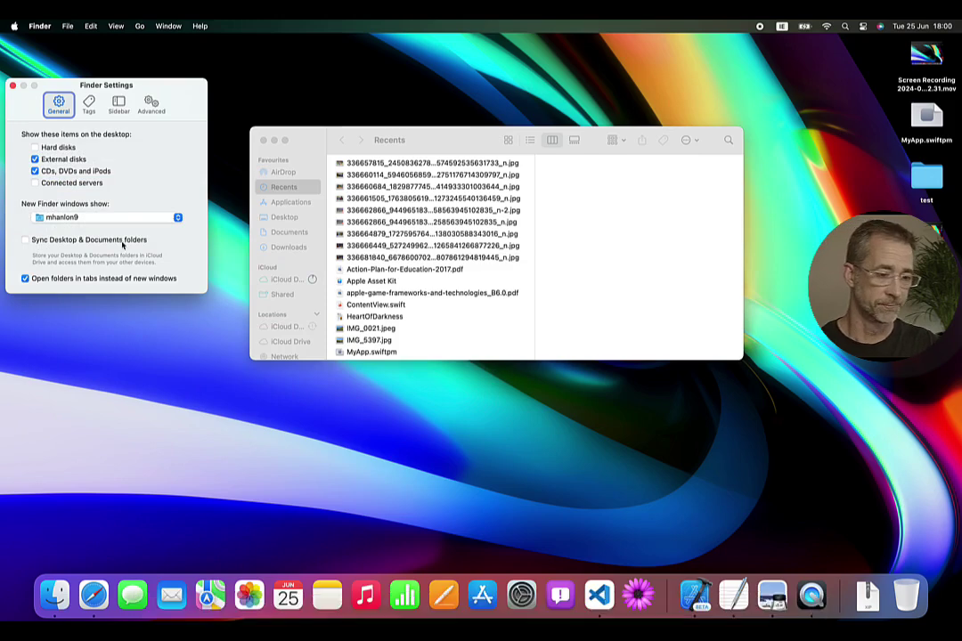
pyautogui.click(12, 87)
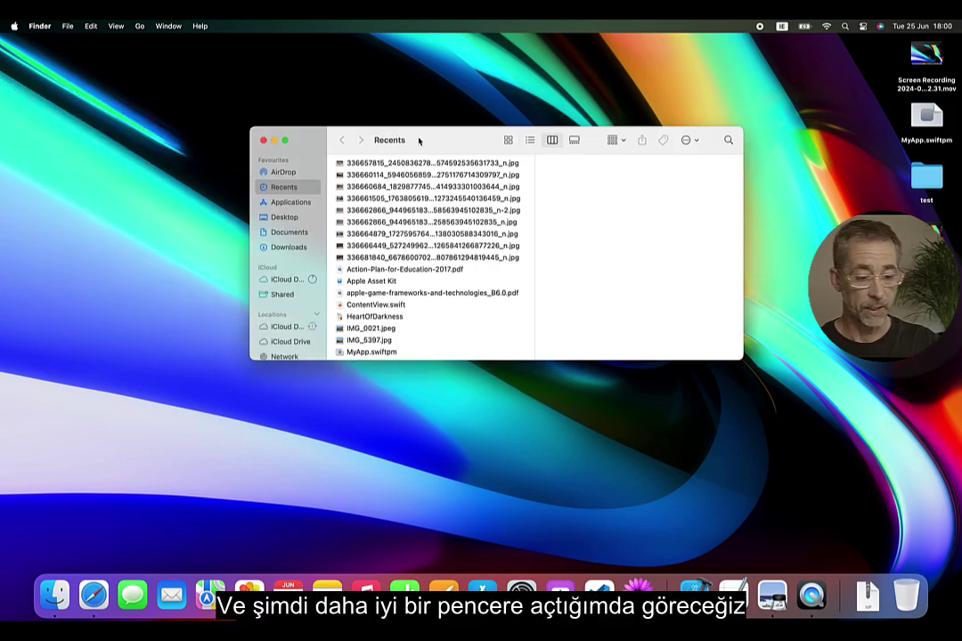
# Close the Recents window, open a new Finder window and move it to the middle of the desktop
pyautogui.press('super+w')
pyautogui.click(57, 591)
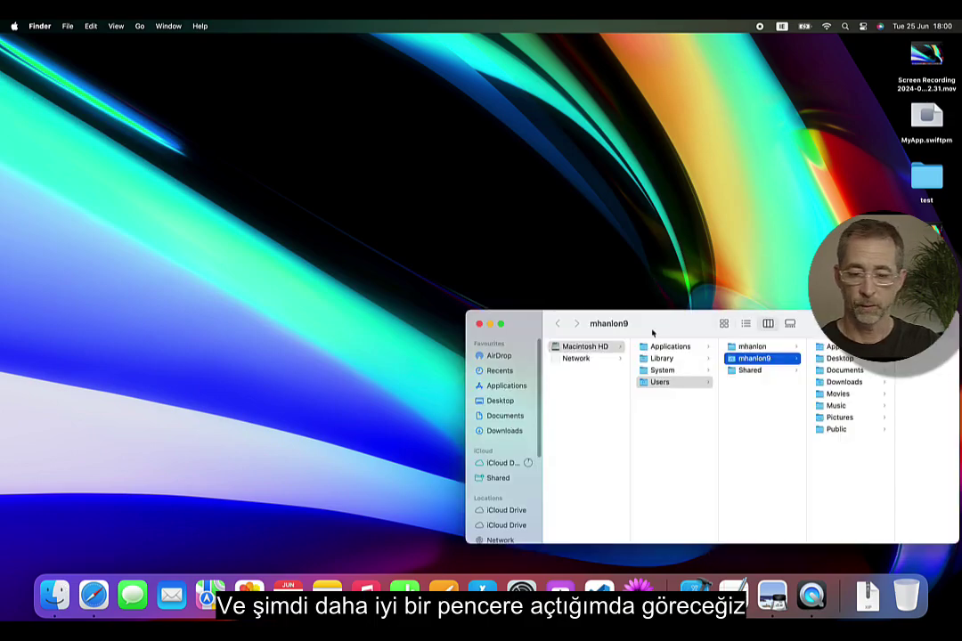
pyautogui.moveTo(653, 333); pyautogui.dragTo(437, 211)
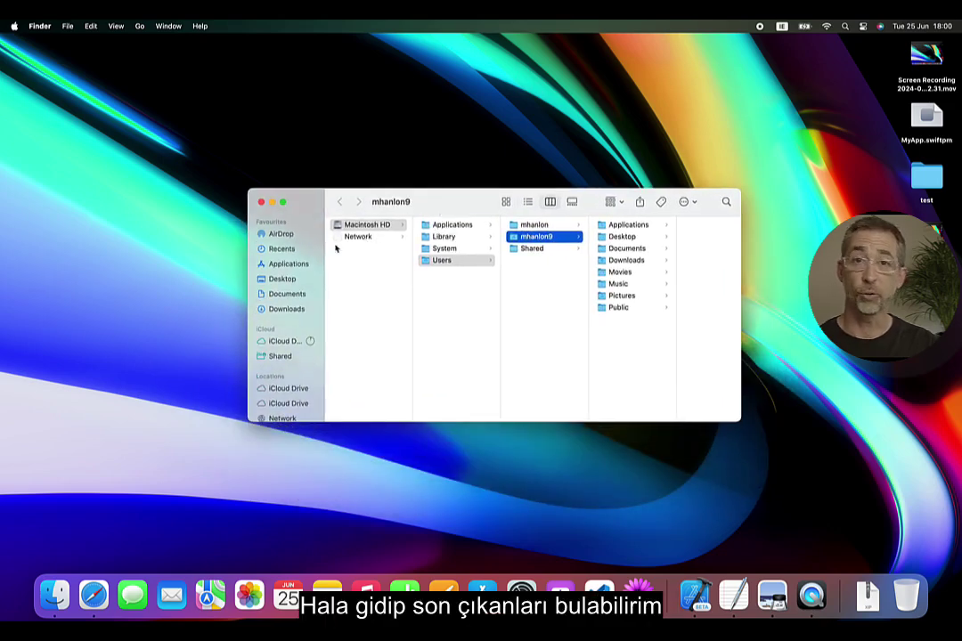
# Show Recents in the Finder window and look through the recently used files
pyautogui.click(285, 254)
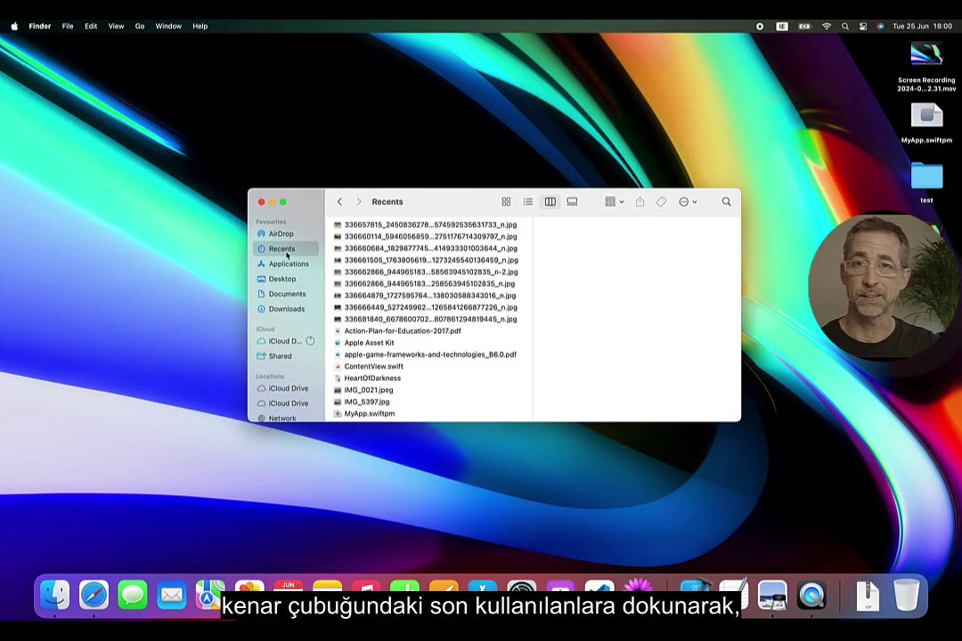
pyautogui.hotkey('ctrl', 'Up')
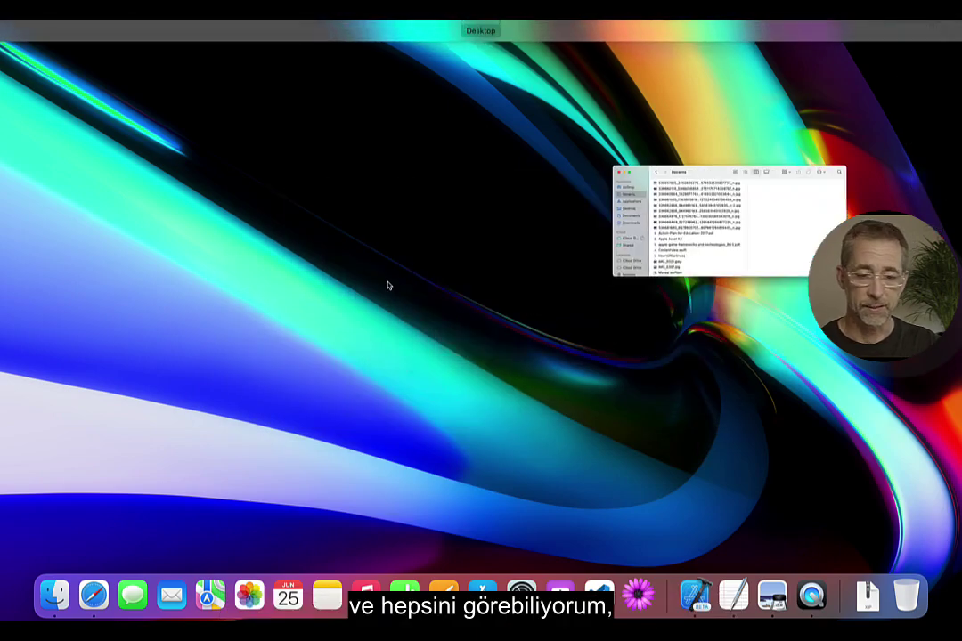
pyautogui.click(788, 219)
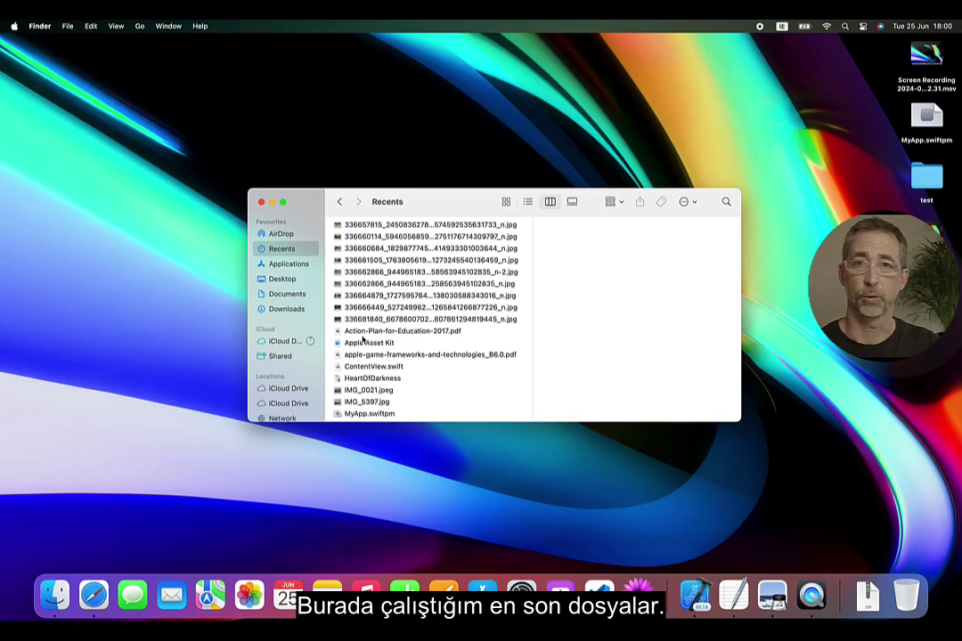
pyautogui.scroll(-5, 365, 339)
pyautogui.scroll(5, 365, 342)
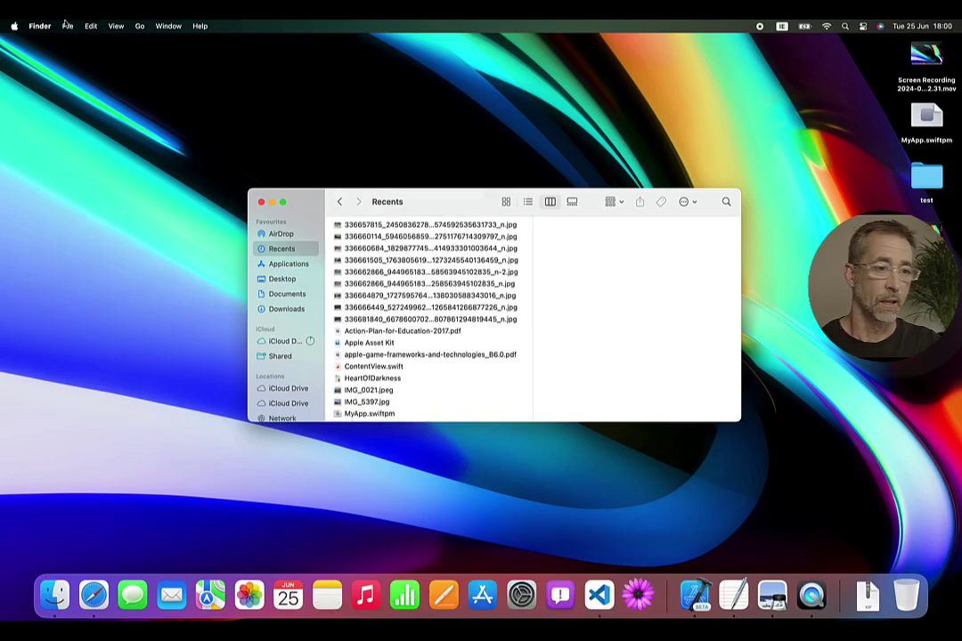
# Open a second Finder window at the home folder and add a new tab to it
pyautogui.click(66, 25)
pyautogui.click(62, 42)
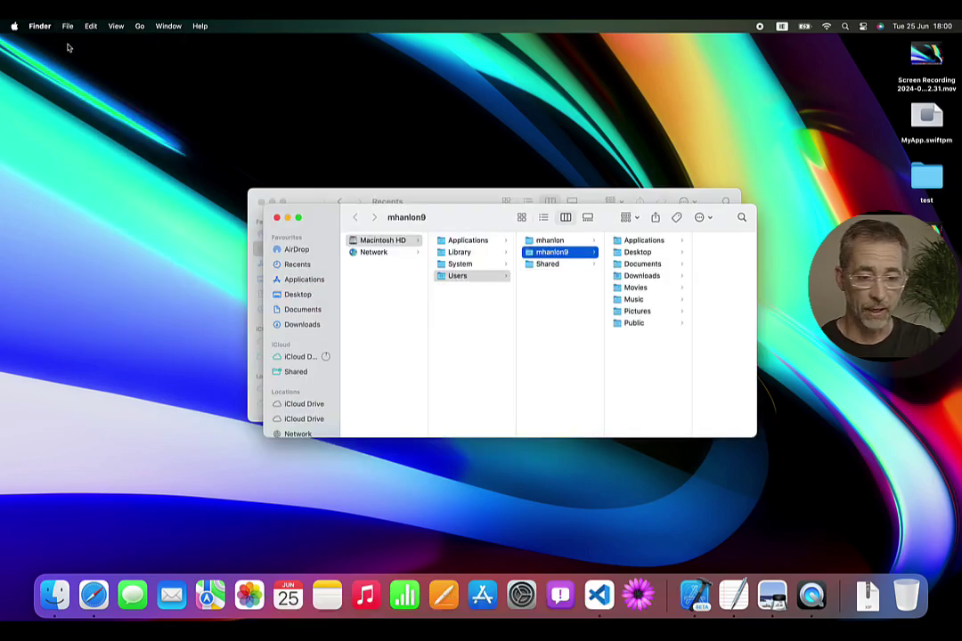
pyautogui.press('super+t')
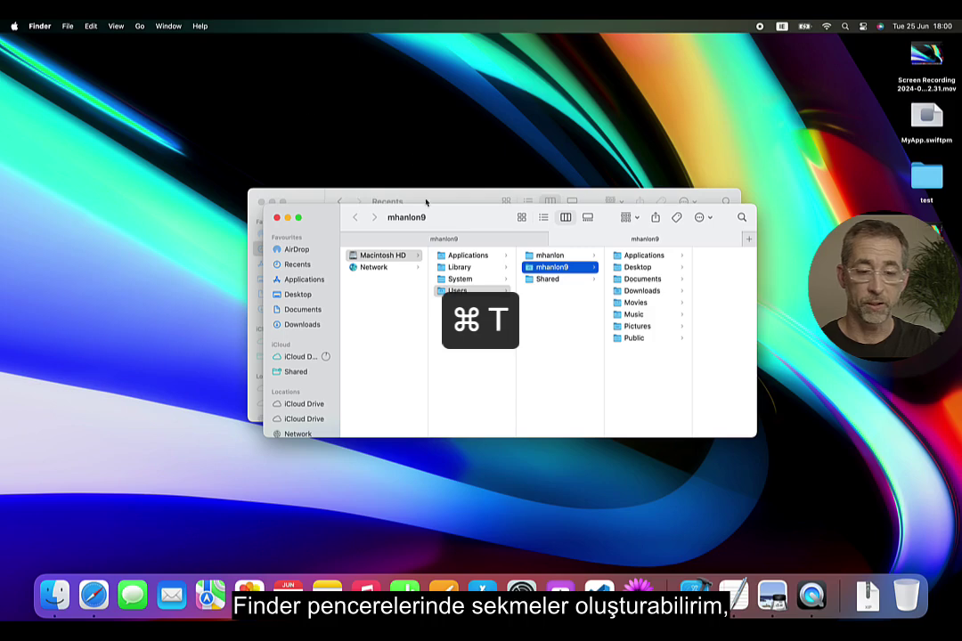
# Move the two Finder windows apart and bring the tabbed home folder window to the front
pyautogui.moveTo(447, 219); pyautogui.dragTo(504, 156)
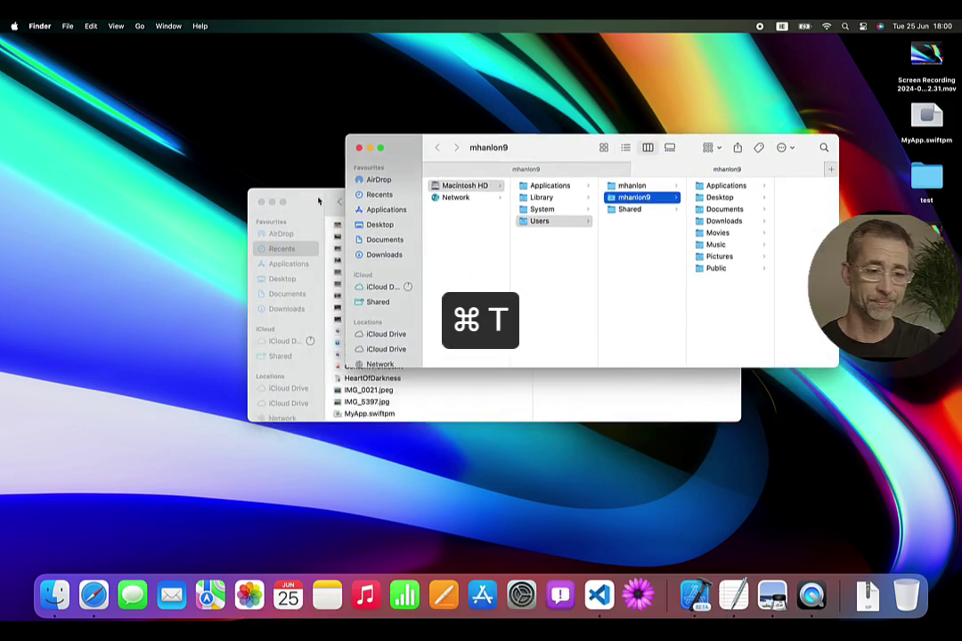
pyautogui.moveTo(318, 201); pyautogui.dragTo(182, 211)
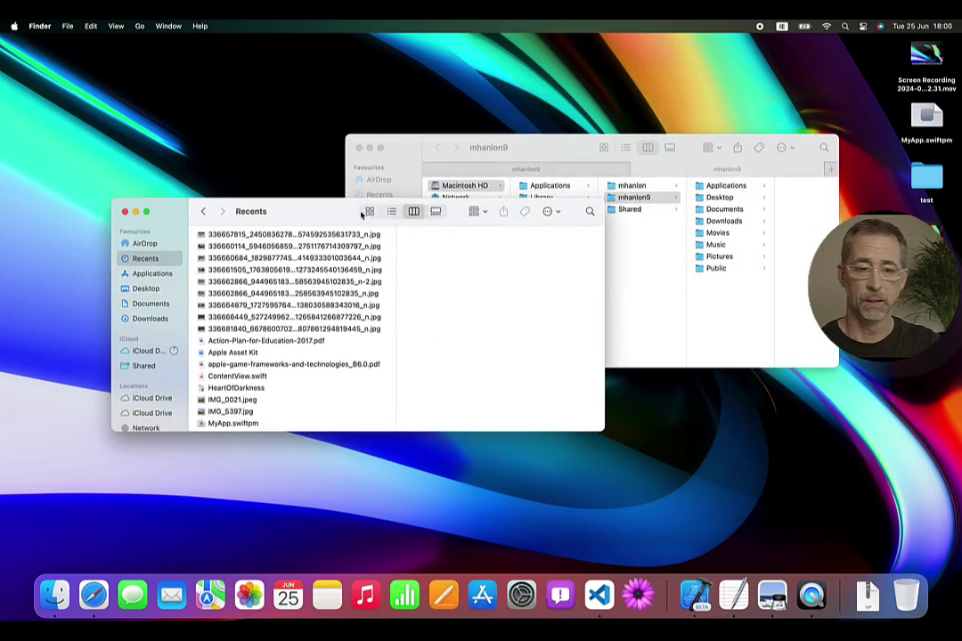
pyautogui.moveTo(362, 214); pyautogui.dragTo(368, 308)
pyautogui.click(563, 272)
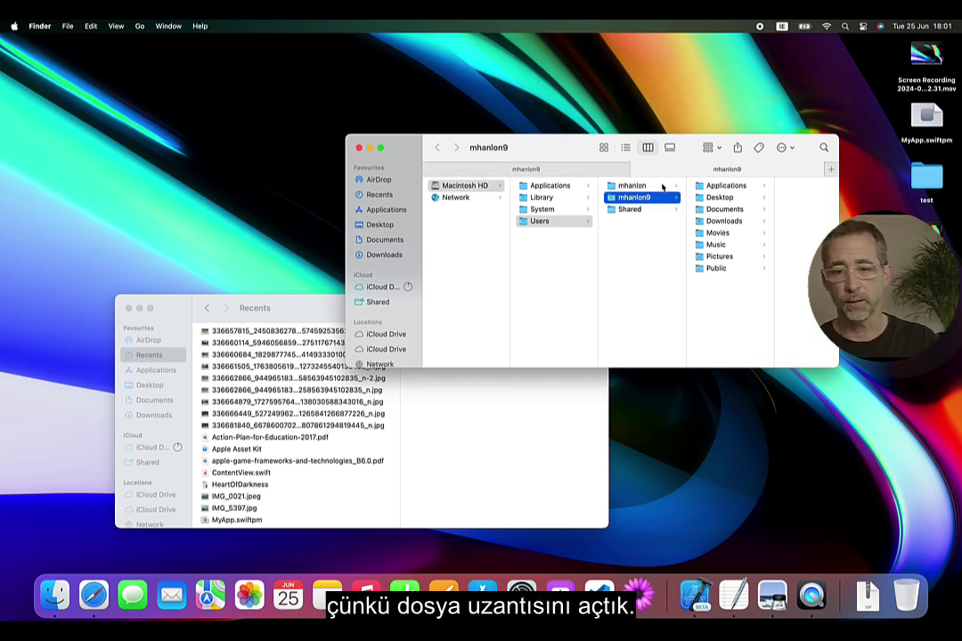
# Open the Documents folder in the tabbed window and show the path bar and status bar
pyautogui.click(734, 212)
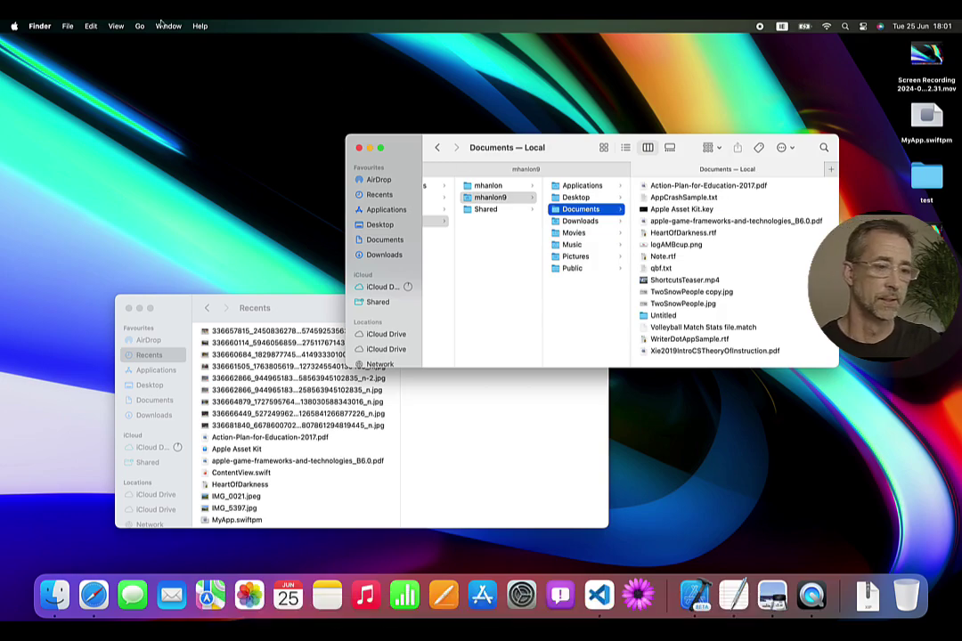
pyautogui.click(117, 26)
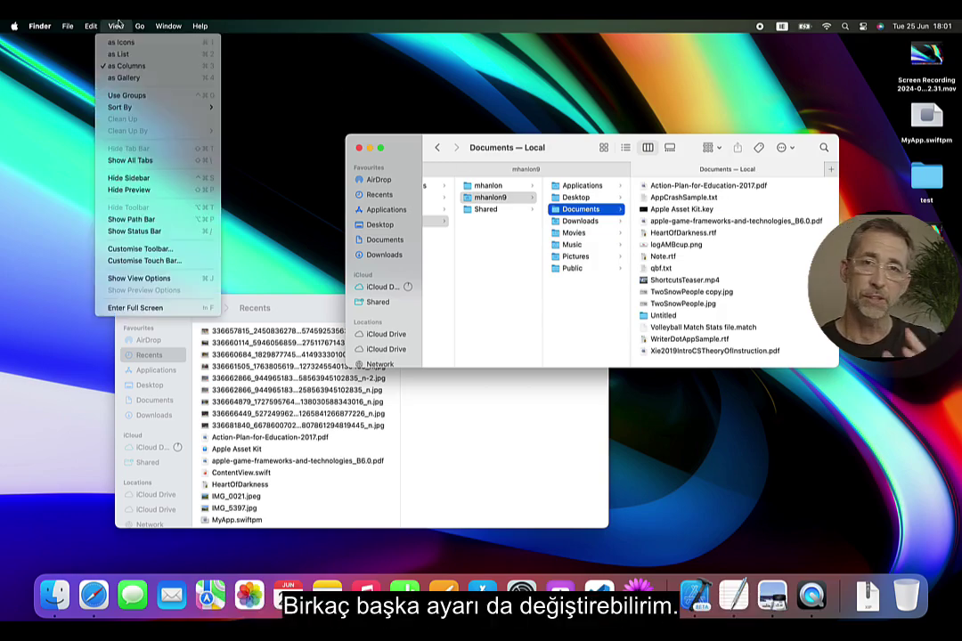
pyautogui.click(140, 219)
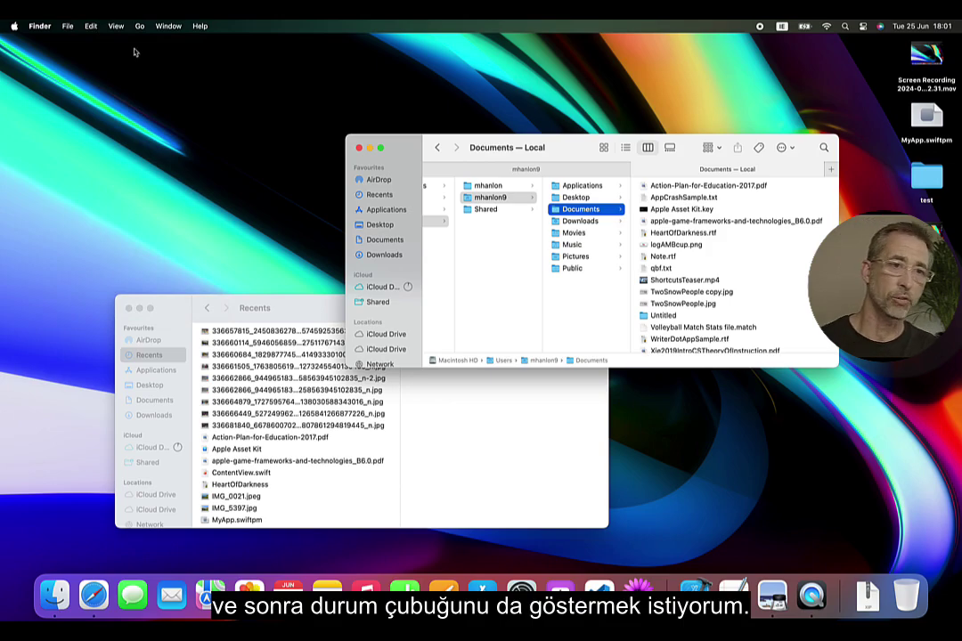
pyautogui.click(119, 25)
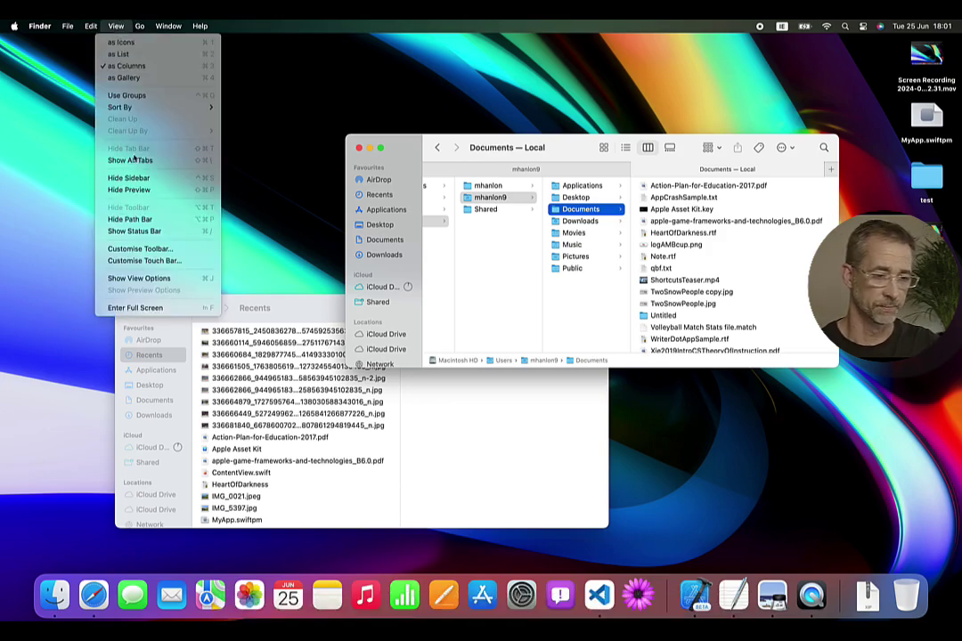
pyautogui.click(134, 230)
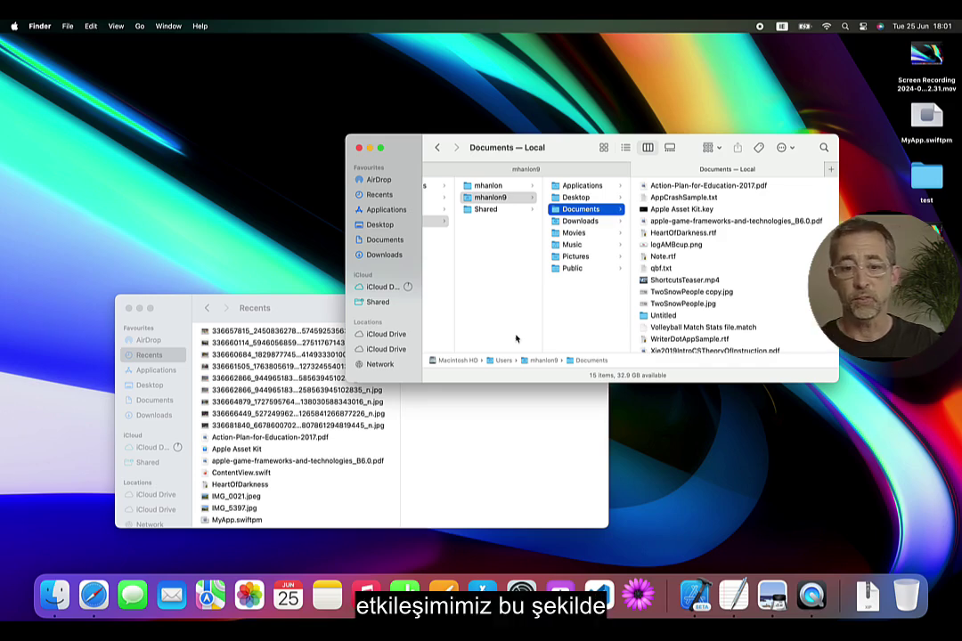
# Reveal the hidden Library entry among the Go destinations and open the user's Library folder
pyautogui.click(115, 25)
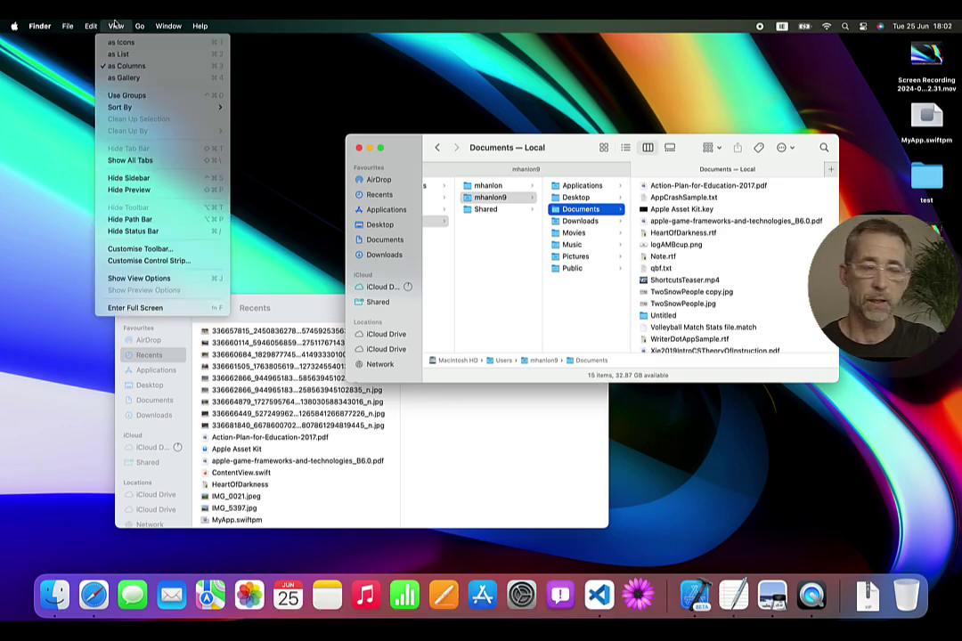
pyautogui.moveTo(135, 24)
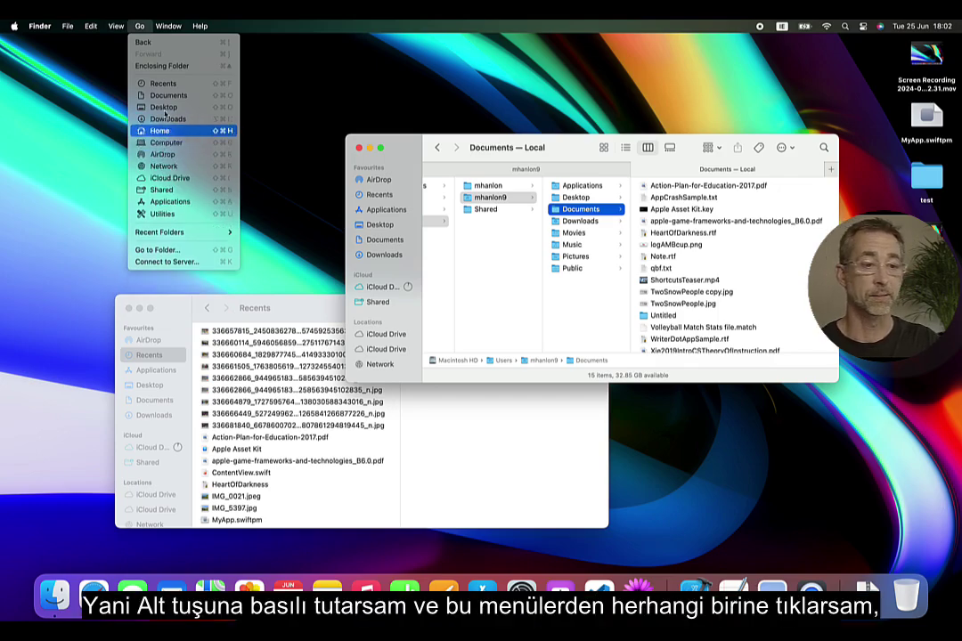
pyautogui.press('alt')
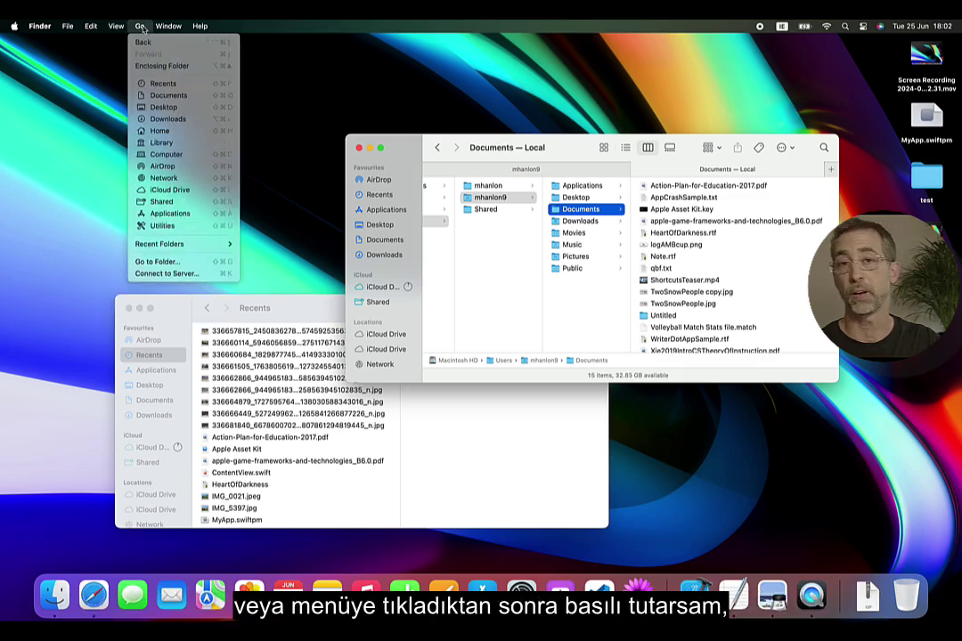
pyautogui.click(153, 145)
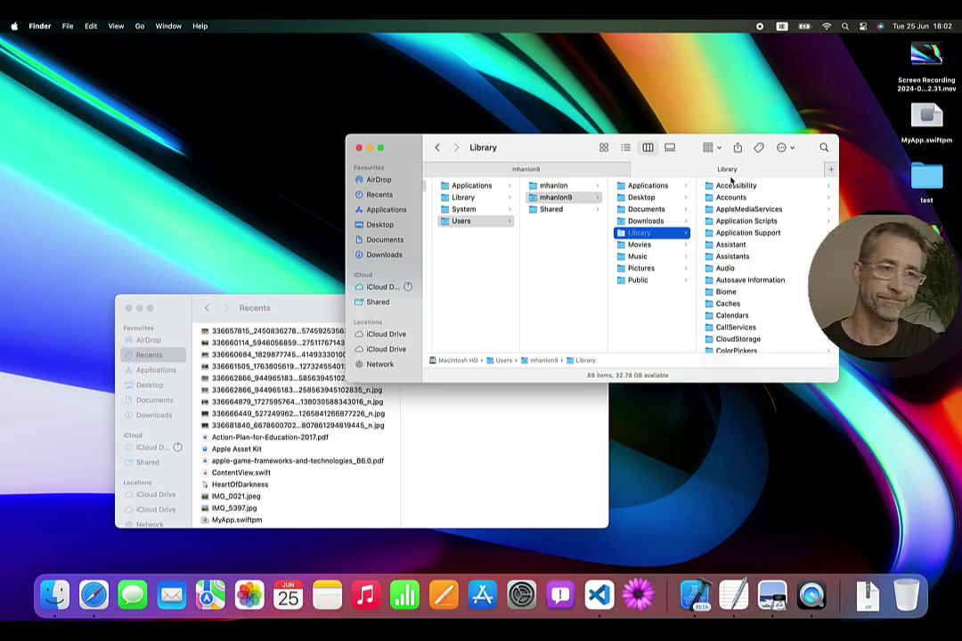
# In the Library folder's view options, set it to always open and browse in column view
pyautogui.click(122, 24)
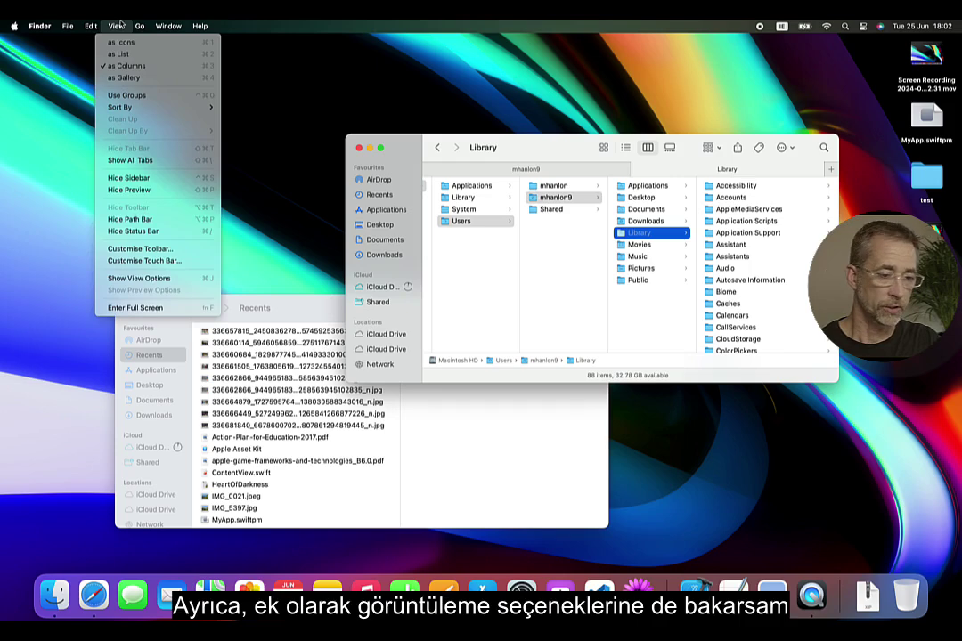
pyautogui.click(146, 279)
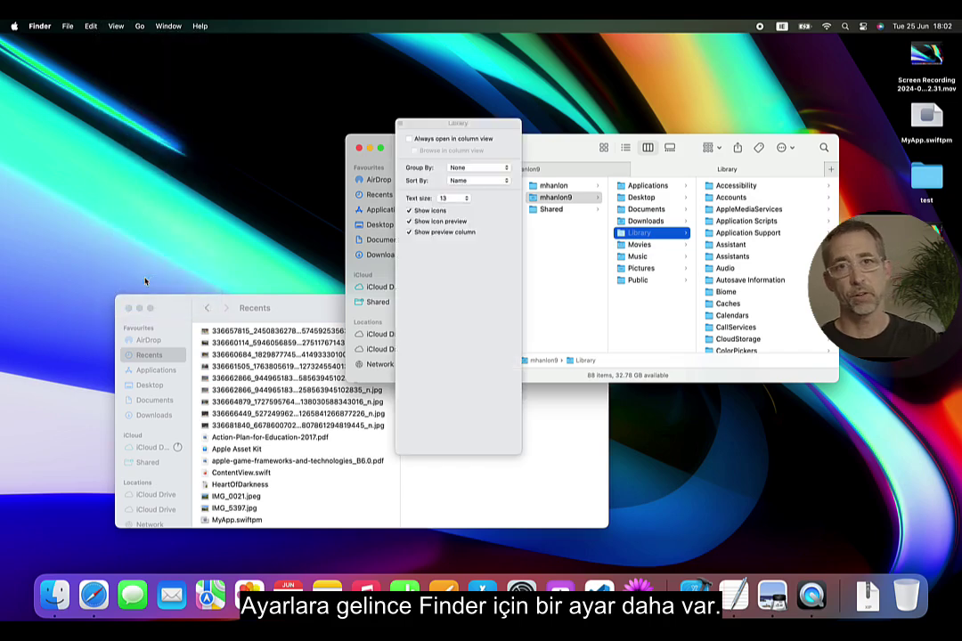
pyautogui.click(434, 141)
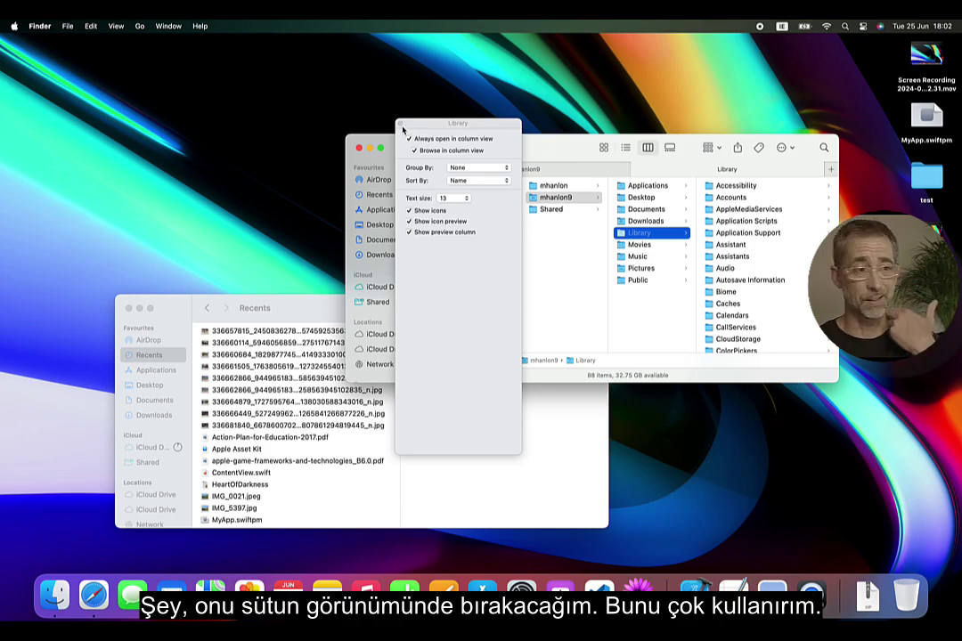
# Close the Library view options and cycle the Library folder through icon, list and column views
pyautogui.click(400, 125)
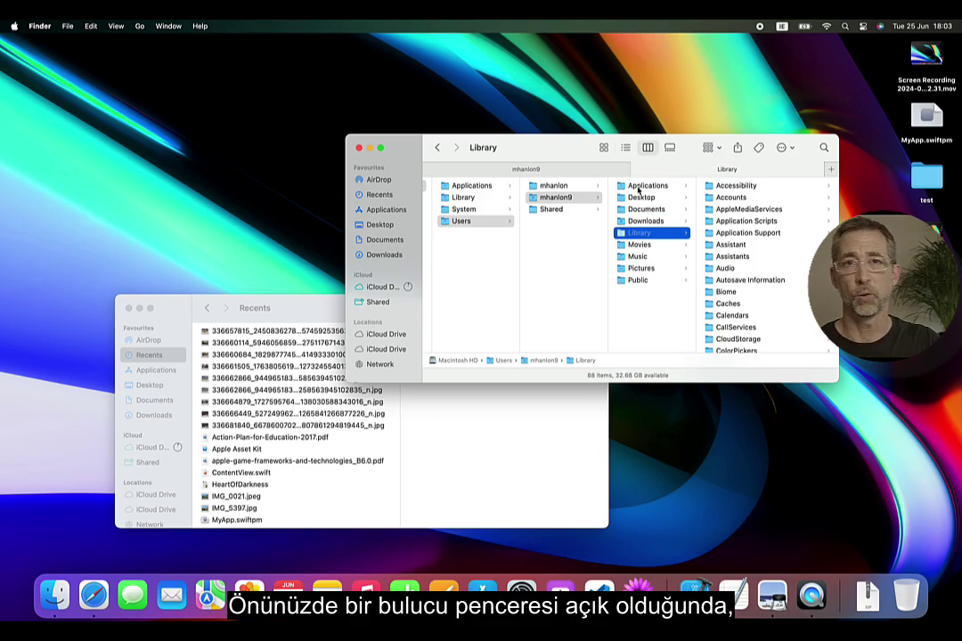
pyautogui.press('super+1')
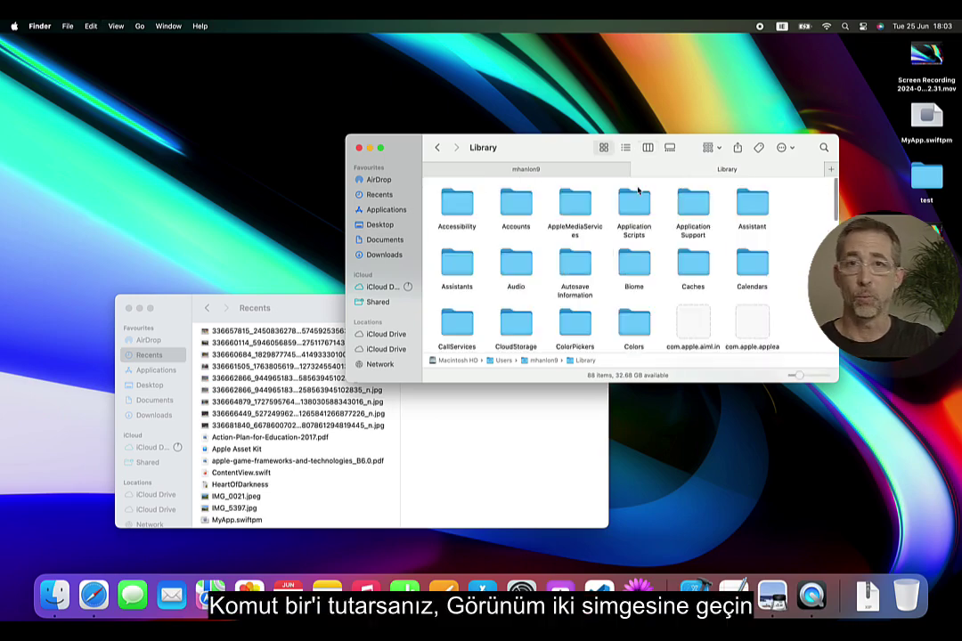
pyautogui.press('super+2')
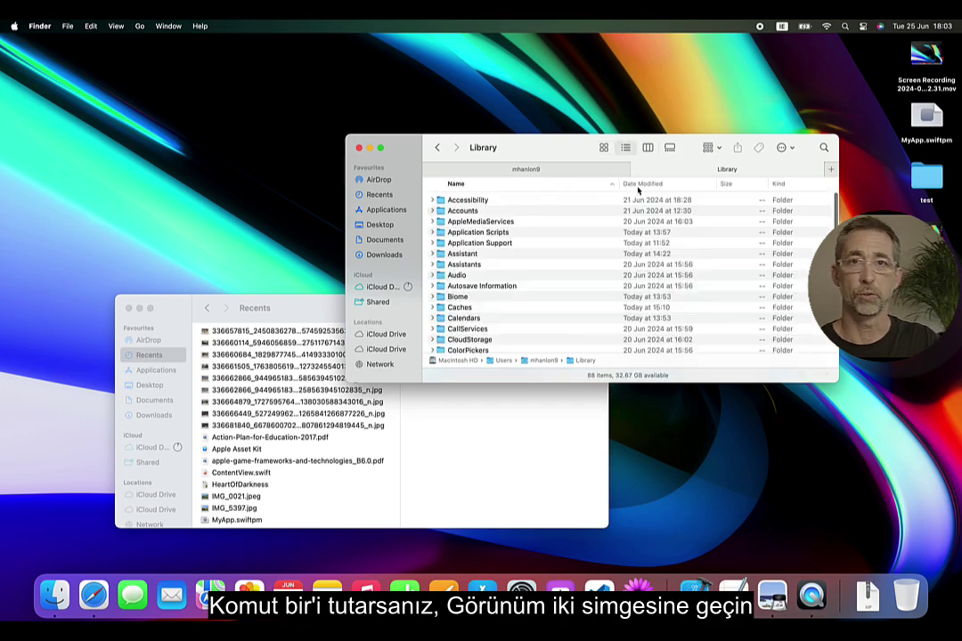
pyautogui.press('super+3')
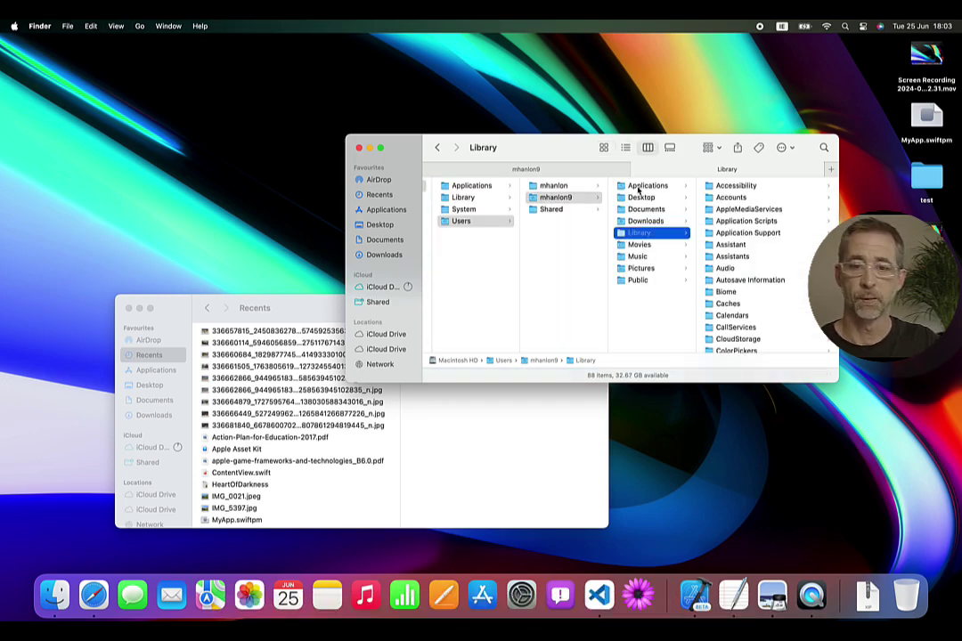
# Switch the Library folder to list view and review its entries and the columns that can be displayed
pyautogui.press('super+2')
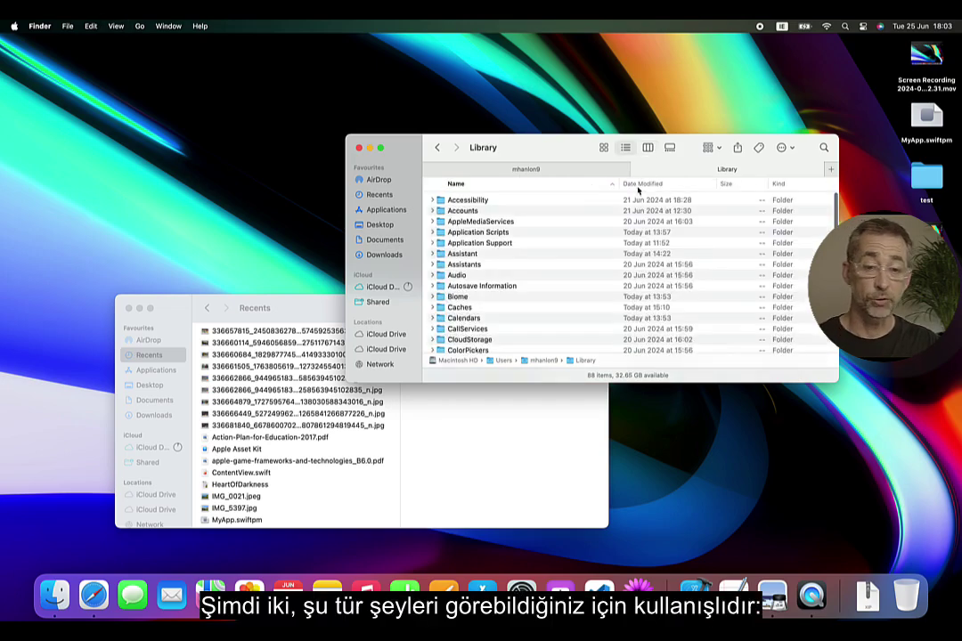
pyautogui.scroll(-6, 655, 213)
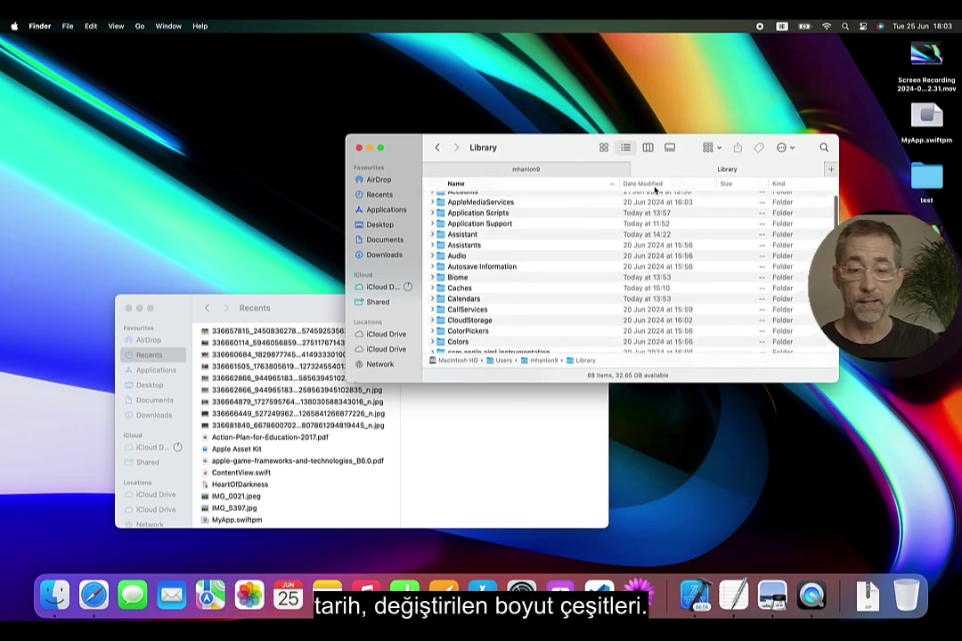
pyautogui.scroll(6, 730, 219)
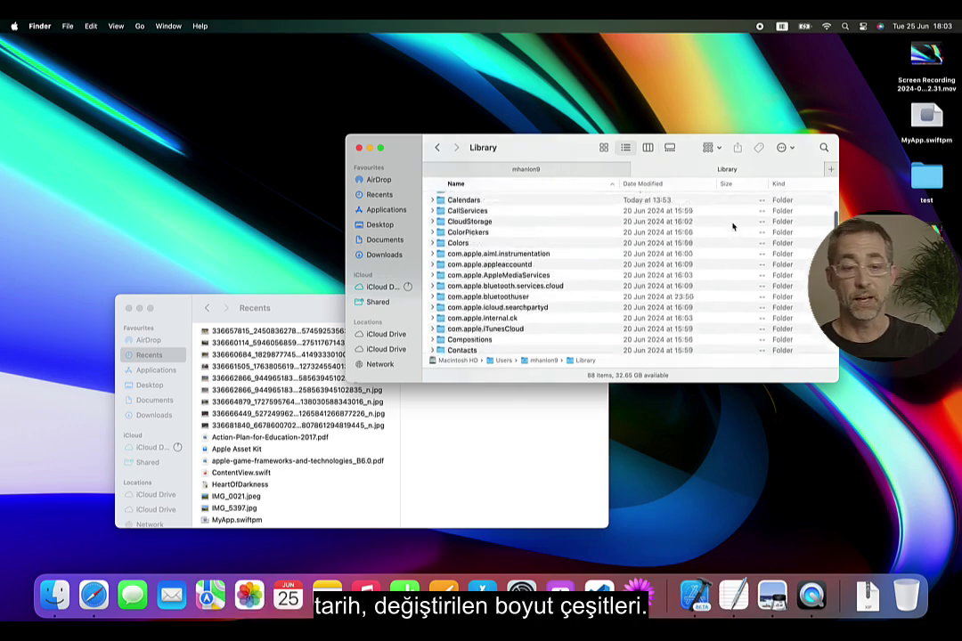
pyautogui.rightClick(700, 186)
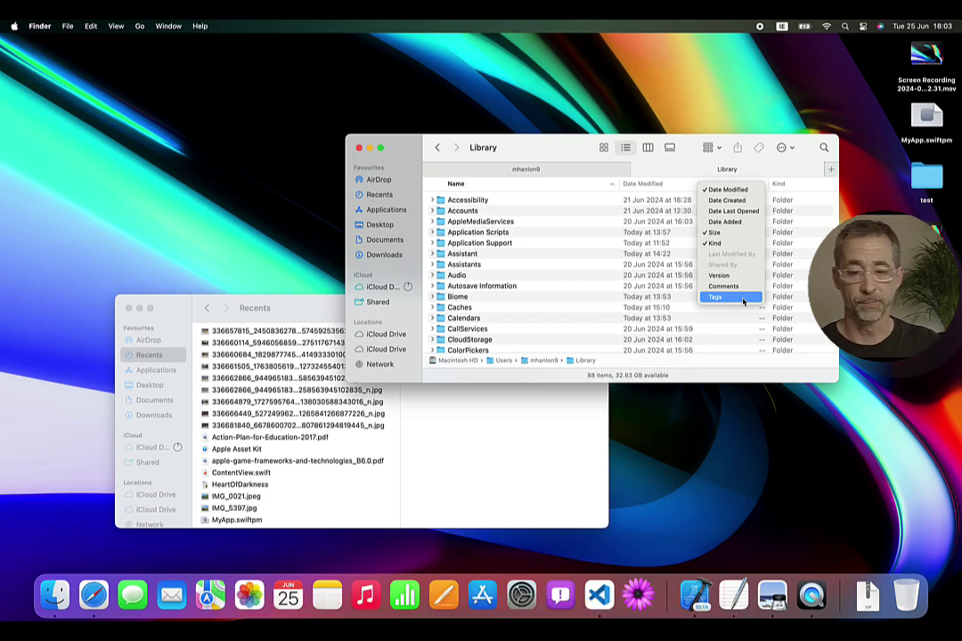
pyautogui.click(592, 215)
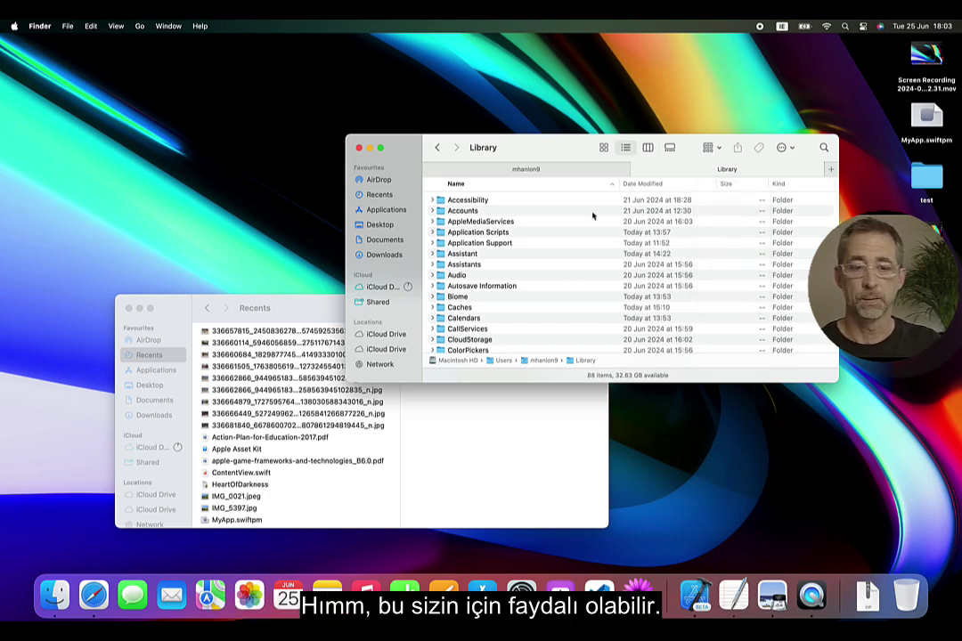
# Return to column view, step into the Accessibility folder and go back to Library
pyautogui.press('super+3')
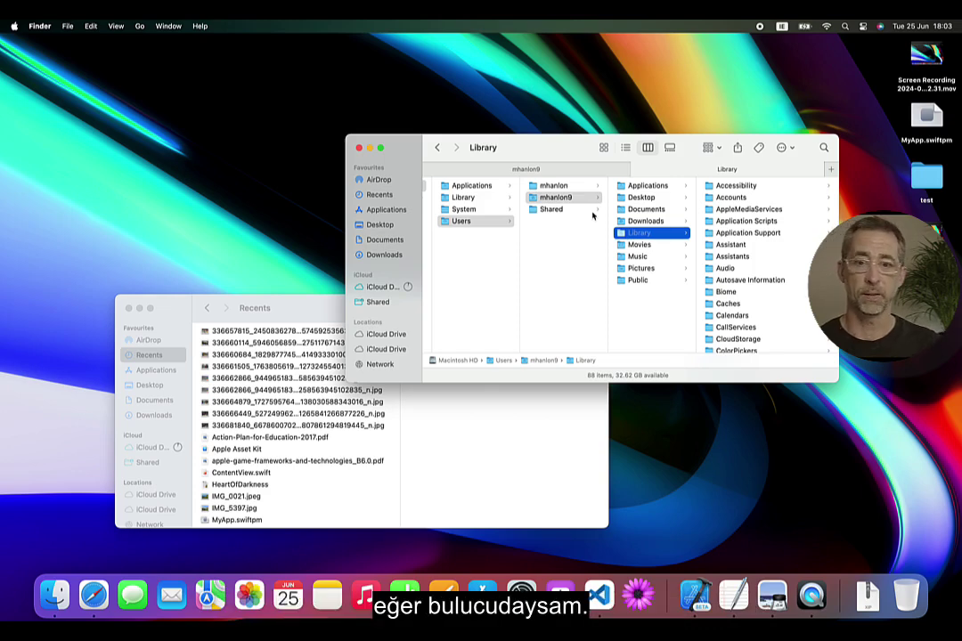
pyautogui.press('Right')
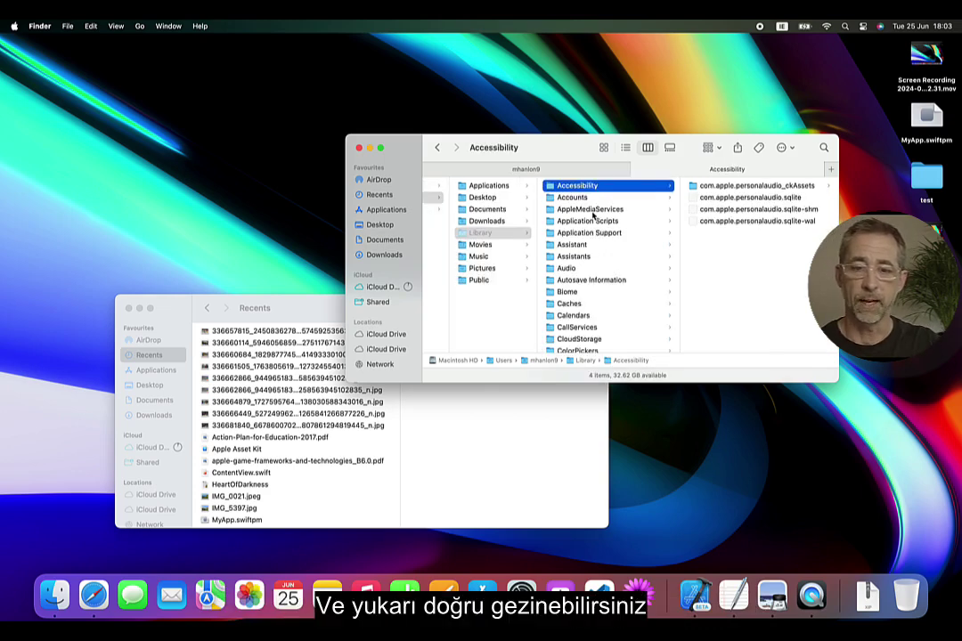
pyautogui.press('Left')
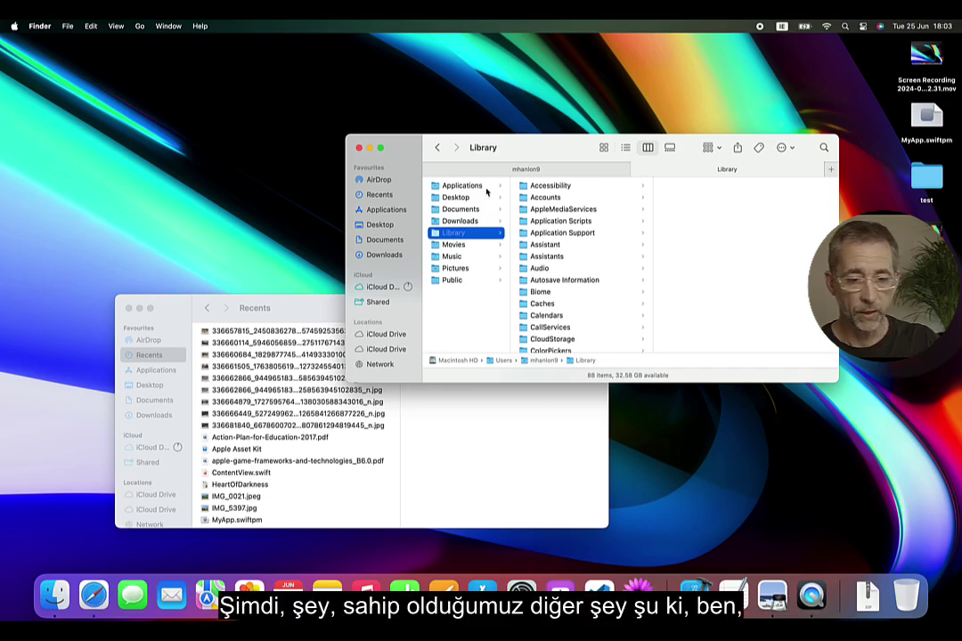
# Close the Library tab, show hidden items in the home folder and open the .vscode folder
pyautogui.click(537, 168)
pyautogui.click(637, 169)
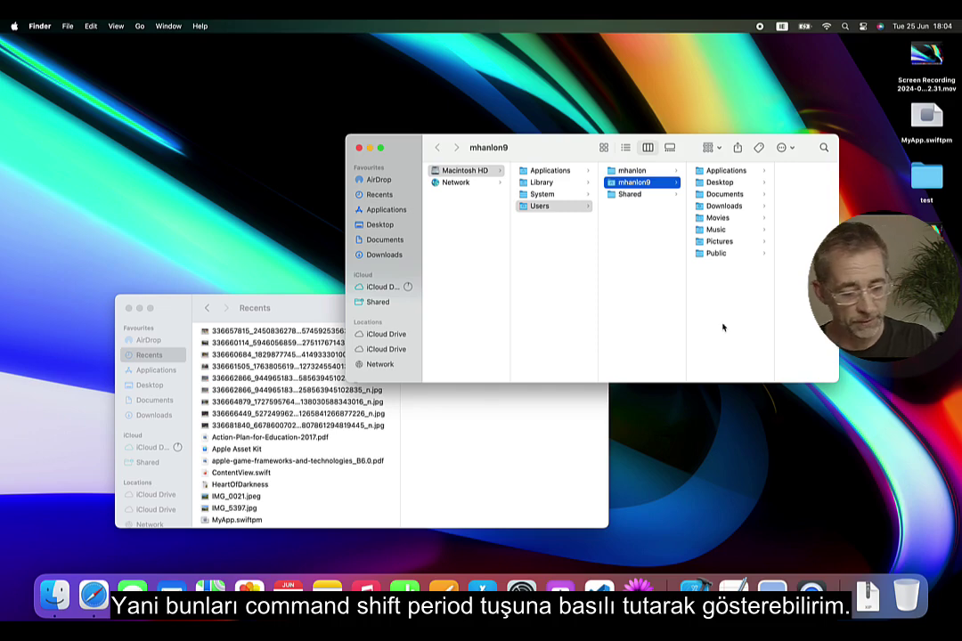
pyautogui.press('super+shift+period')
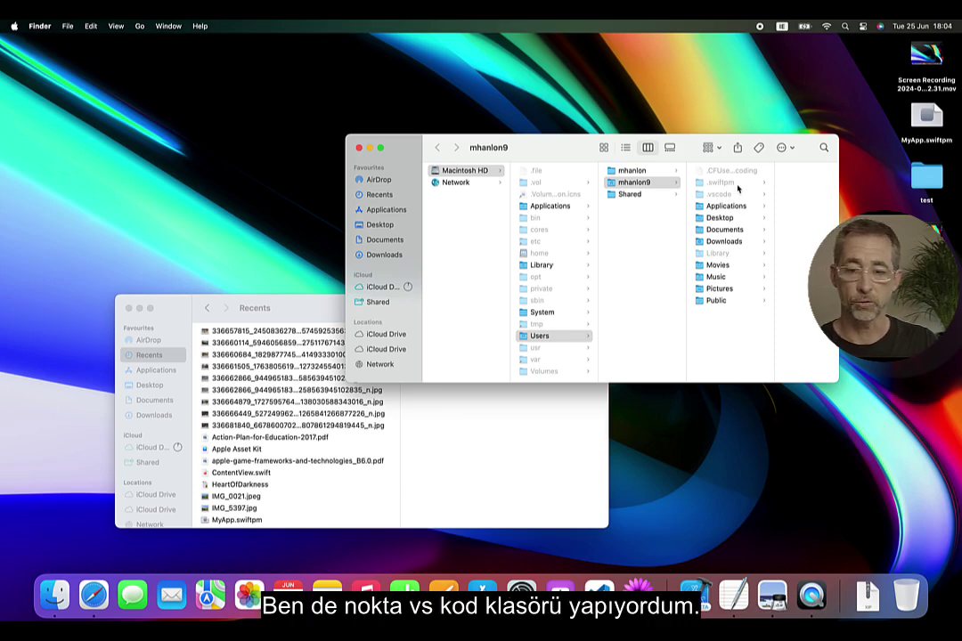
pyautogui.click(735, 184)
pyautogui.click(737, 190)
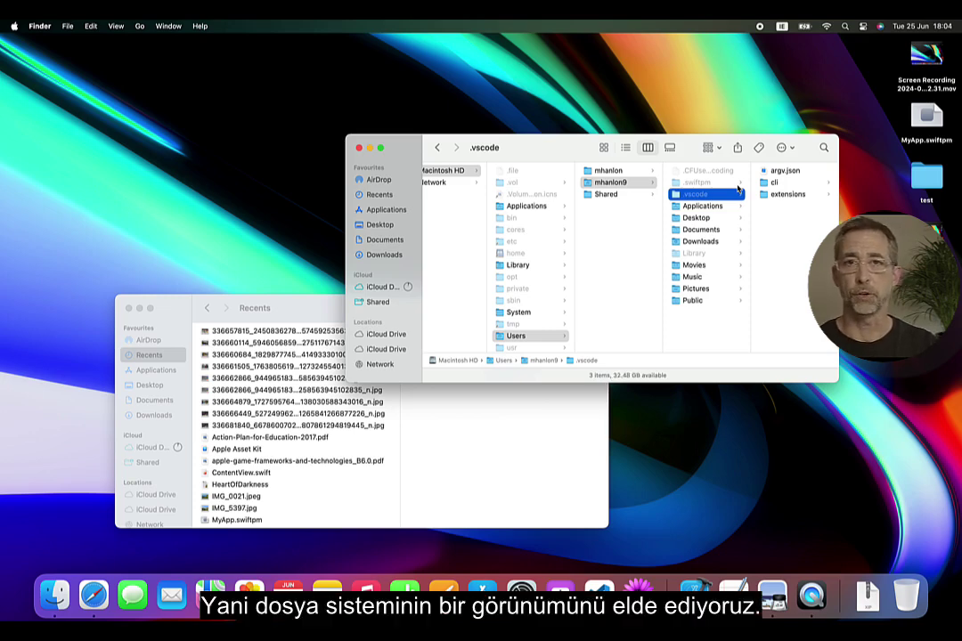
# Open the Documents folder, move AppCrashSample.txt to the Bin and undo the move
pyautogui.click(703, 230)
pyautogui.click(678, 184)
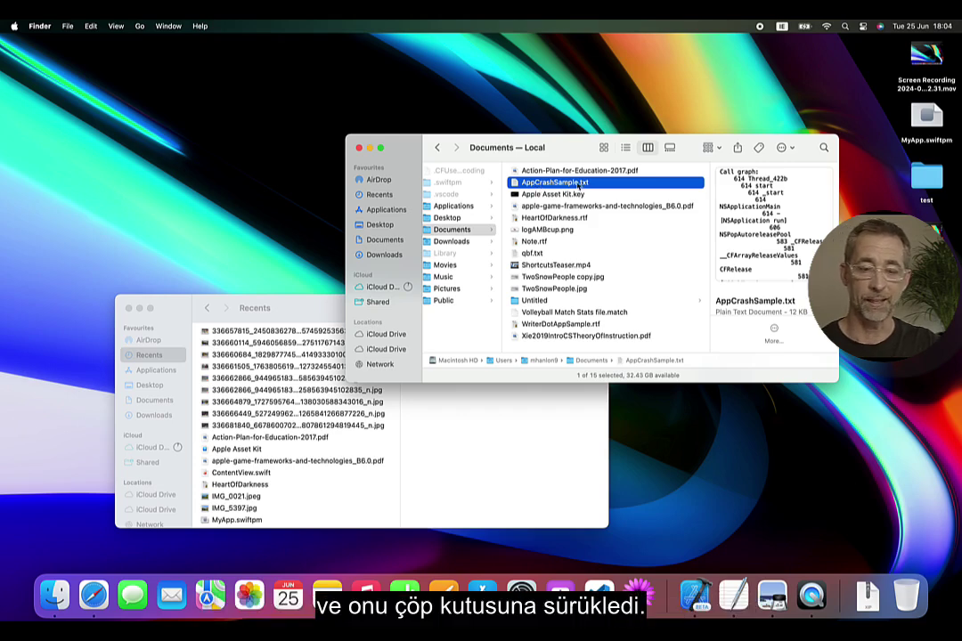
pyautogui.moveTo(513, 186); pyautogui.dragTo(910, 595)
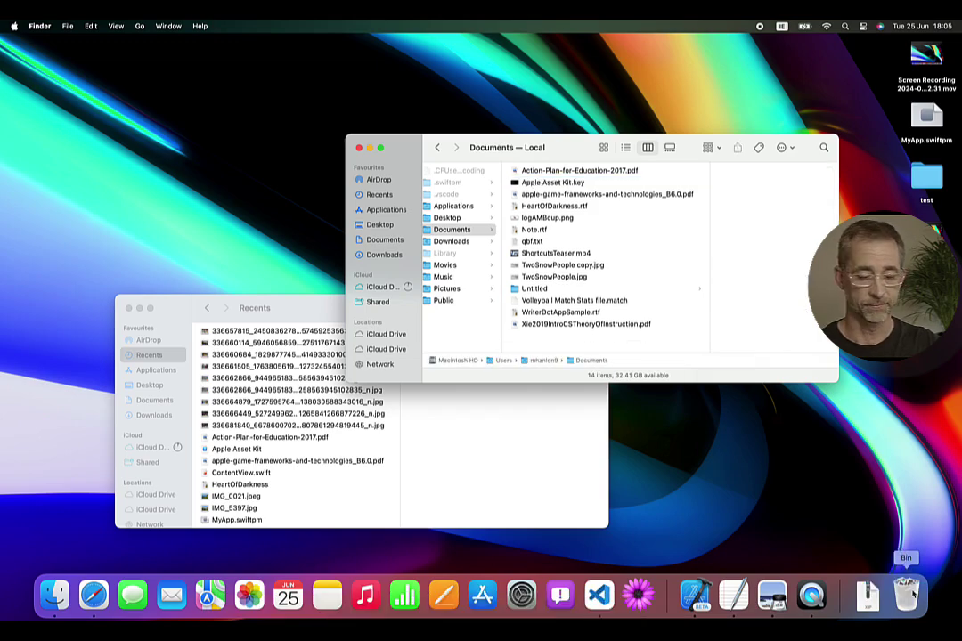
pyautogui.press('super+z')
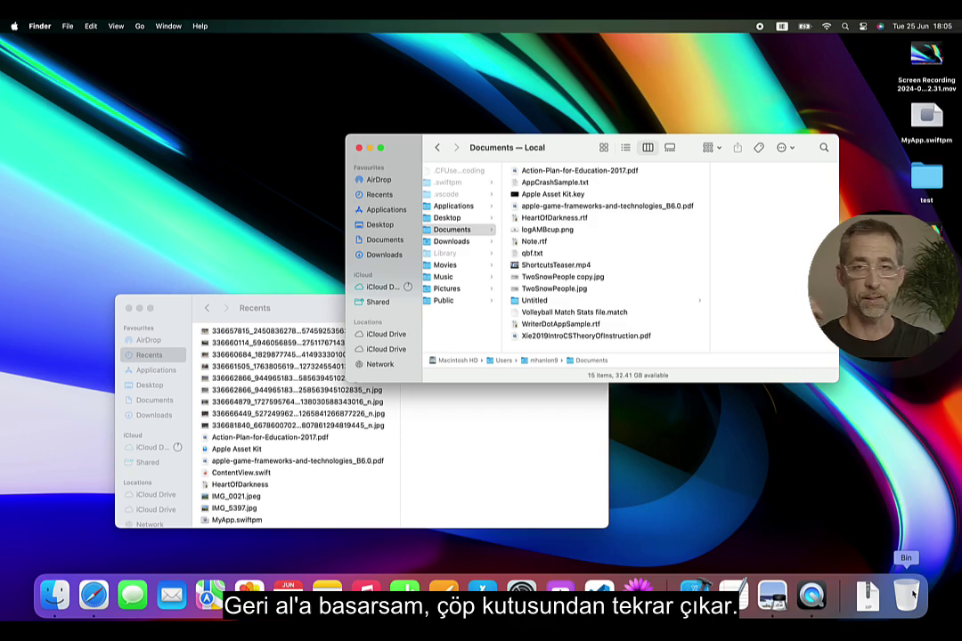
# Move AppCrashSample.txt to the Bin again and view the actions offered for Note.rtf
pyautogui.click(596, 182)
pyautogui.press('super+BackSpace')
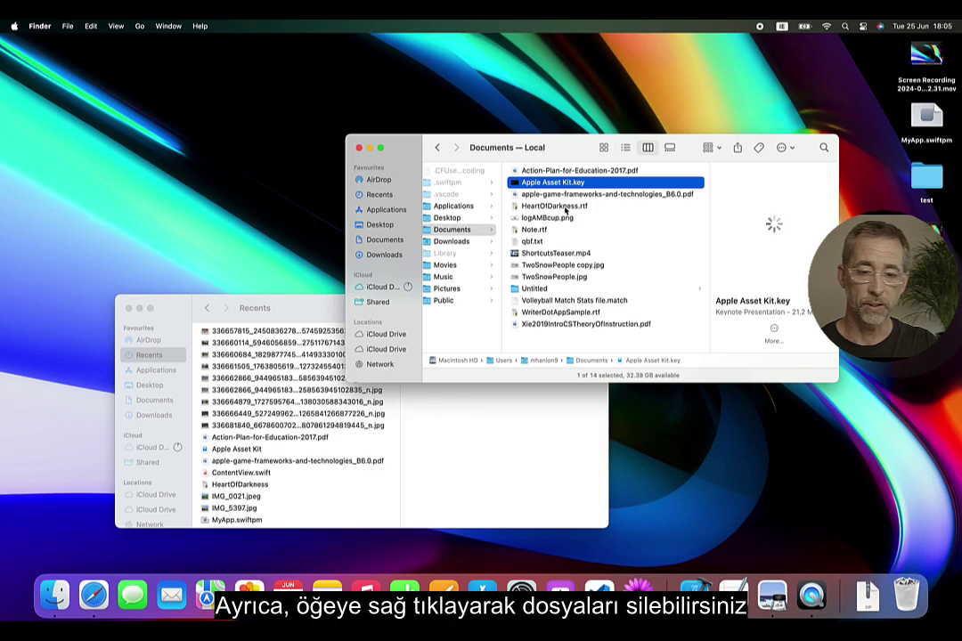
pyautogui.rightClick(540, 231)
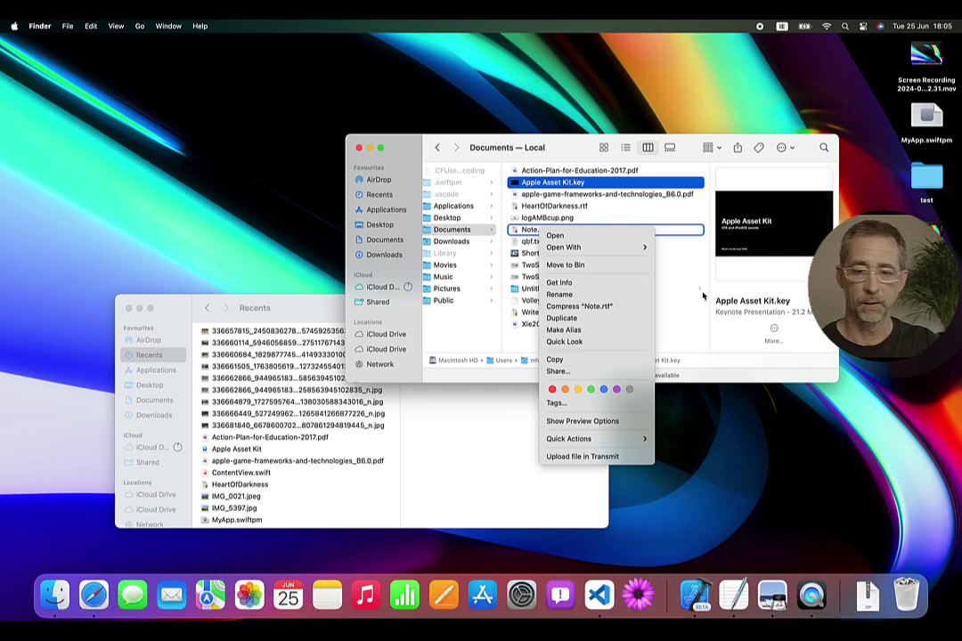
pyautogui.press('Escape')
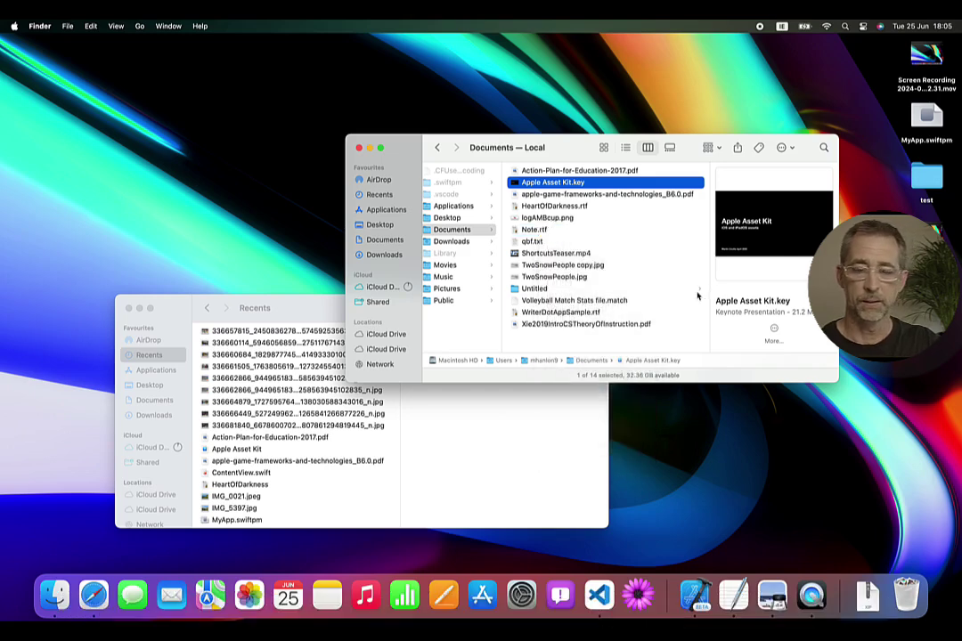
# Open the Bin, move its window clear of the screen edge and put AppCrashSample.txt back into Documents
pyautogui.click(906, 594)
pyautogui.moveTo(525, 182); pyautogui.dragTo(641, 316)
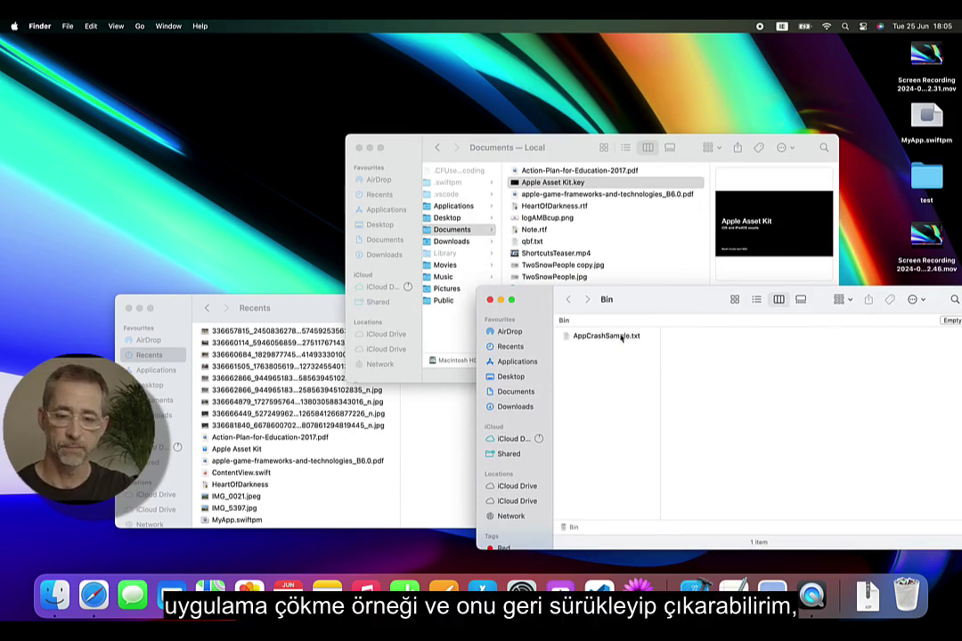
pyautogui.moveTo(612, 336); pyautogui.dragTo(687, 408)
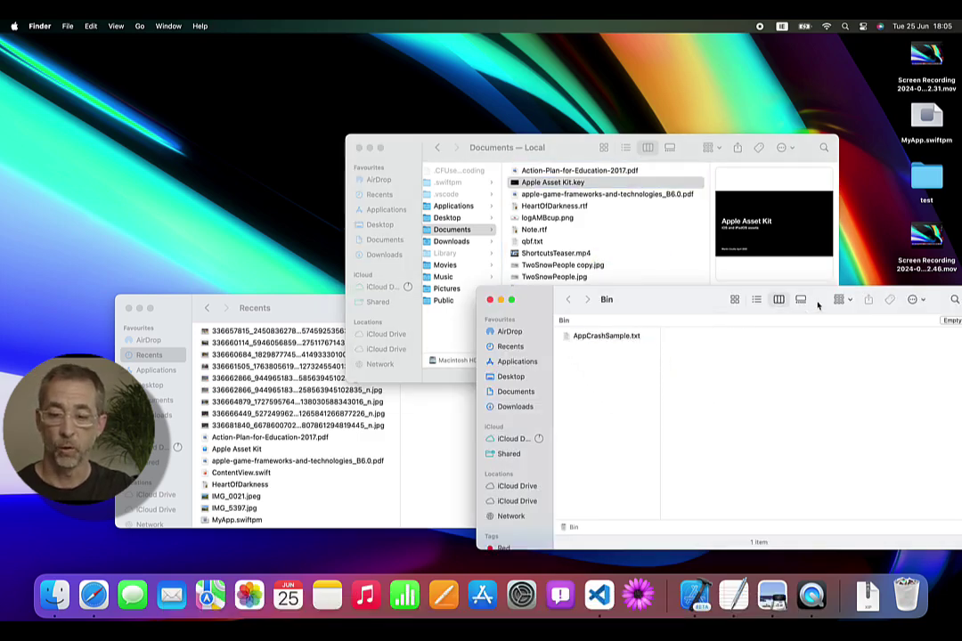
pyautogui.moveTo(818, 303); pyautogui.dragTo(704, 293)
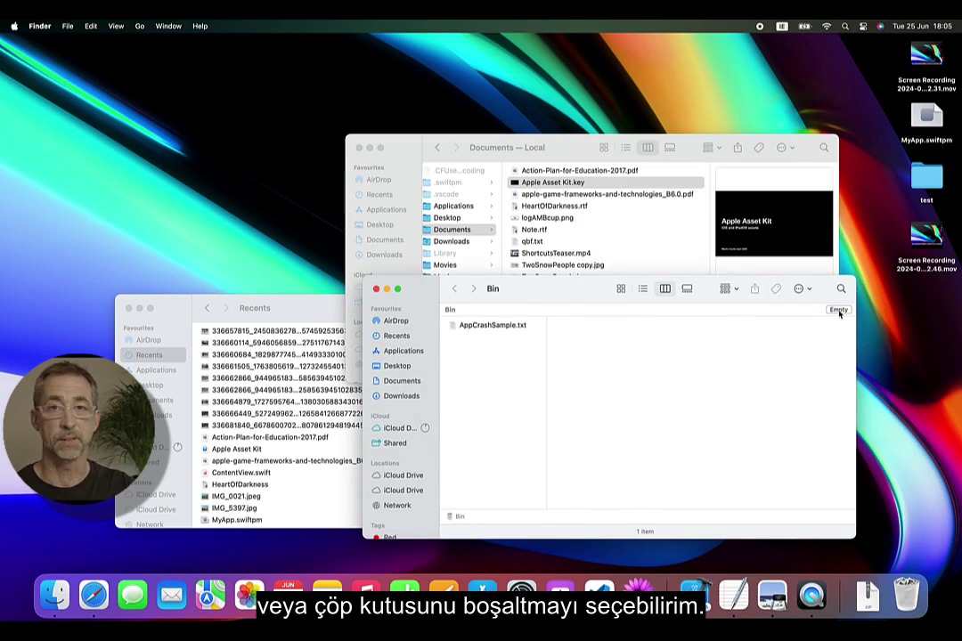
pyautogui.moveTo(495, 325); pyautogui.dragTo(606, 251)
# Move qbf.txt from Documents to the Bin and permanently empty the Bin
pyautogui.moveTo(531, 253); pyautogui.dragTo(522, 360)
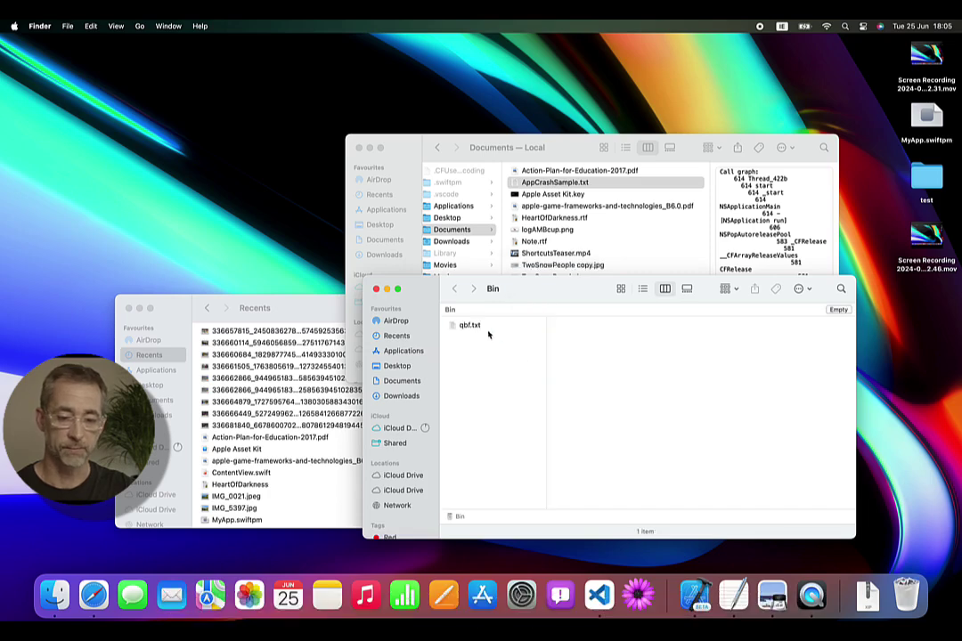
pyautogui.click(479, 326)
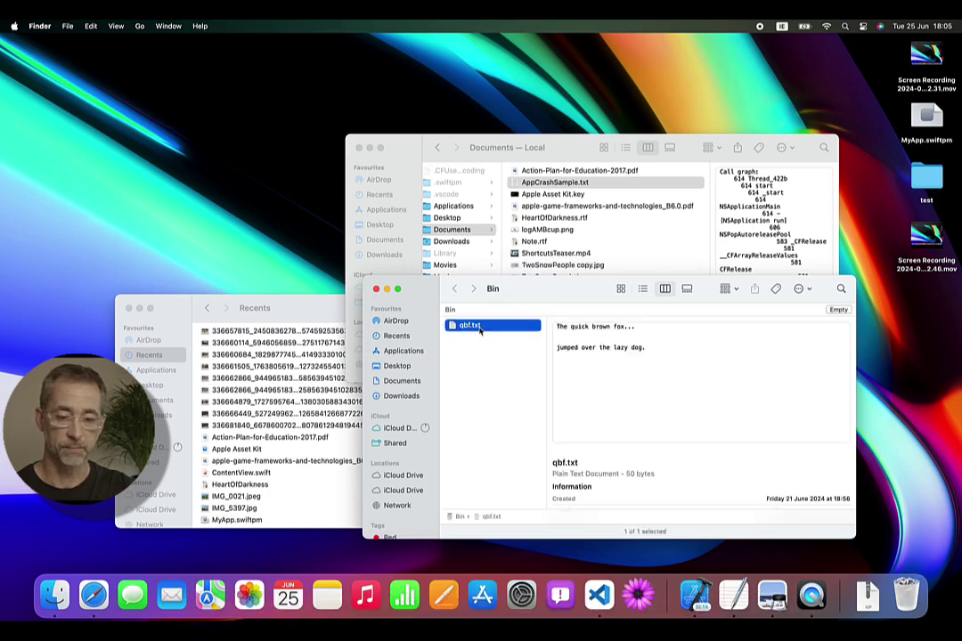
pyautogui.click(840, 310)
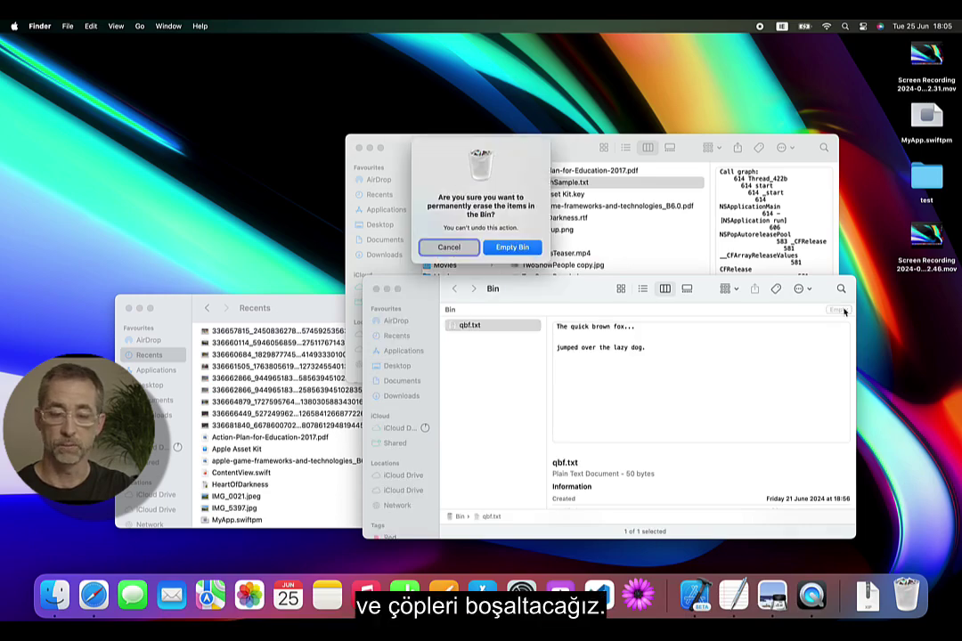
pyautogui.click(515, 249)
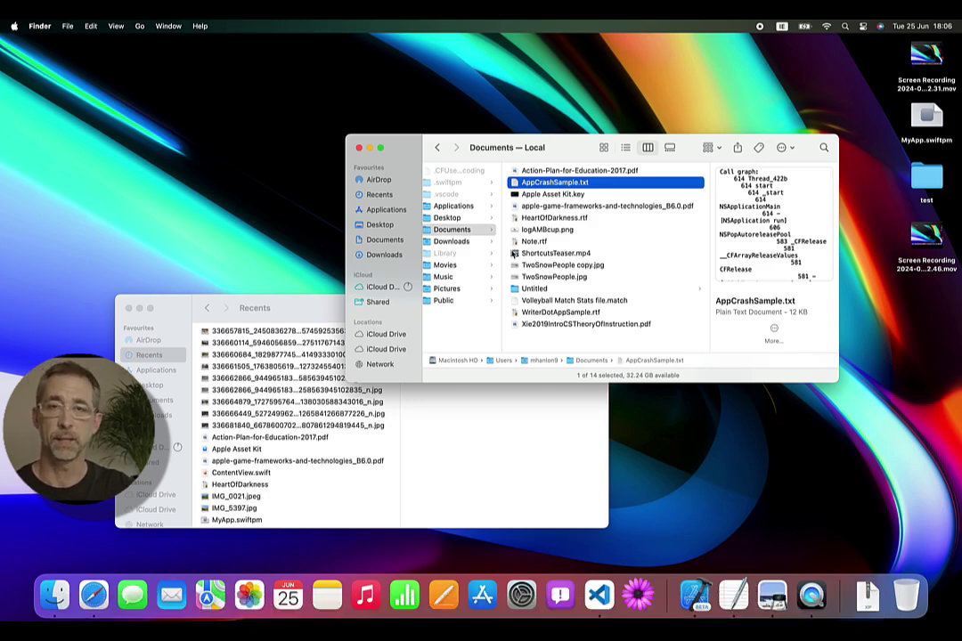
# Rename AppCrashSample.txt to AppCrashSample-May2024.txt in the Documents folder
pyautogui.press('Return')
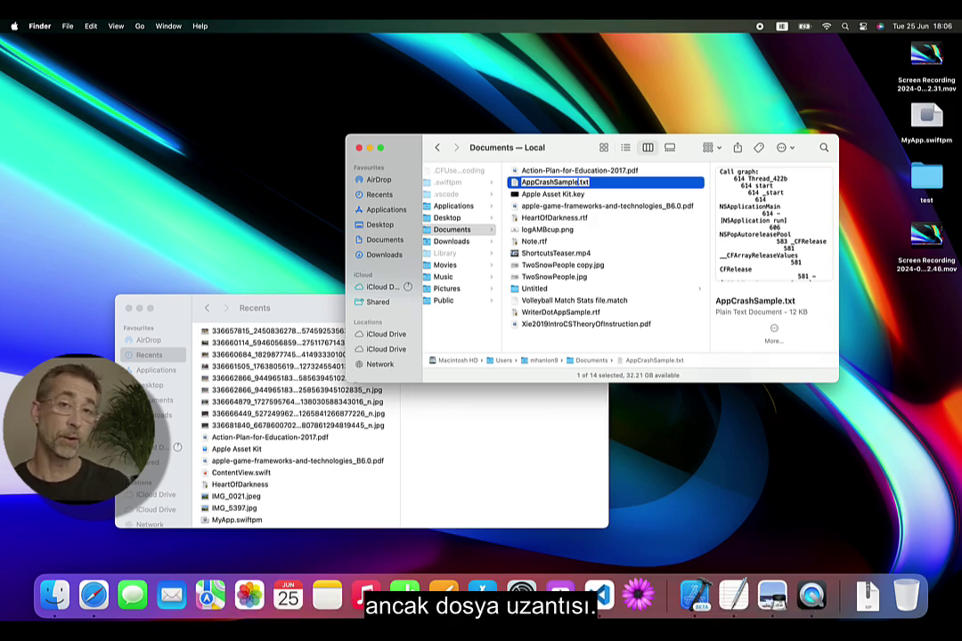
pyautogui.write('-May')
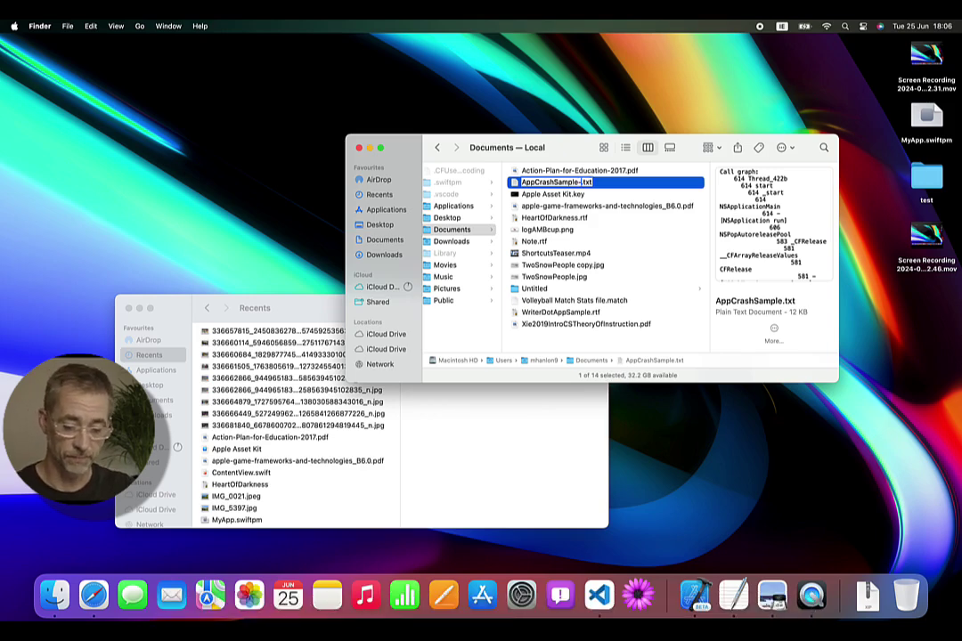
pyautogui.write('2024')
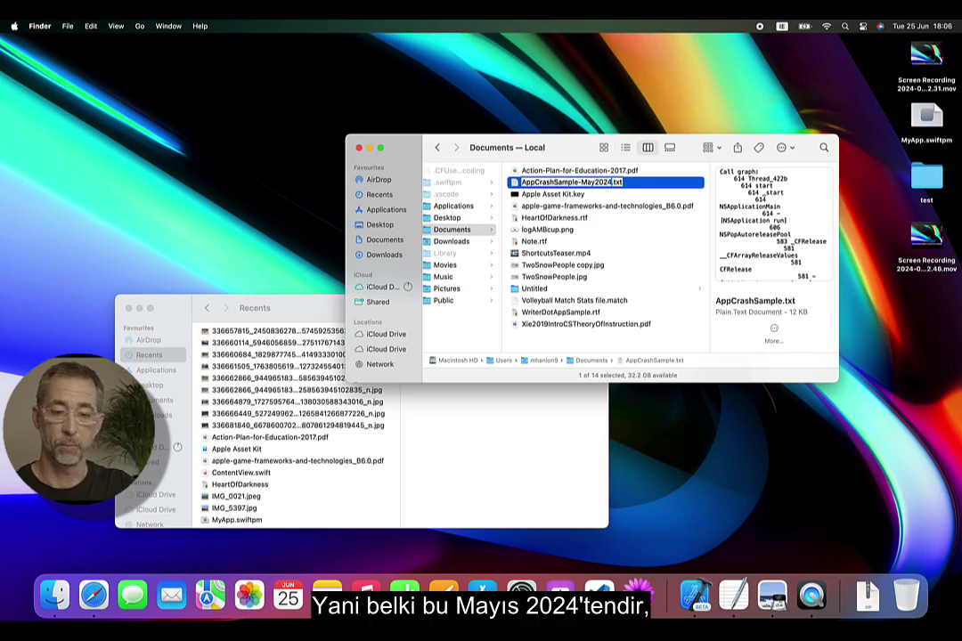
pyautogui.press('Return')
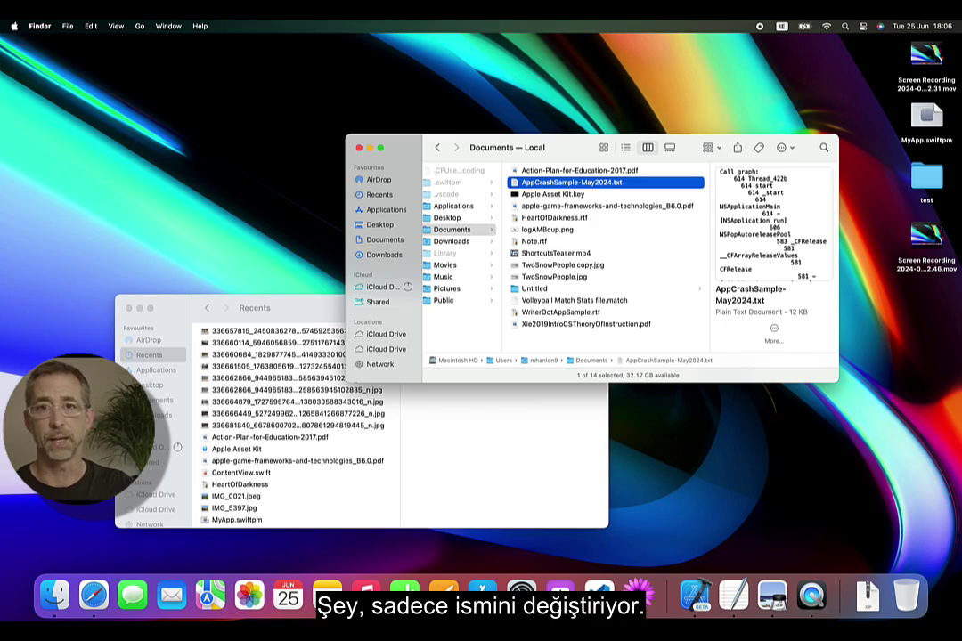
# Open AppCrashSample-May2024.txt in TextEdit, and with it still open rename the file to AppCrashSample.txt in Finder
pyautogui.doubleClick(549, 181)
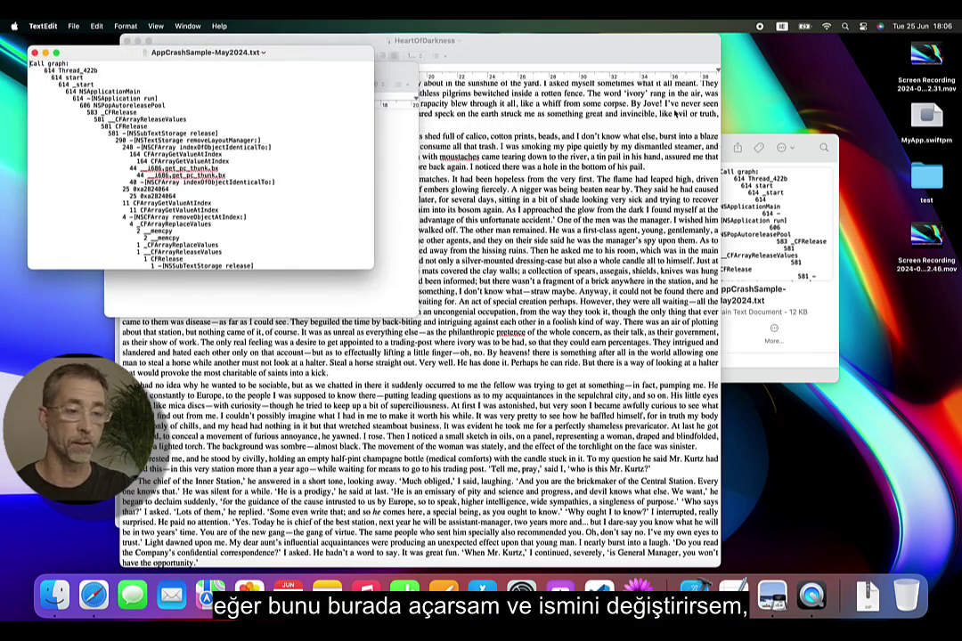
pyautogui.press('super+Tab')
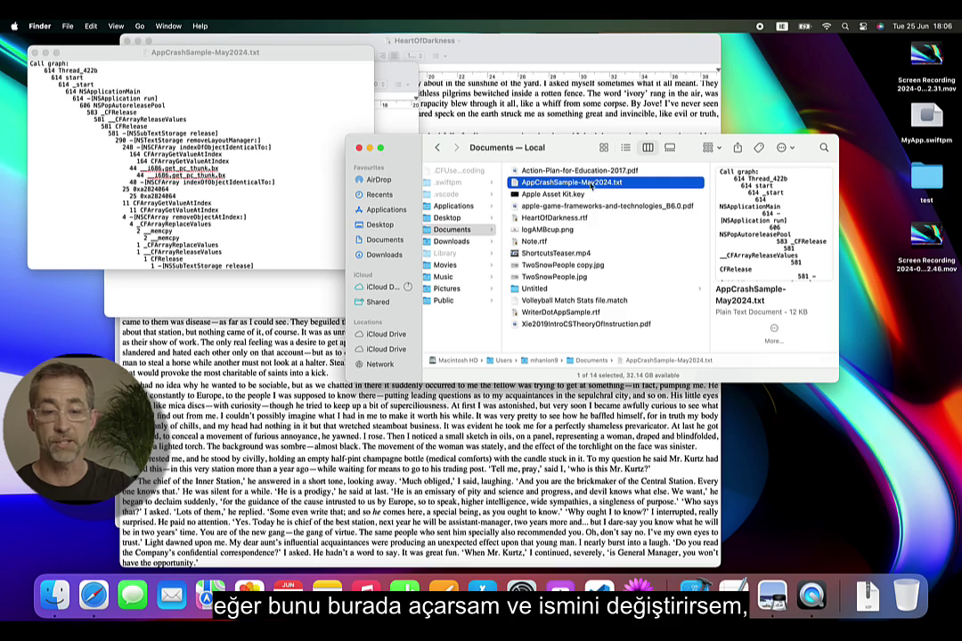
pyautogui.press('Return')
pyautogui.press('Right')
pyautogui.press('BackSpace')
pyautogui.press('BackSpace')
pyautogui.press('BackSpace')
pyautogui.press('BackSpace')
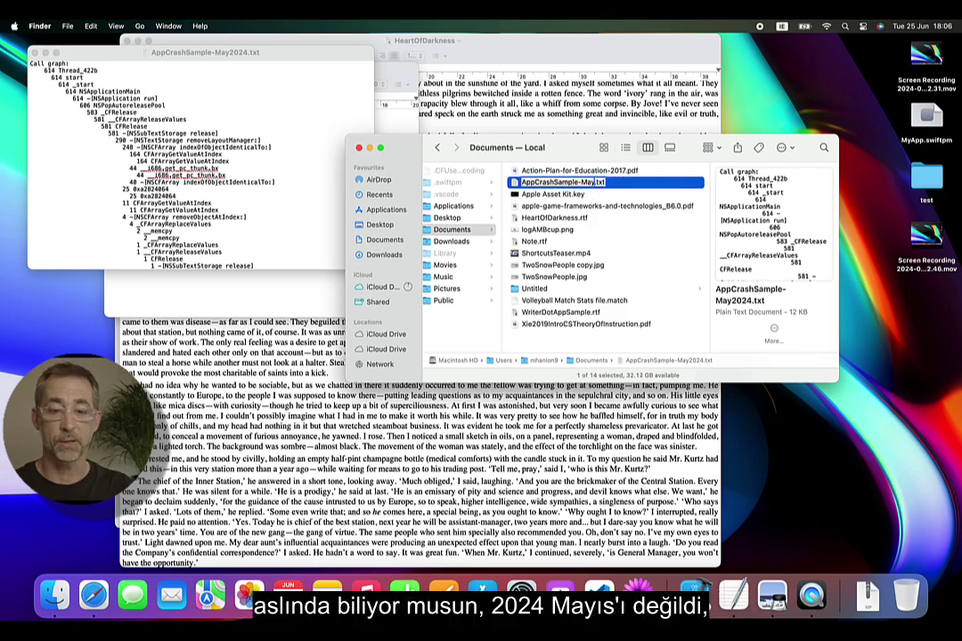
pyautogui.press('BackSpace')
pyautogui.press('BackSpace')
pyautogui.press('BackSpace')
pyautogui.press('BackSpace')
pyautogui.press('Return')
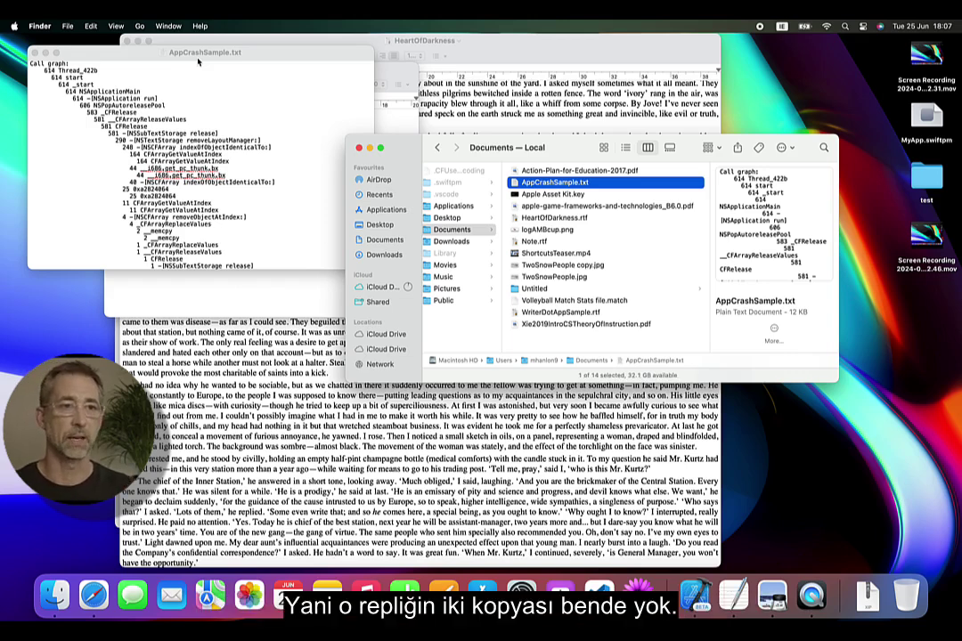
# Rename the open AppCrashSample.txt to AppCrashSample-June2024.txt from within its TextEdit document window
pyautogui.click(200, 55)
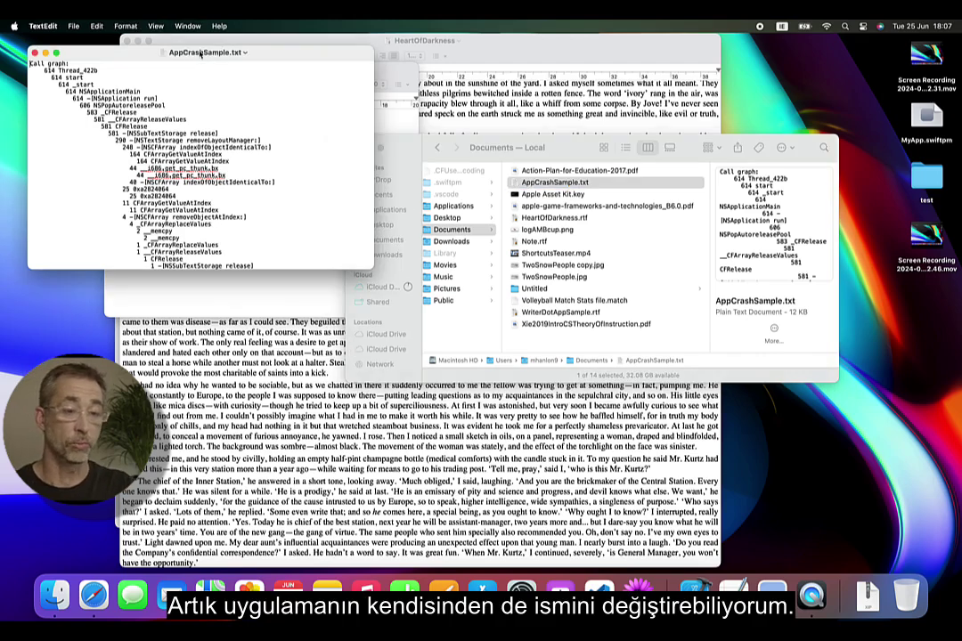
pyautogui.click(201, 54)
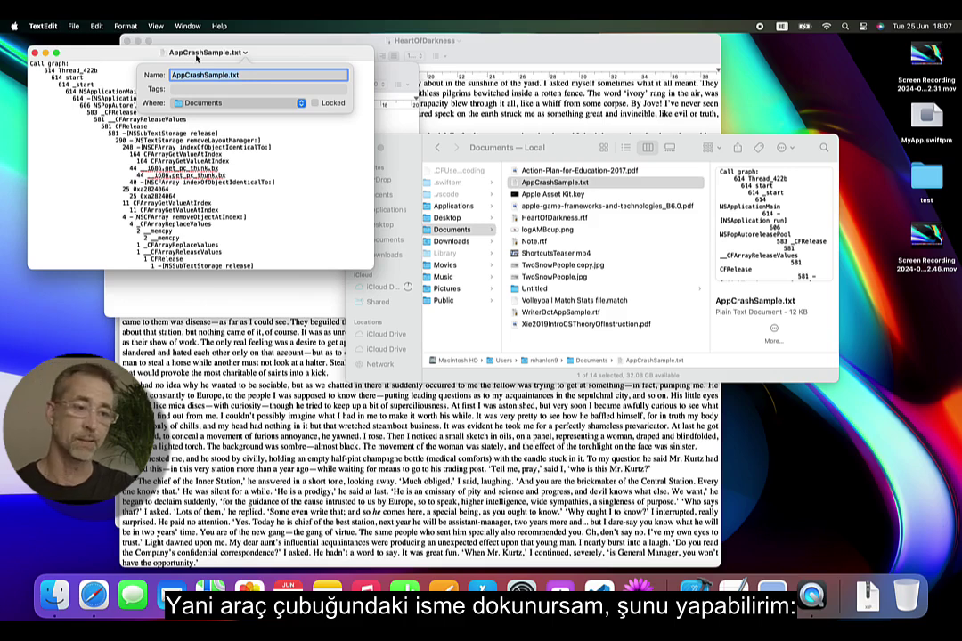
pyautogui.press('Right')
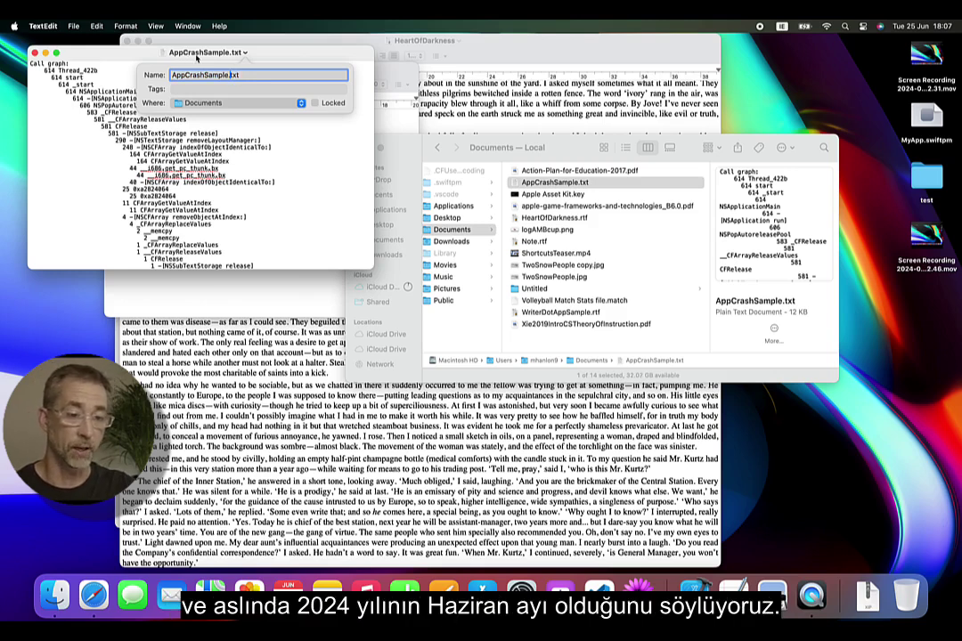
pyautogui.write('-June2024')
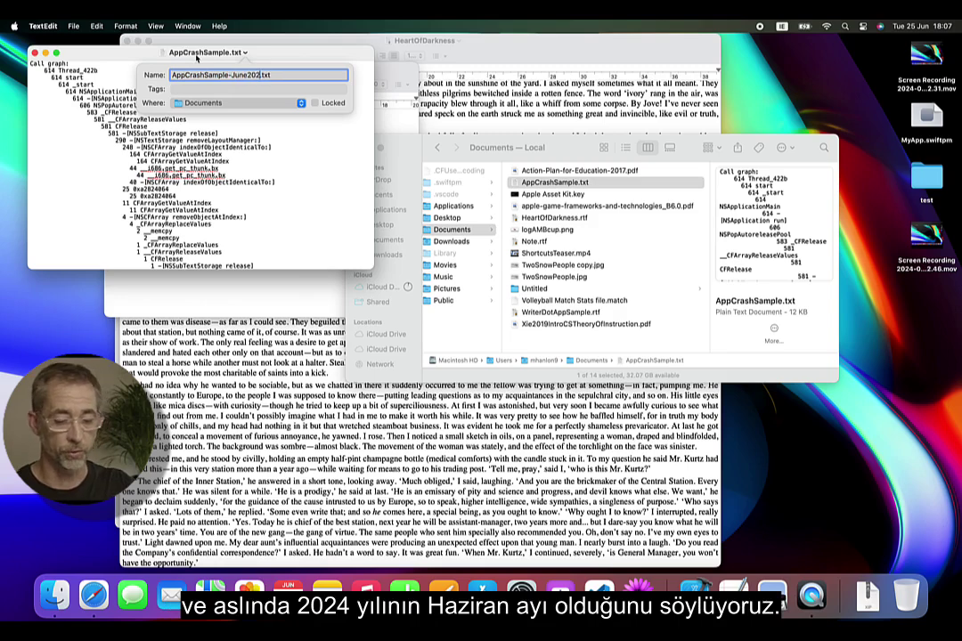
pyautogui.press('Return')
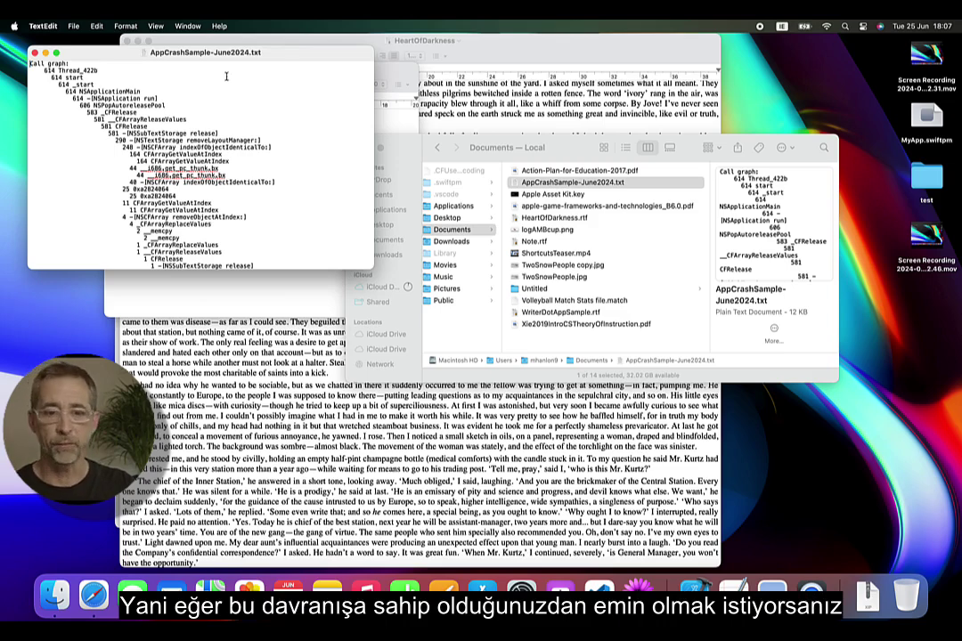
# Mark AppCrashSample-June2024.txt as a stationery pad in its file info and open the file from Documents to create a copy
pyautogui.click(567, 184)
pyautogui.click(566, 185)
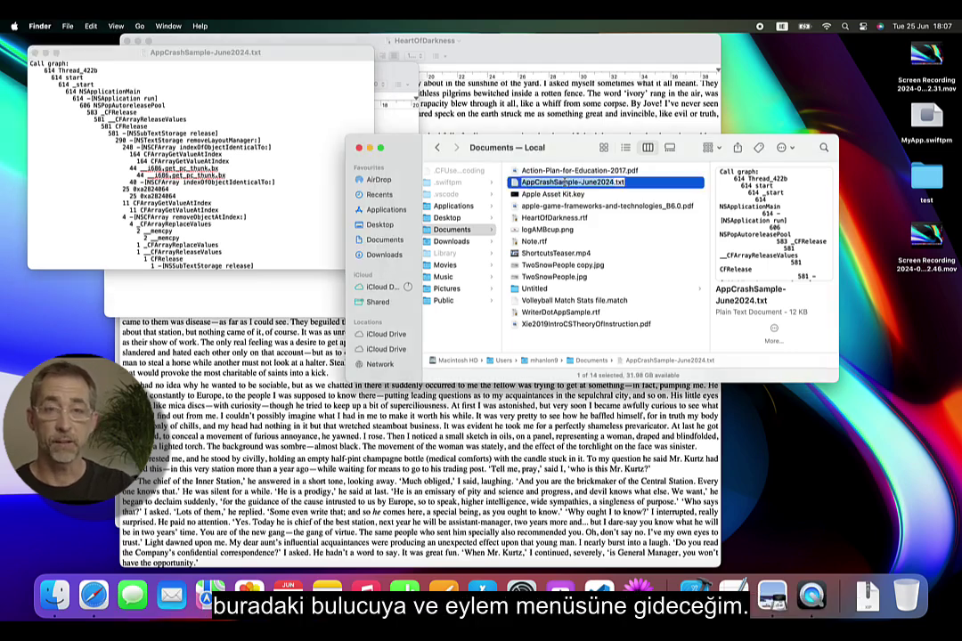
pyautogui.press('Escape')
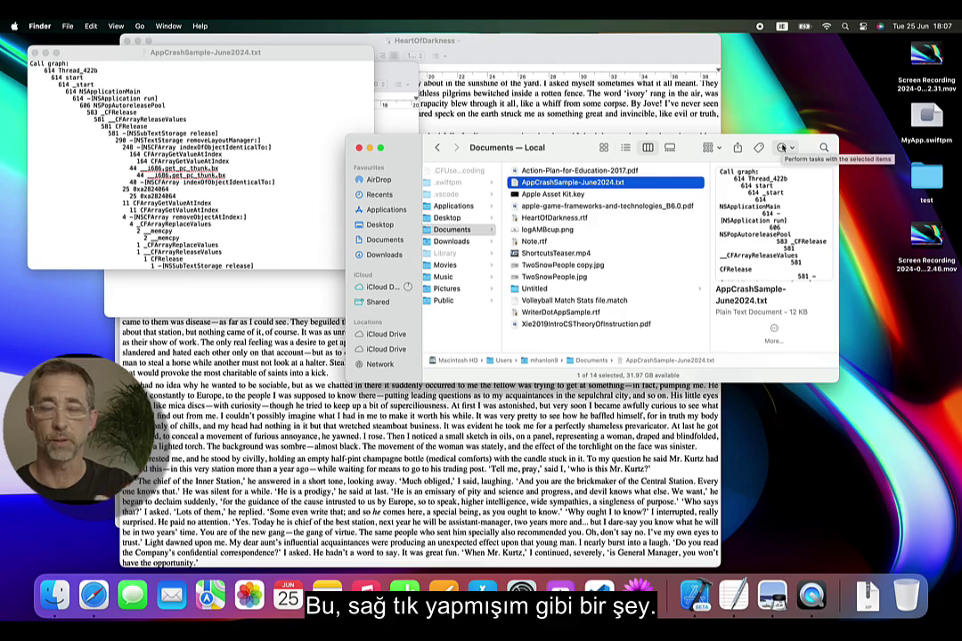
pyautogui.click(781, 148)
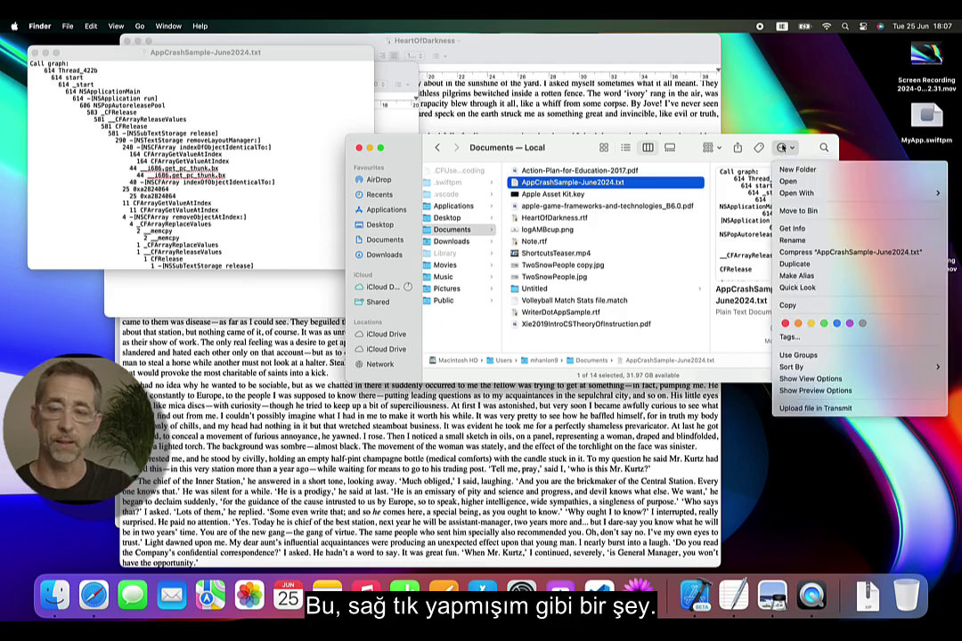
pyautogui.click(815, 228)
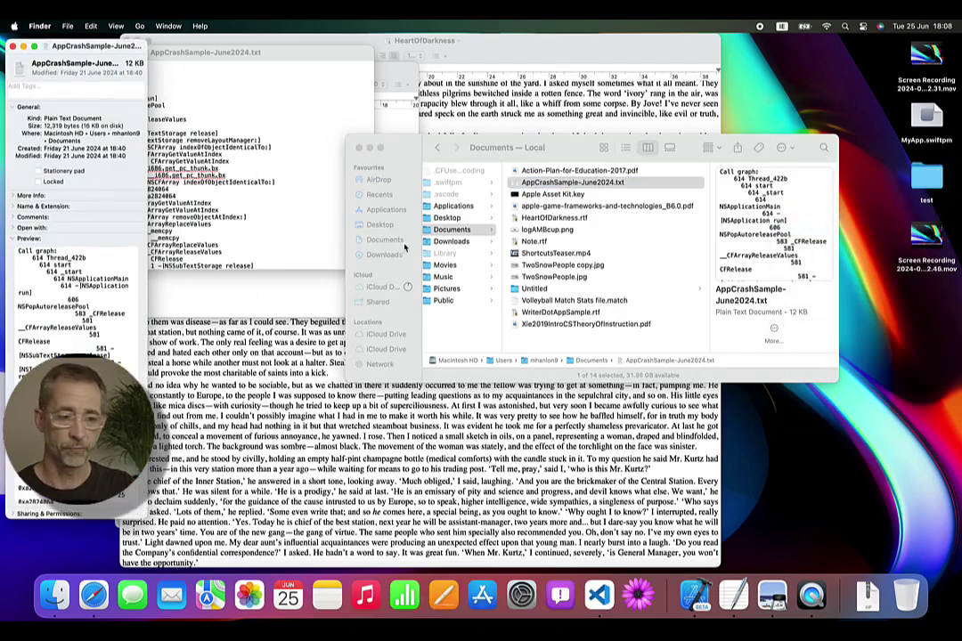
pyautogui.click(53, 171)
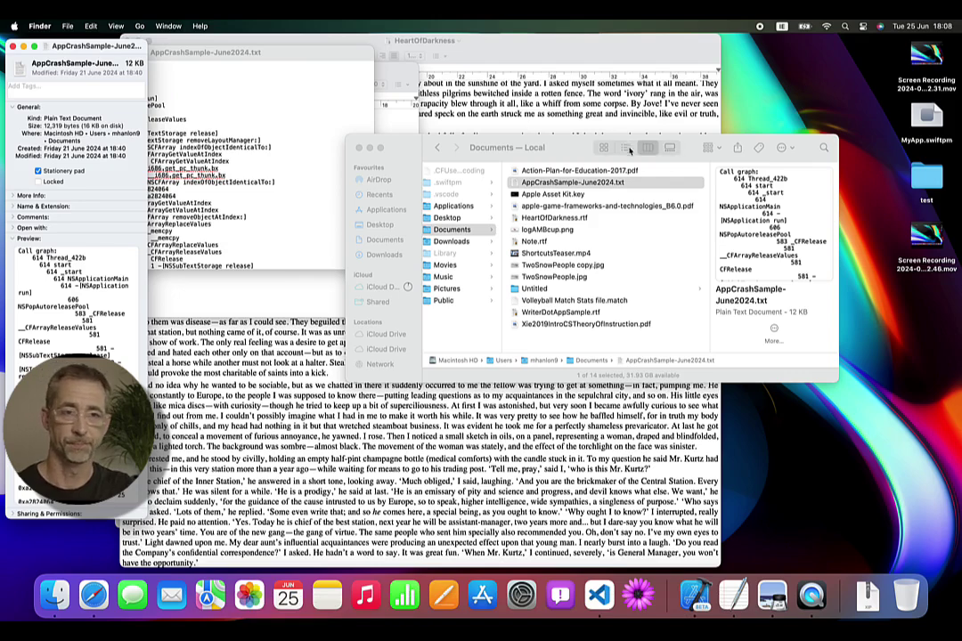
pyautogui.doubleClick(575, 183)
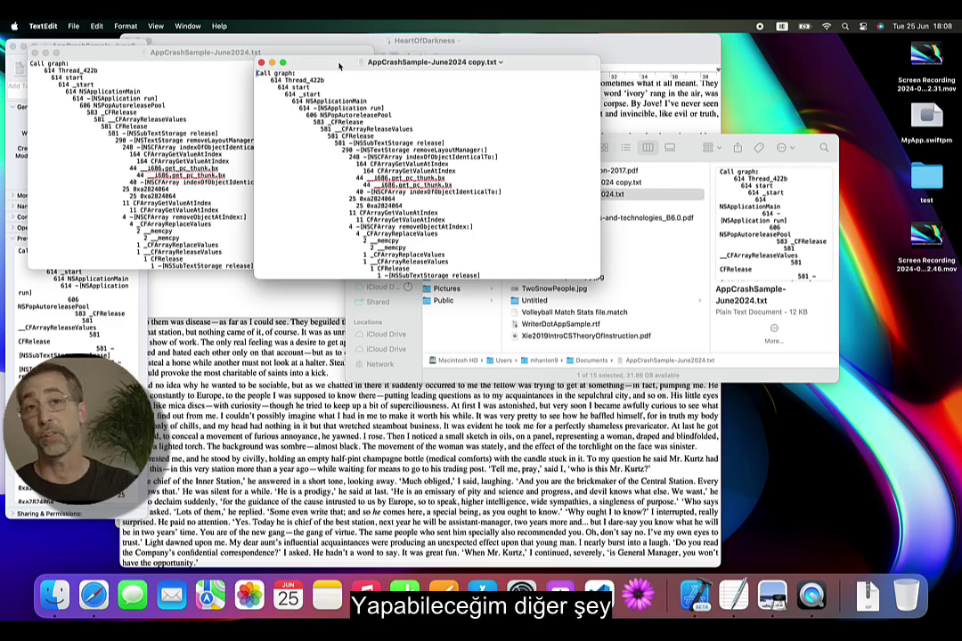
# Lock AppCrashSample-June2024.txt in its file info, try adding text to it in TextEdit and dismiss the attempt without unlocking or duplicating
pyautogui.click(17, 112)
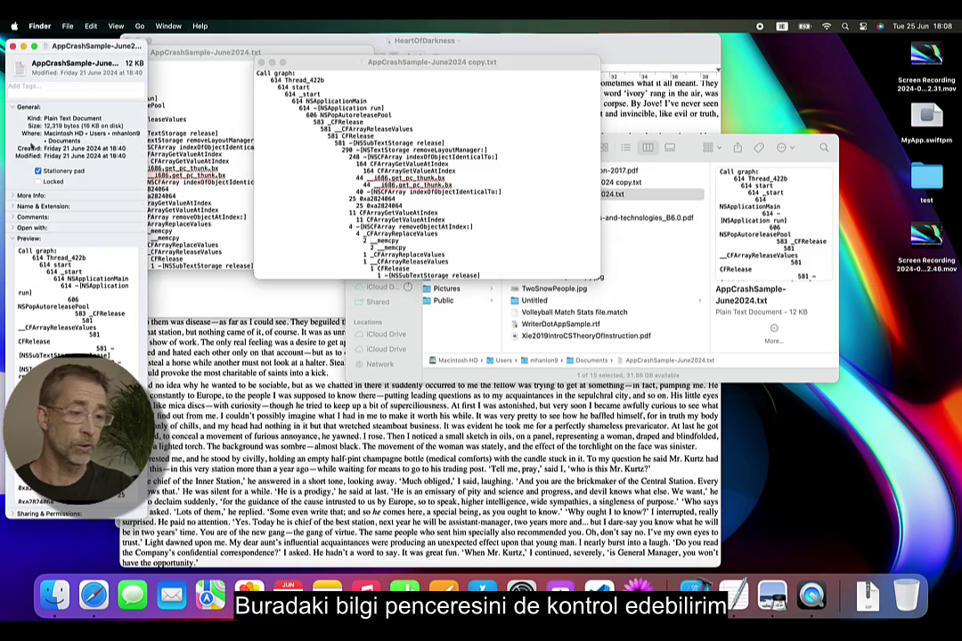
pyautogui.click(38, 181)
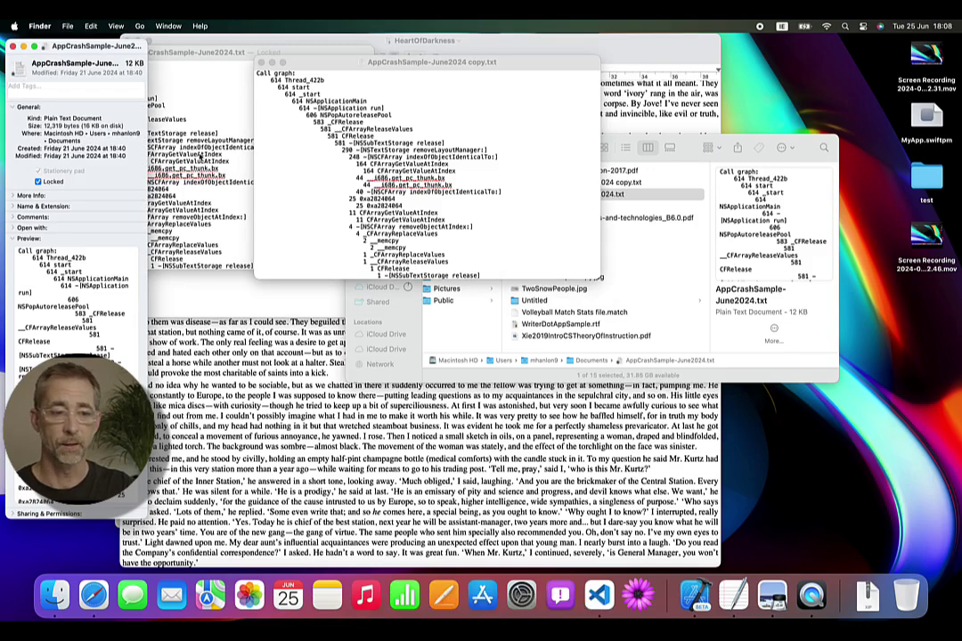
pyautogui.click(203, 158)
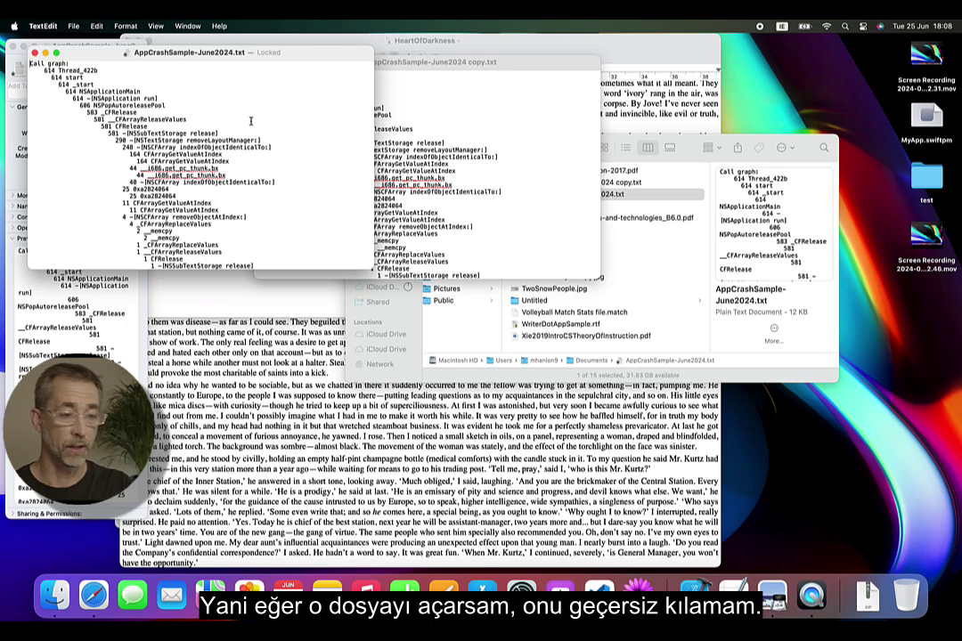
pyautogui.write('a')
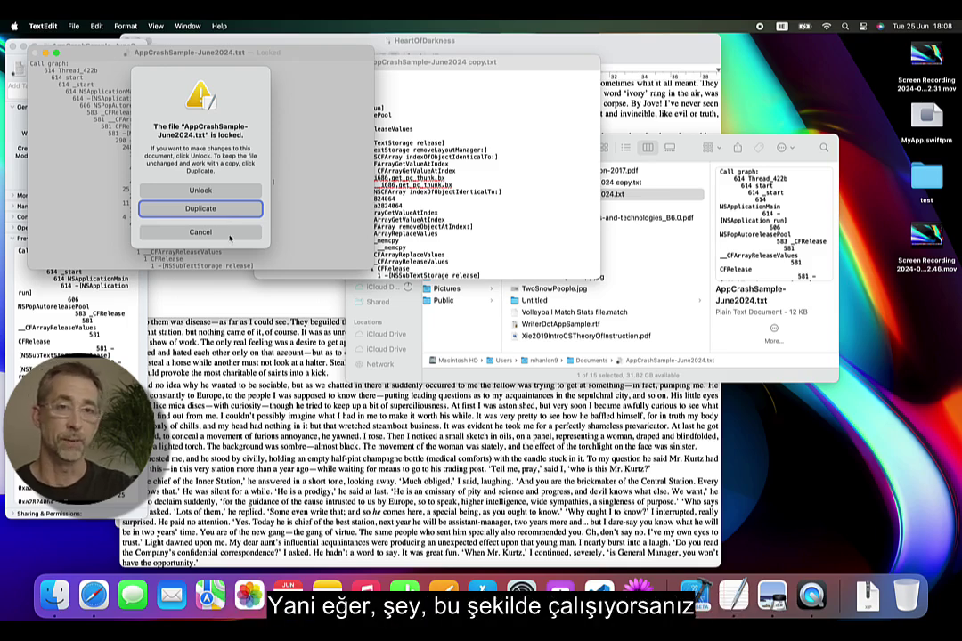
pyautogui.click(230, 235)
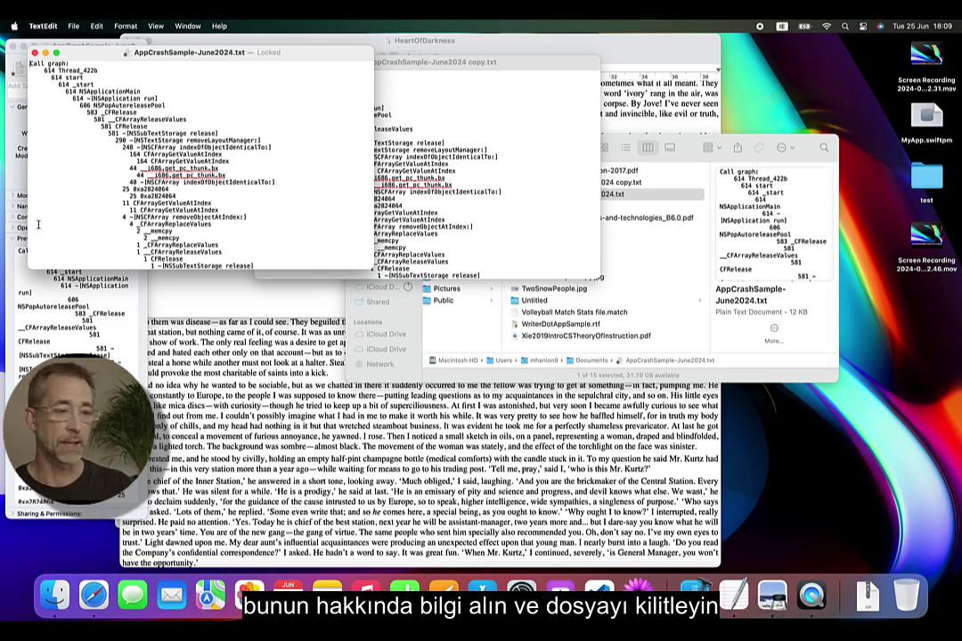
# Turn off the Locked and Stationery pad options for AppCrashSample-June2024.txt and close its info window
pyautogui.click(19, 156)
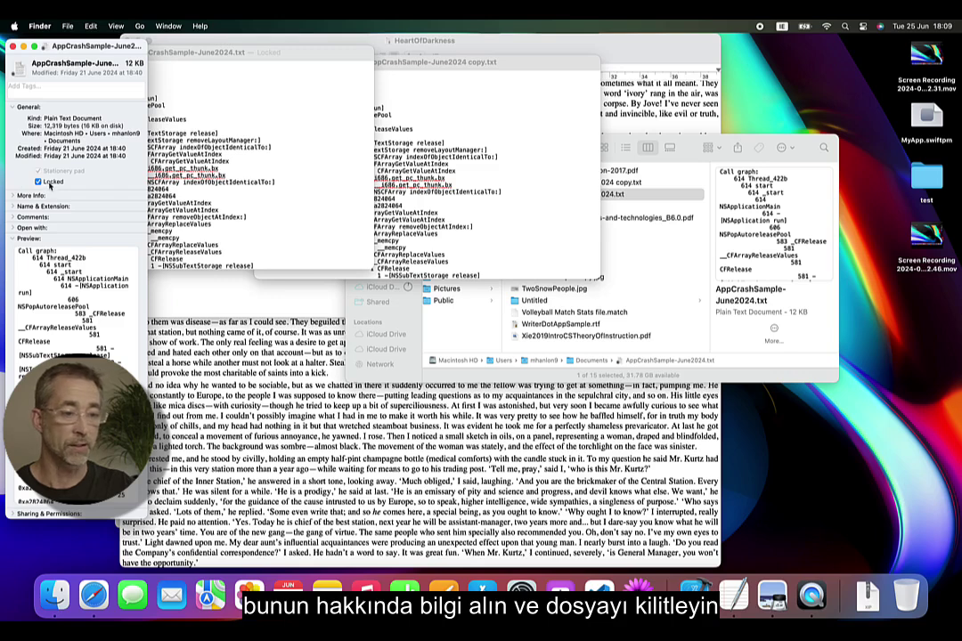
pyautogui.click(40, 171)
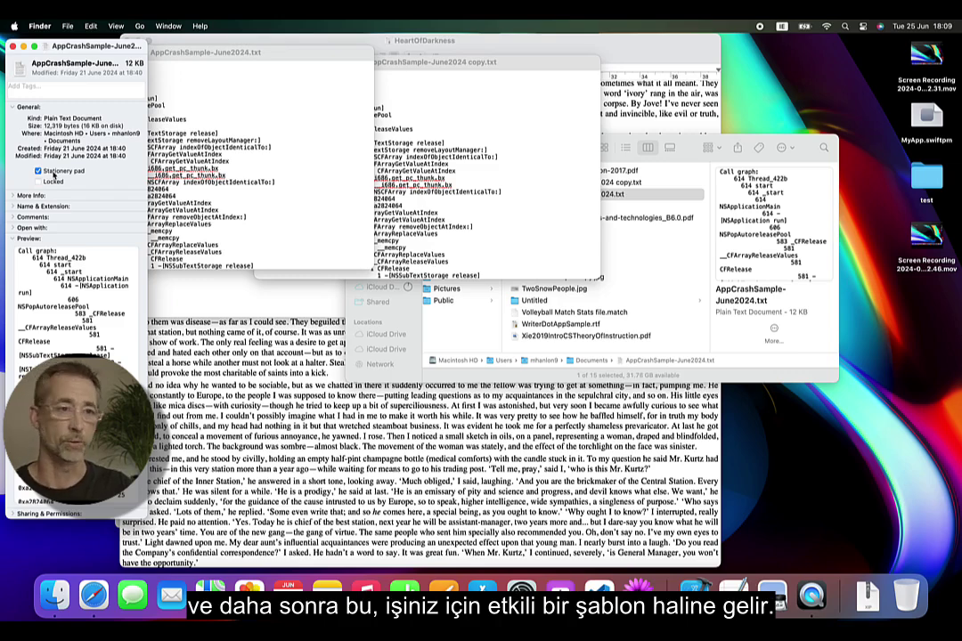
pyautogui.click(53, 173)
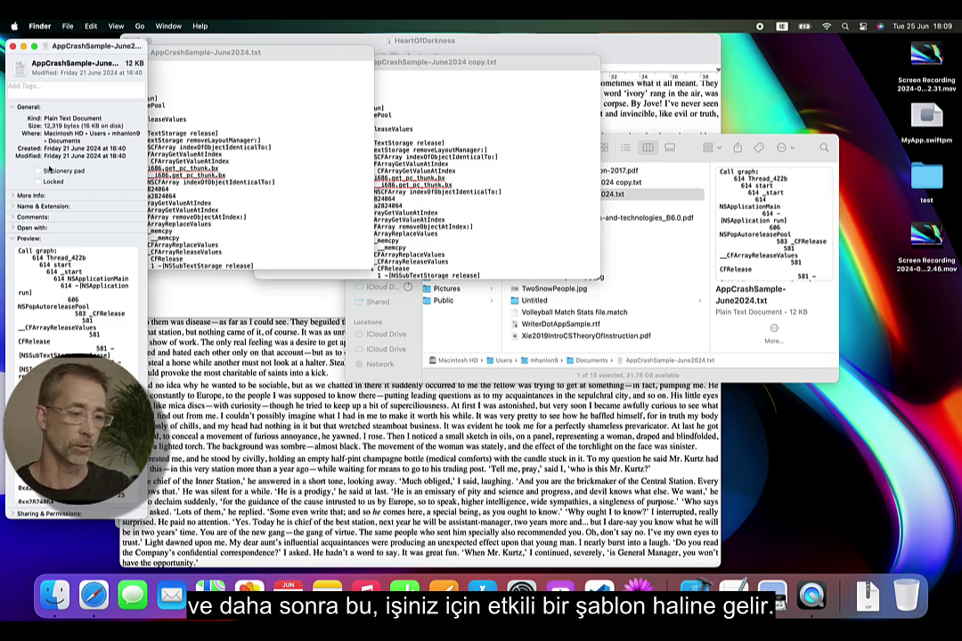
pyautogui.click(12, 47)
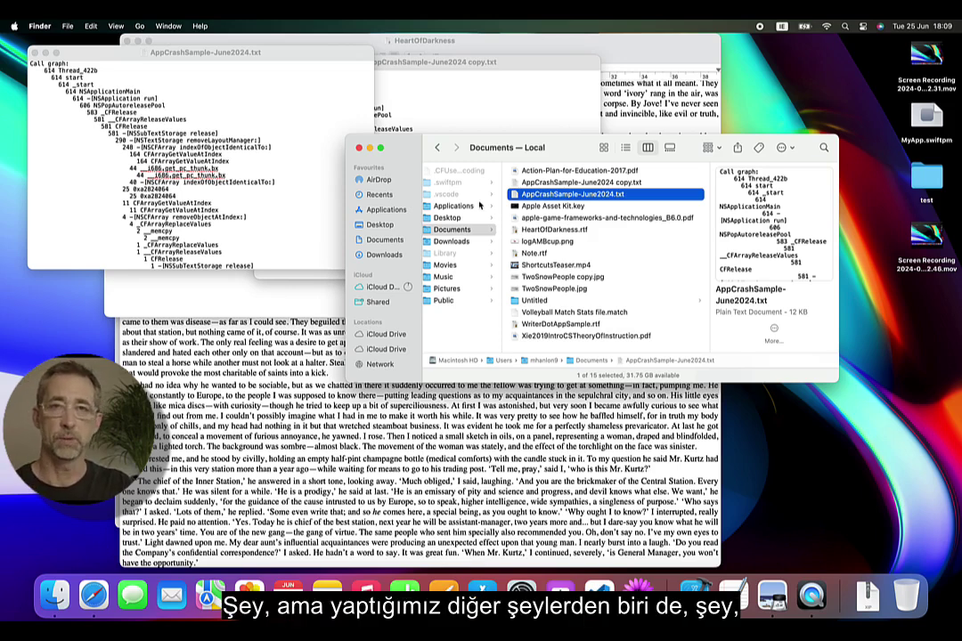
# Preview Action-Plan-for-Education-2017.pdf with Quick Look and page through its Goal 01 section
pyautogui.press('Up')
pyautogui.press('Up')
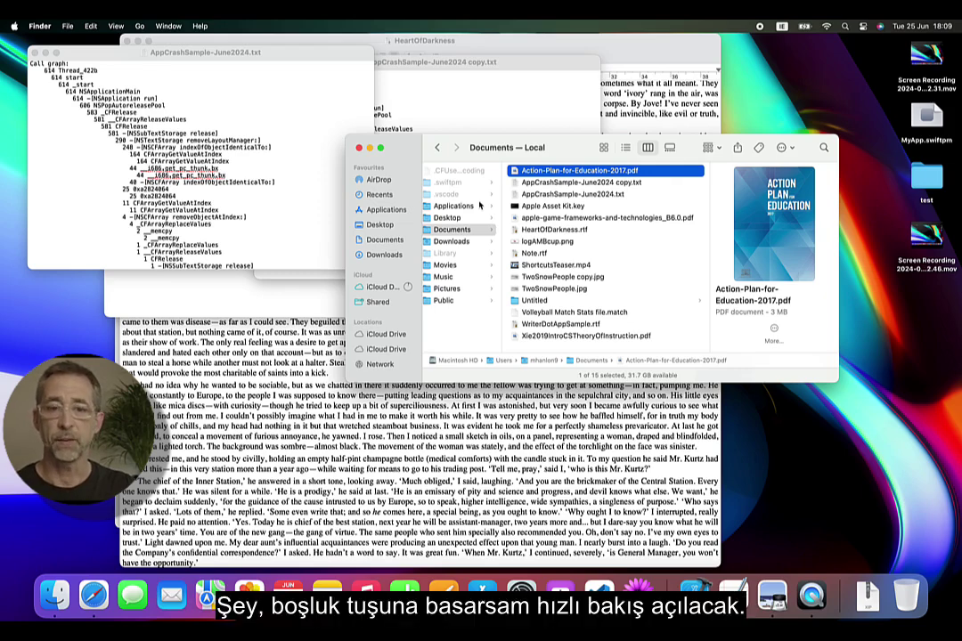
pyautogui.press('space')
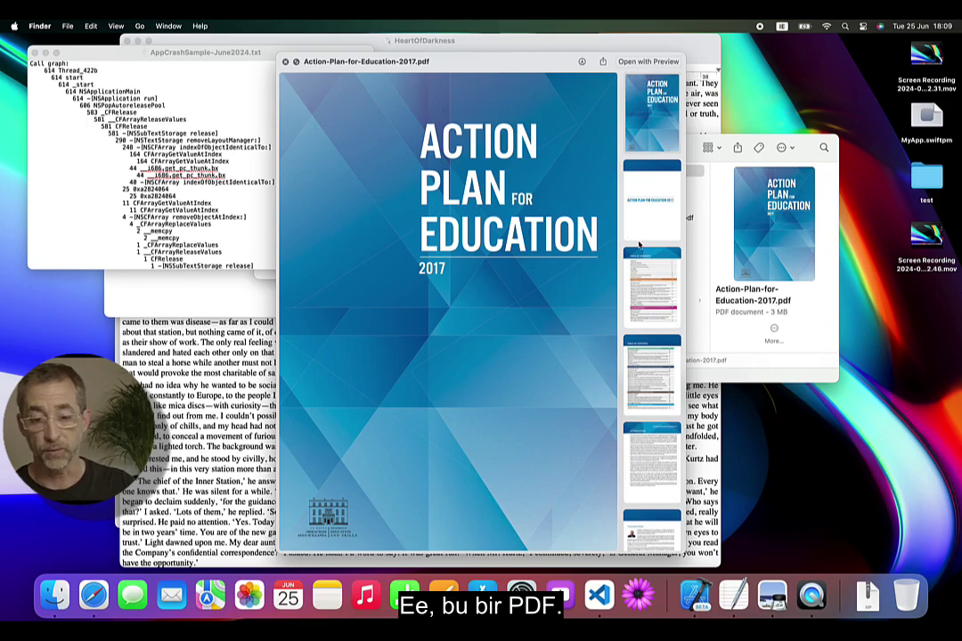
pyautogui.scroll(-5, 639, 244)
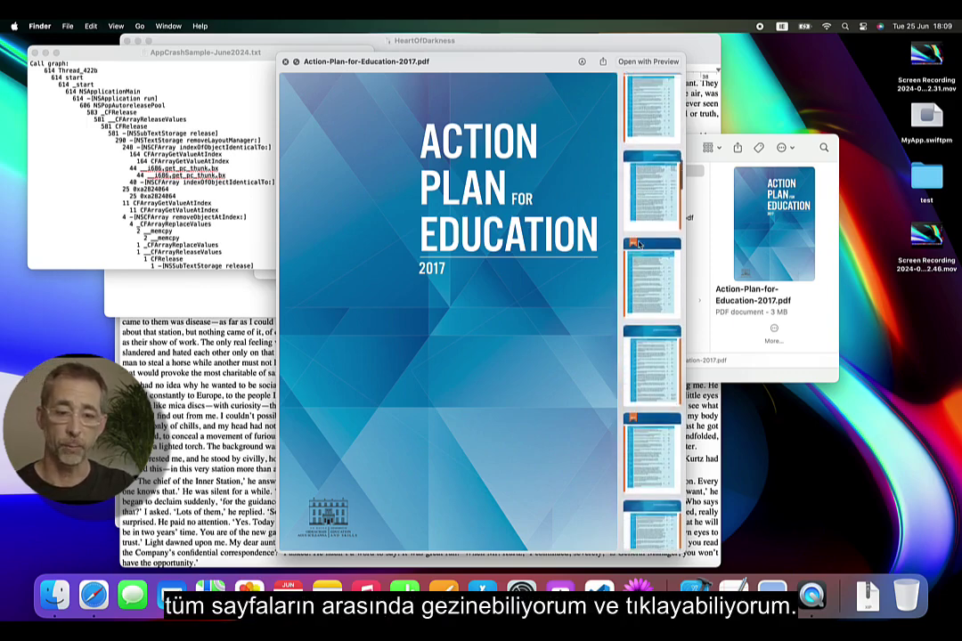
pyautogui.click(639, 244)
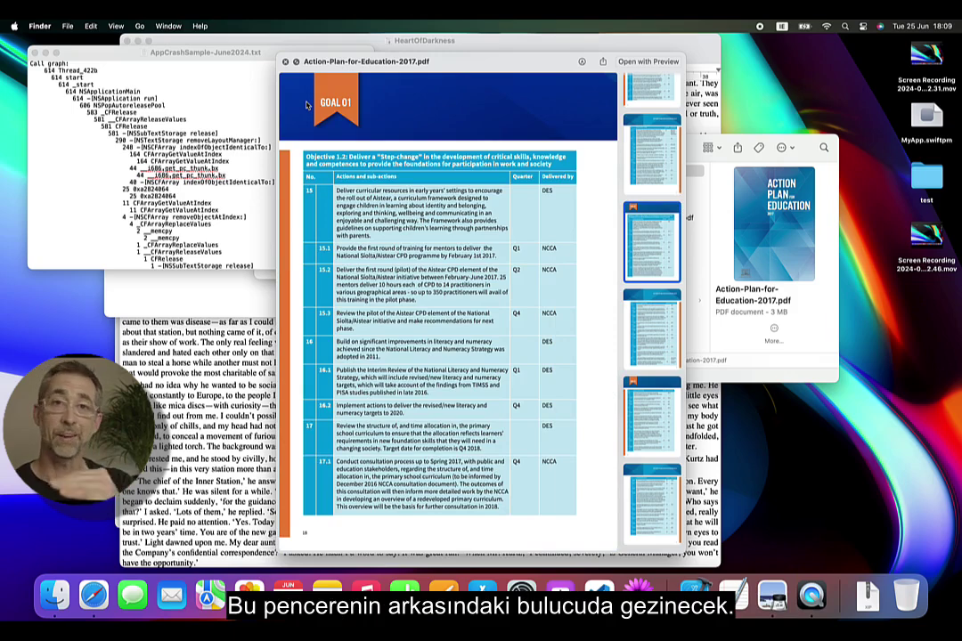
pyautogui.press('pagedown')
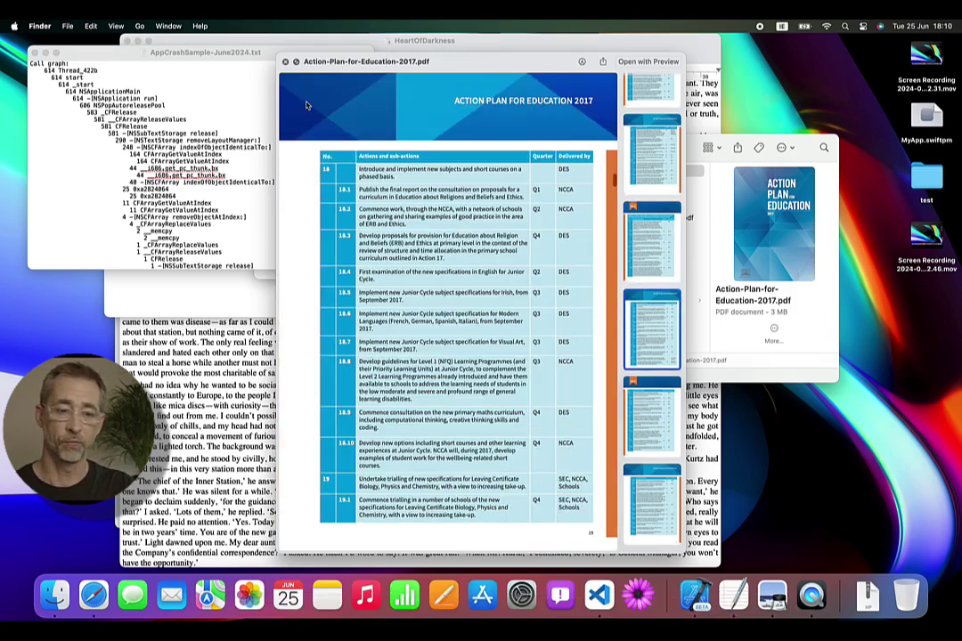
pyautogui.press('pagedown')
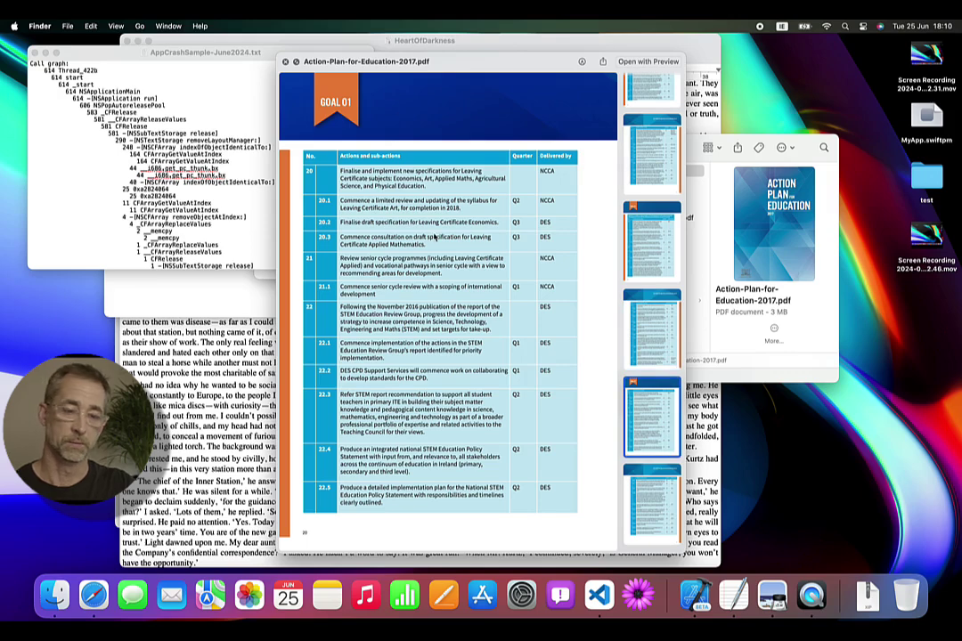
# Step the Quick Look preview through the following Documents files to apple-game-frameworks-and-technologies_B6.0.pdf, browsing the slides of Apple Asset Kit.key on the way
pyautogui.press('Down')
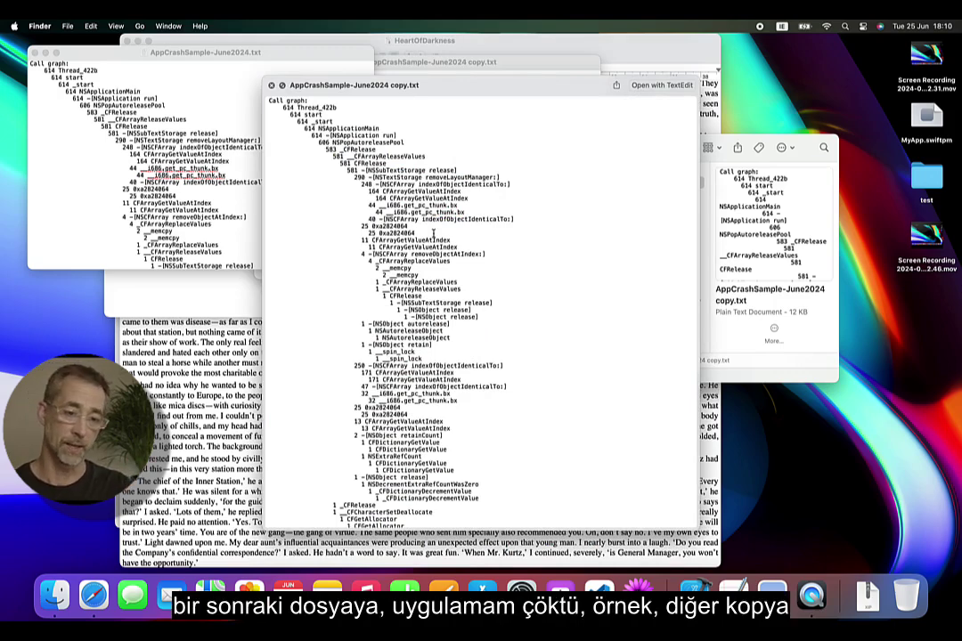
pyautogui.press('Down')
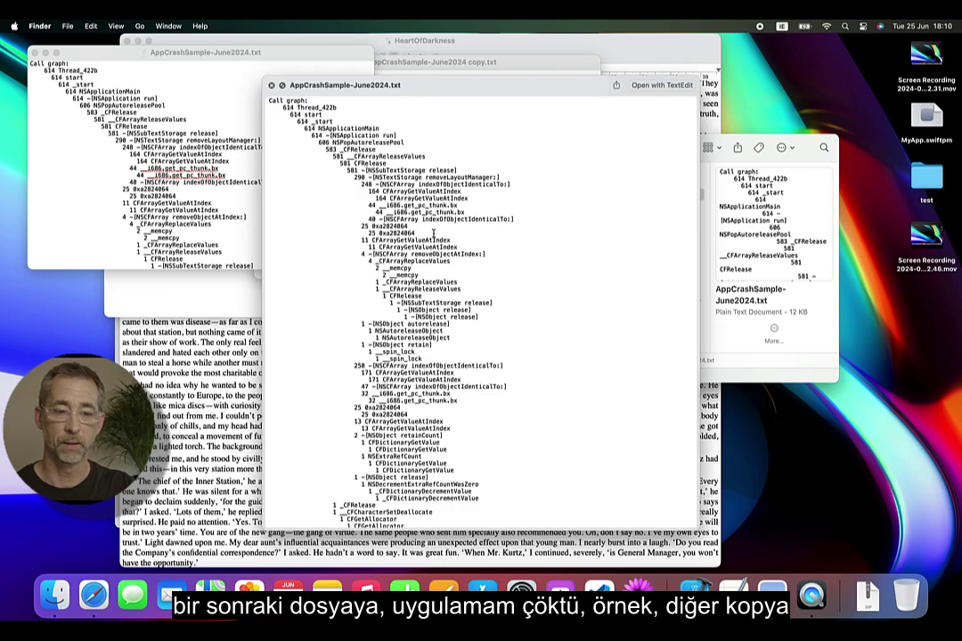
pyautogui.press('Down')
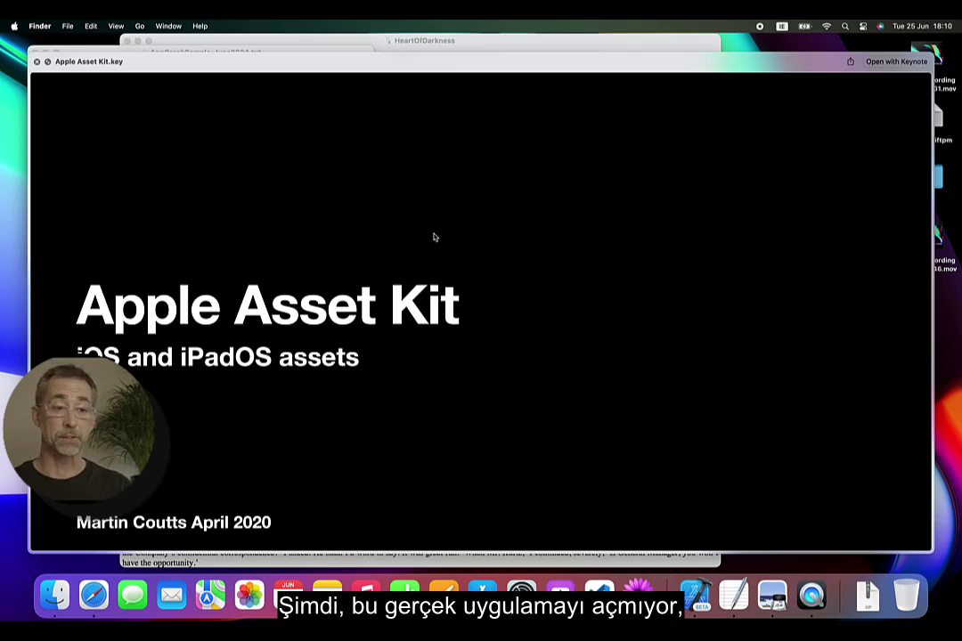
pyautogui.scroll(-10, 435, 237)
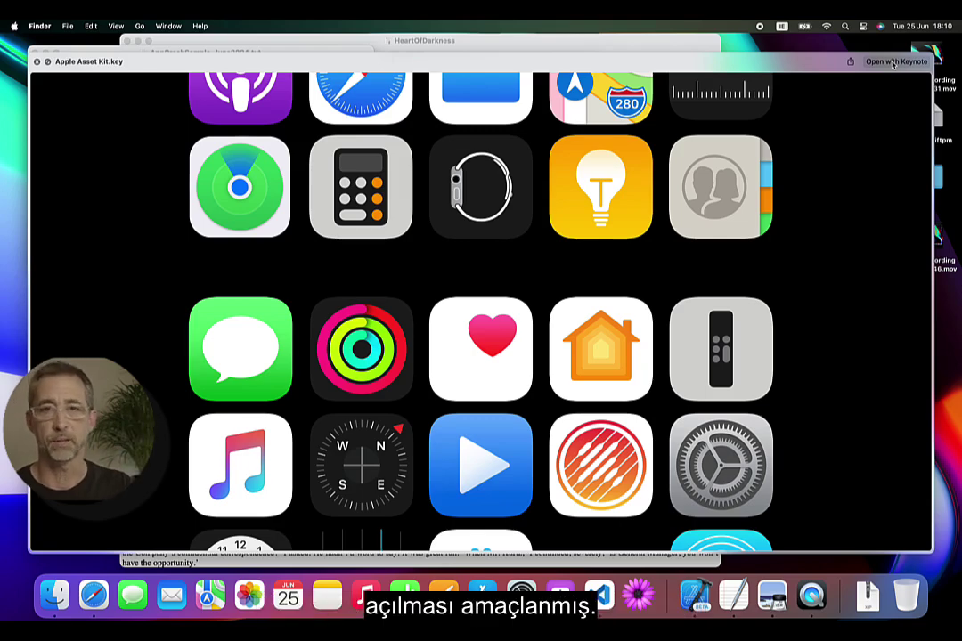
pyautogui.press('Down')
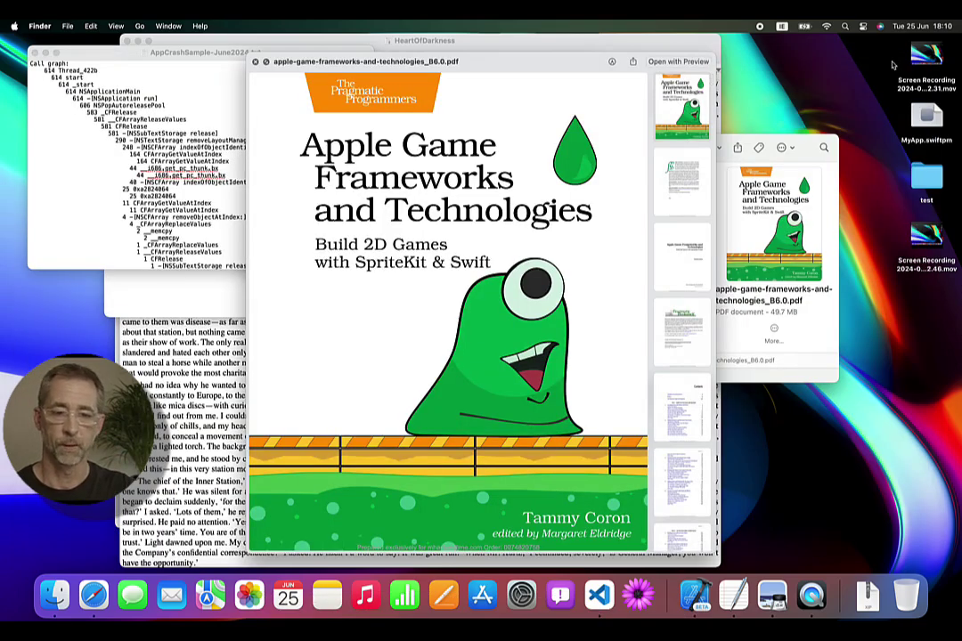
# Step the Quick Look preview through HeartOfDarkness.rtf to logAMBcup.png and close it
pyautogui.press('Down')
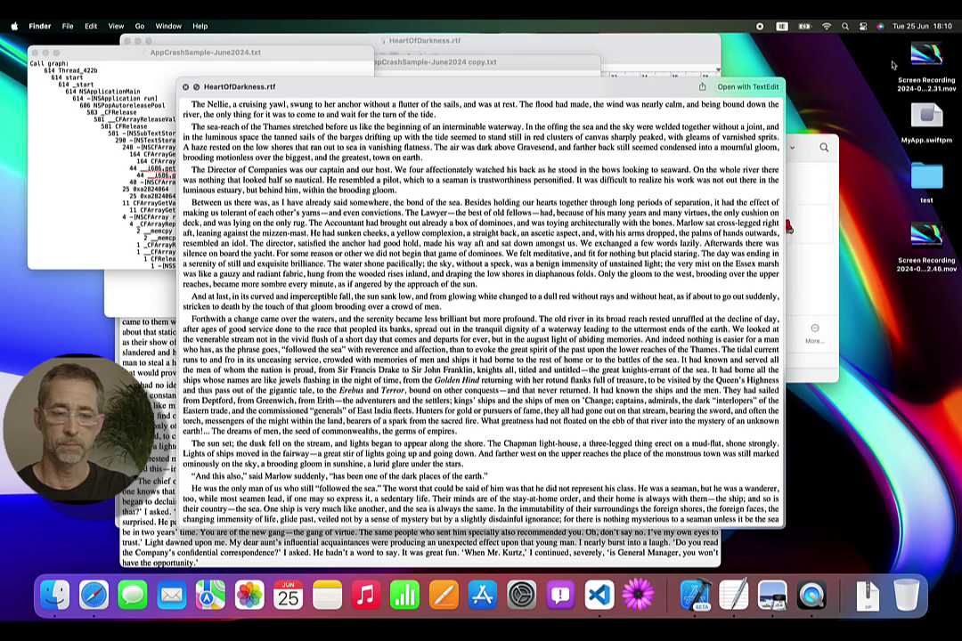
pyautogui.press('Down')
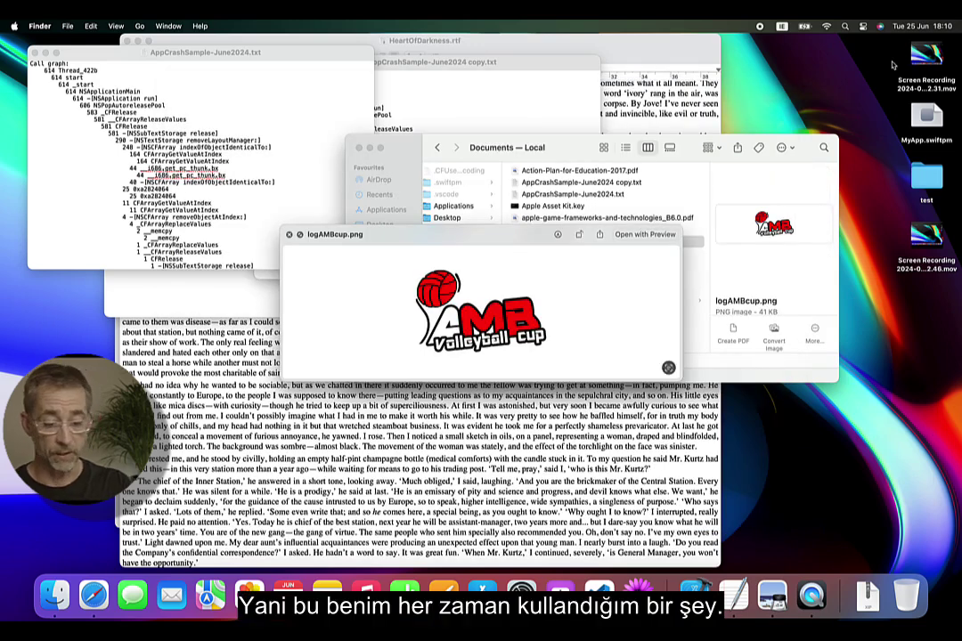
pyautogui.press('space')
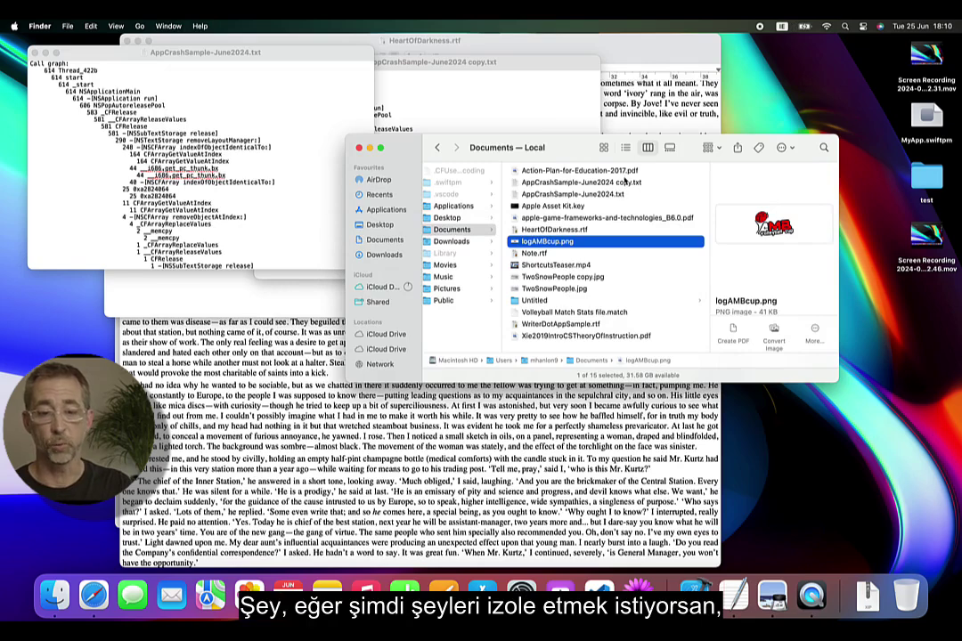
# Preview Action-Plan-for-Education-2017.pdf in full-screen Quick Look and return to the Documents folder
pyautogui.click(625, 173)
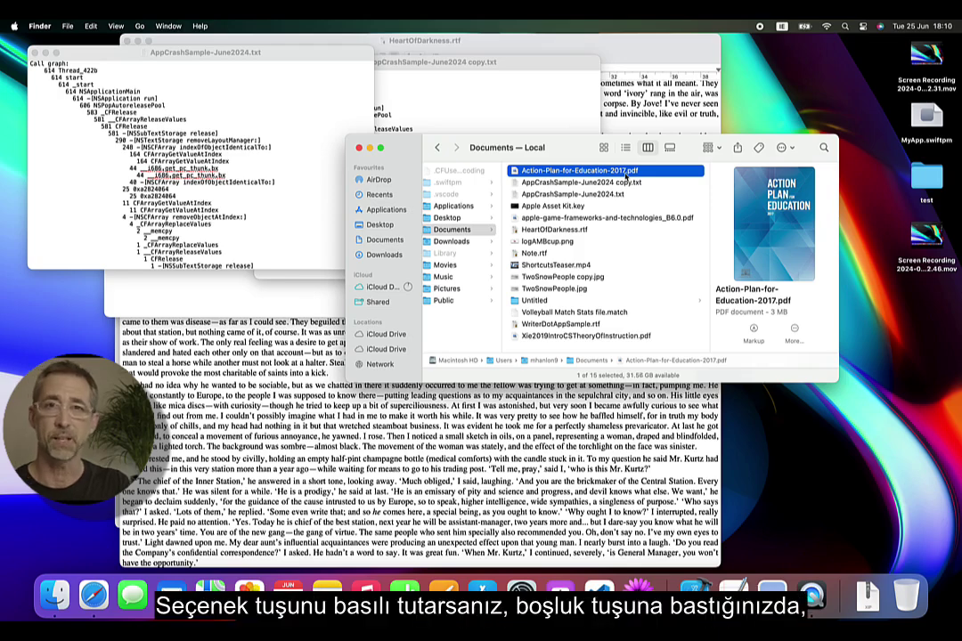
pyautogui.hotkey('alt', 'space')
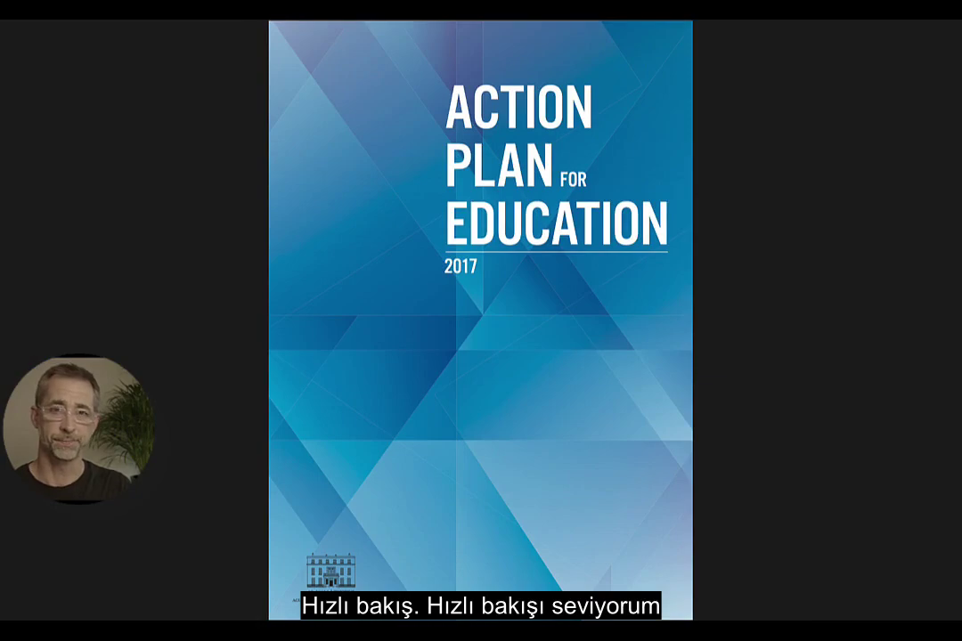
pyautogui.press('space')
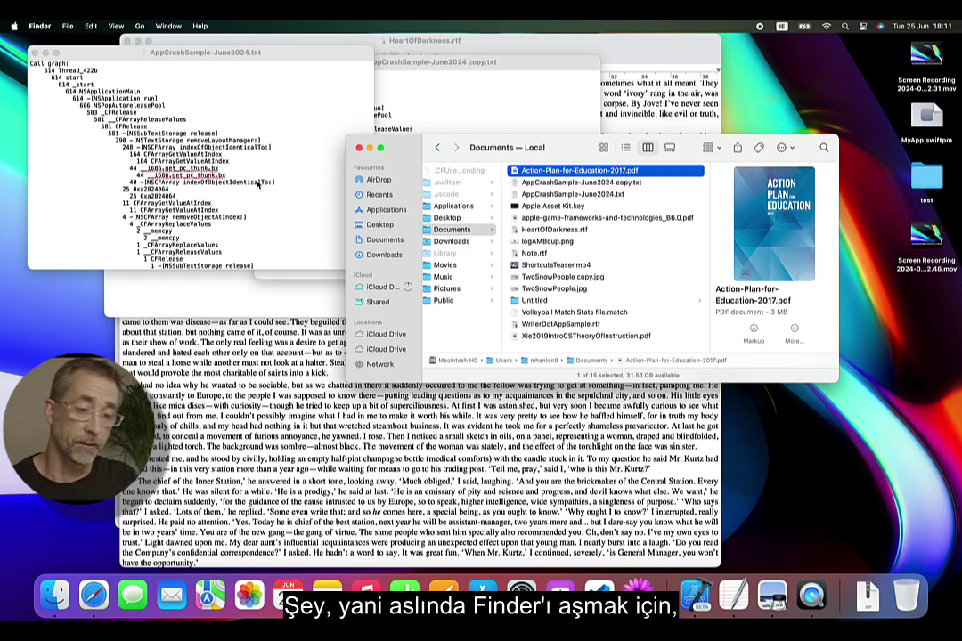
# Hide all other applications and close the extra Recents window, keeping only the Documents window open
pyautogui.click(39, 26)
pyautogui.click(52, 125)
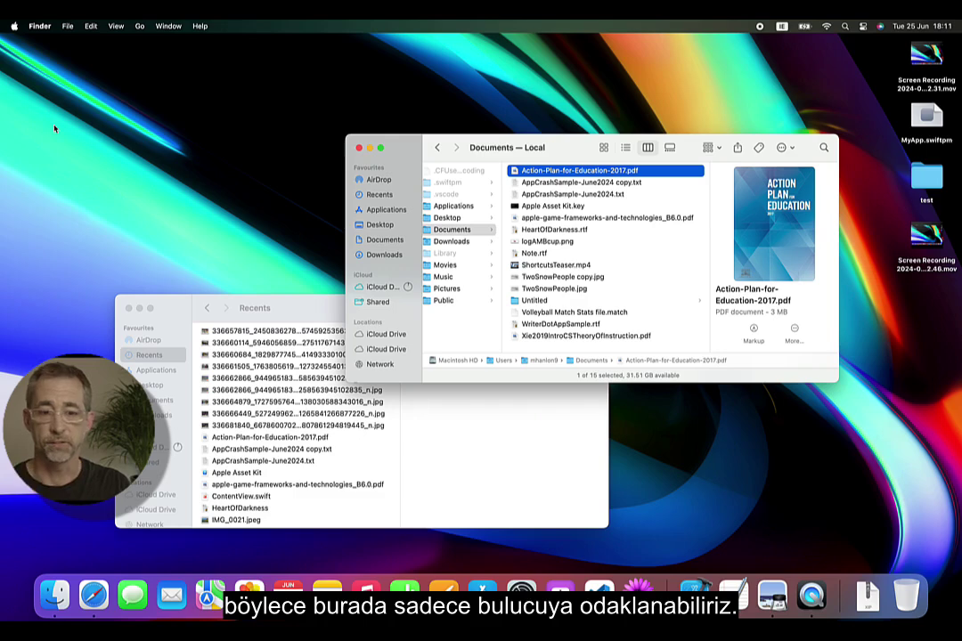
pyautogui.click(129, 308)
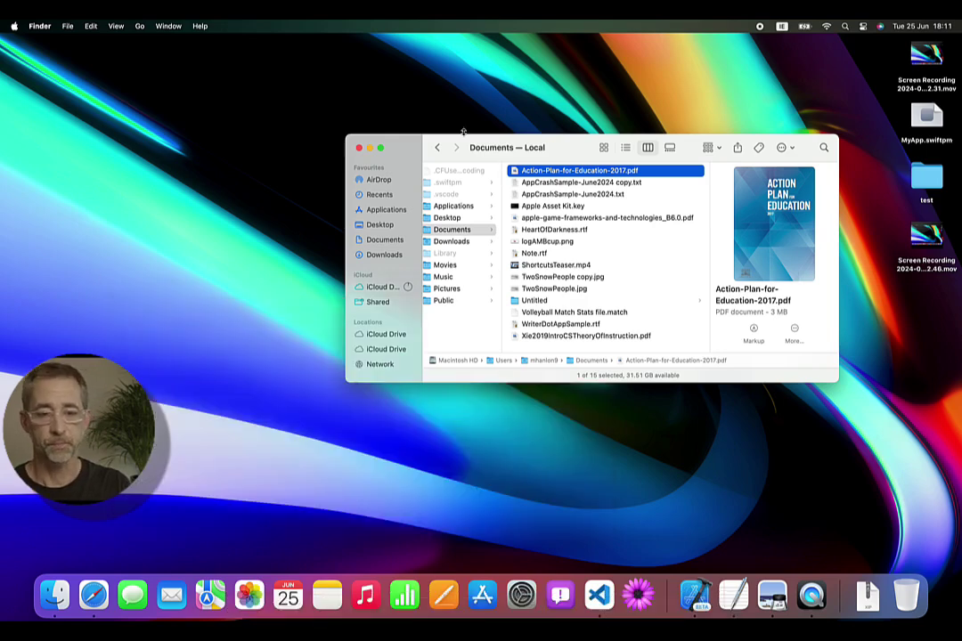
# Move the Documents window toward the upper left of the desktop and enlarge it in both directions
pyautogui.moveTo(480, 138); pyautogui.dragTo(369, 128)
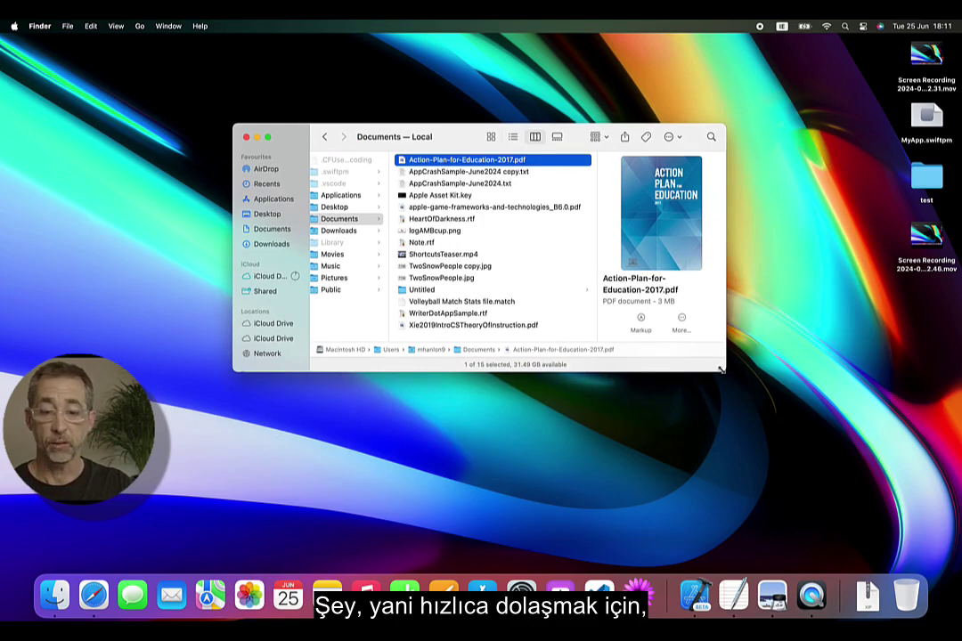
pyautogui.moveTo(729, 373); pyautogui.dragTo(818, 463)
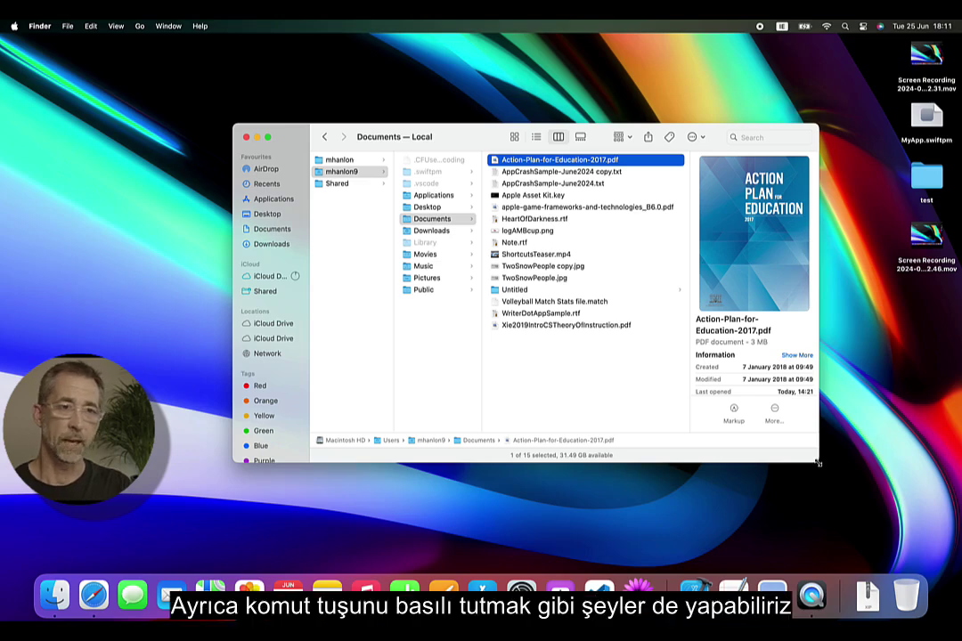
# Show the parent folder hierarchy of the Documents window from its title and dismiss it without switching folders
pyautogui.keyDown('super'); pyautogui.click(414, 137); pyautogui.keyUp('super')
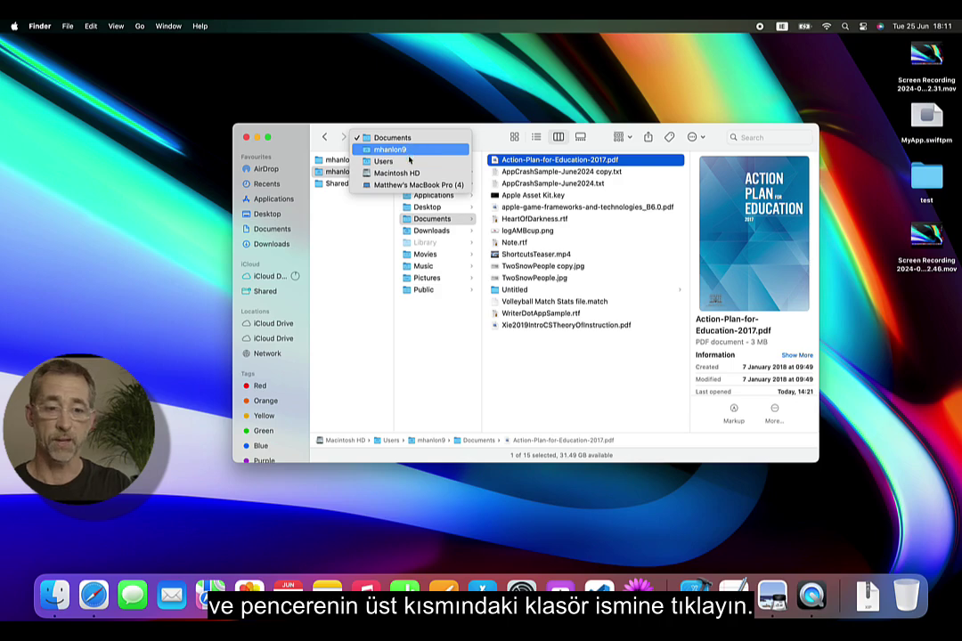
pyautogui.click(532, 272)
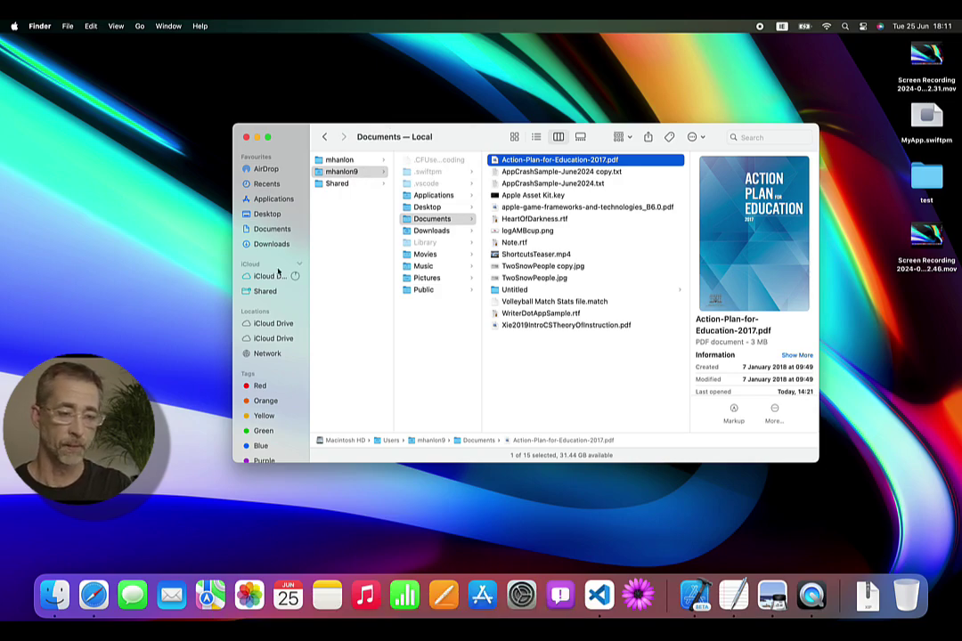
pyautogui.scroll(-3, 262, 267)
pyautogui.scroll(3, 272, 270)
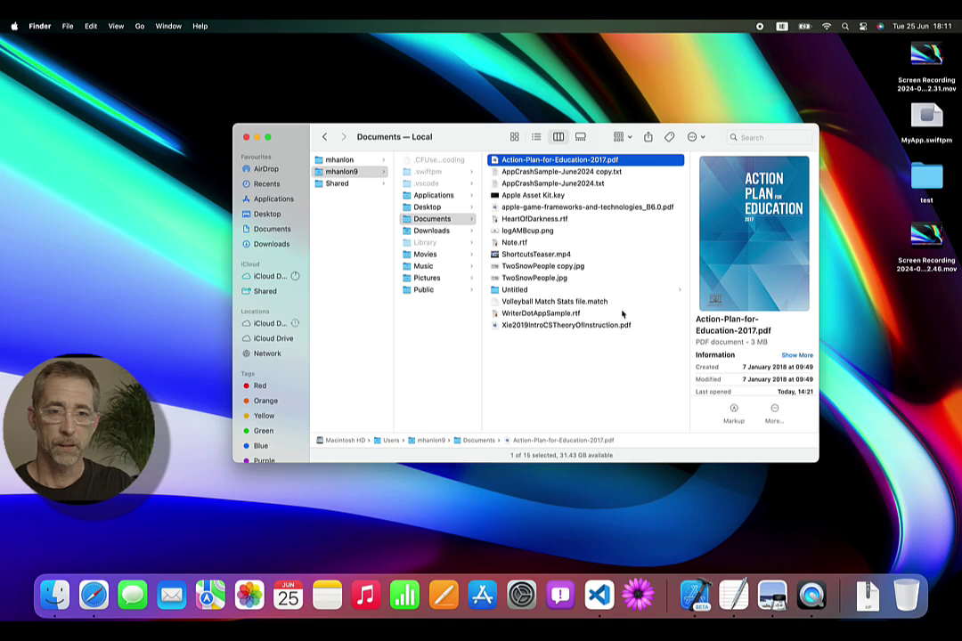
# Use Go to Folder with autocompletion from "Doc" to open the Untitled folder inside Documents
pyautogui.click(547, 221)
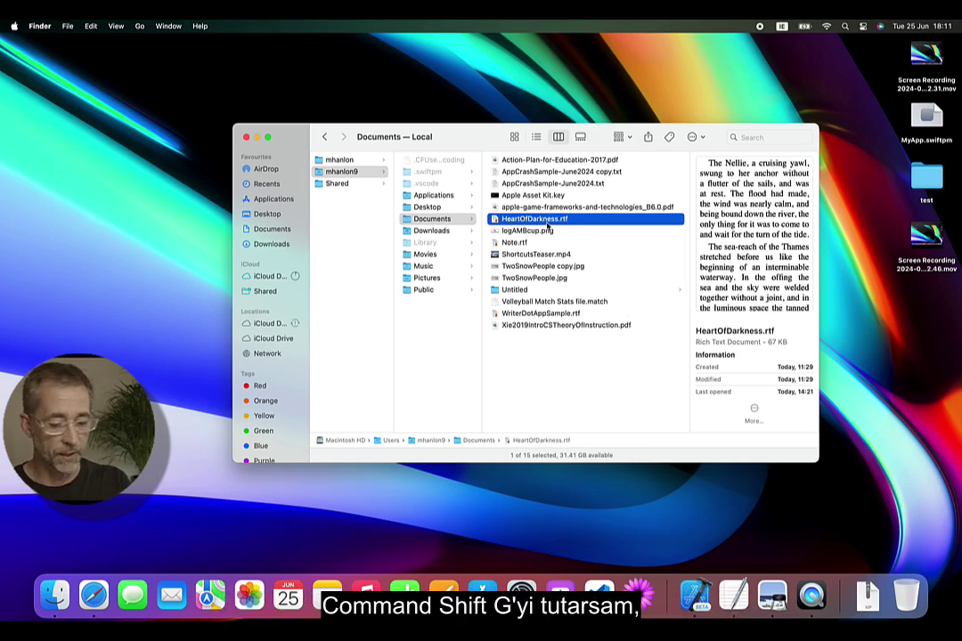
pyautogui.press('super+shift+g')
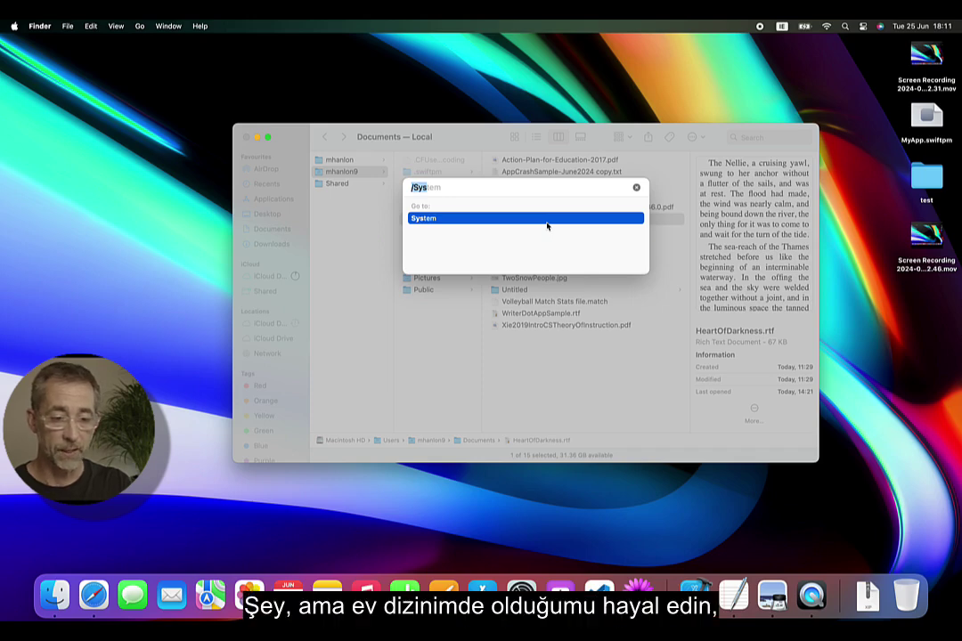
pyautogui.write('Doc')
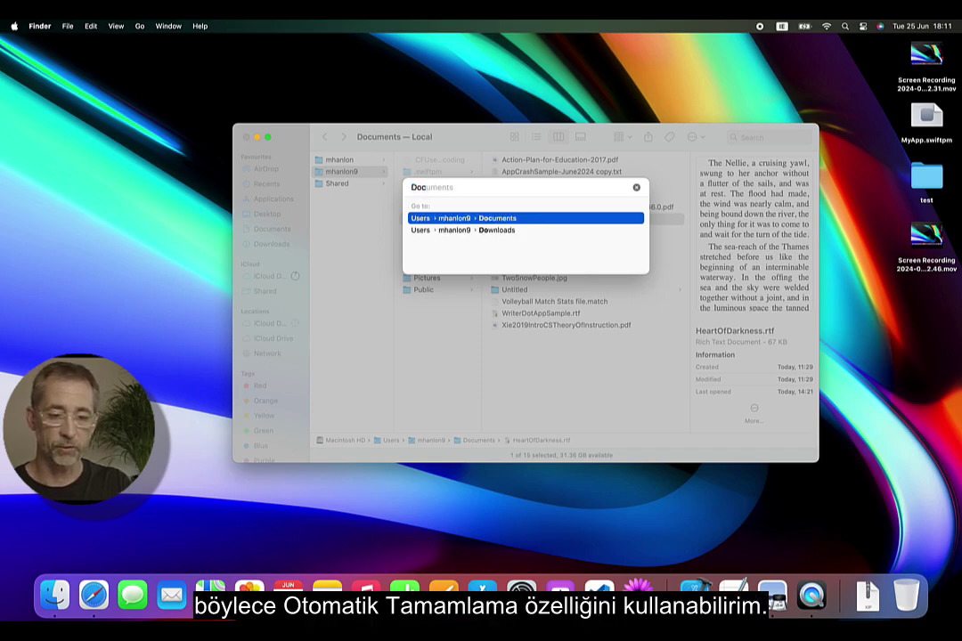
pyautogui.press('Down')
pyautogui.press('Up')
pyautogui.press('Tab')
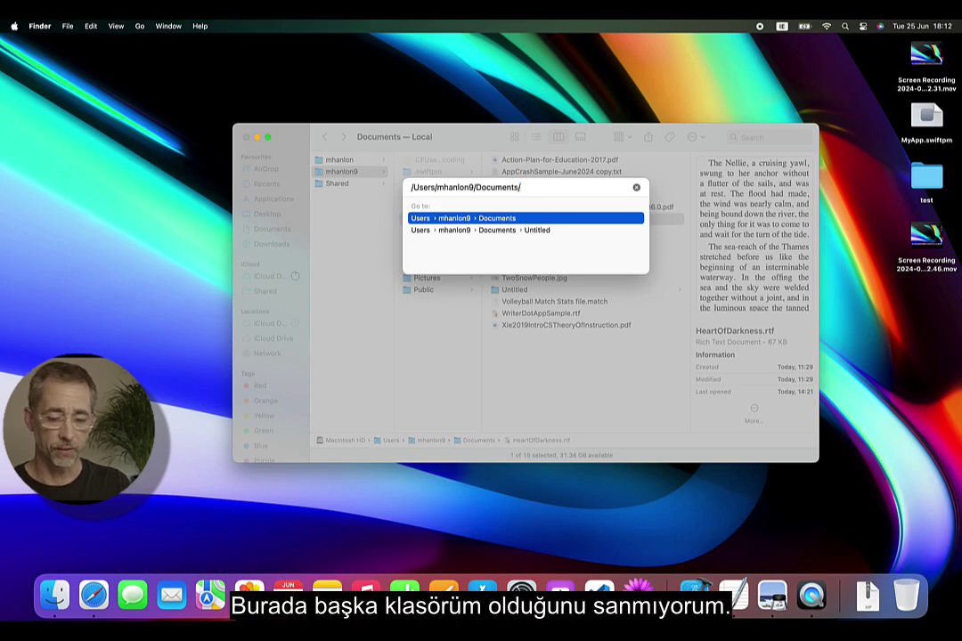
pyautogui.press('Down')
pyautogui.press('Tab')
pyautogui.press('Return')
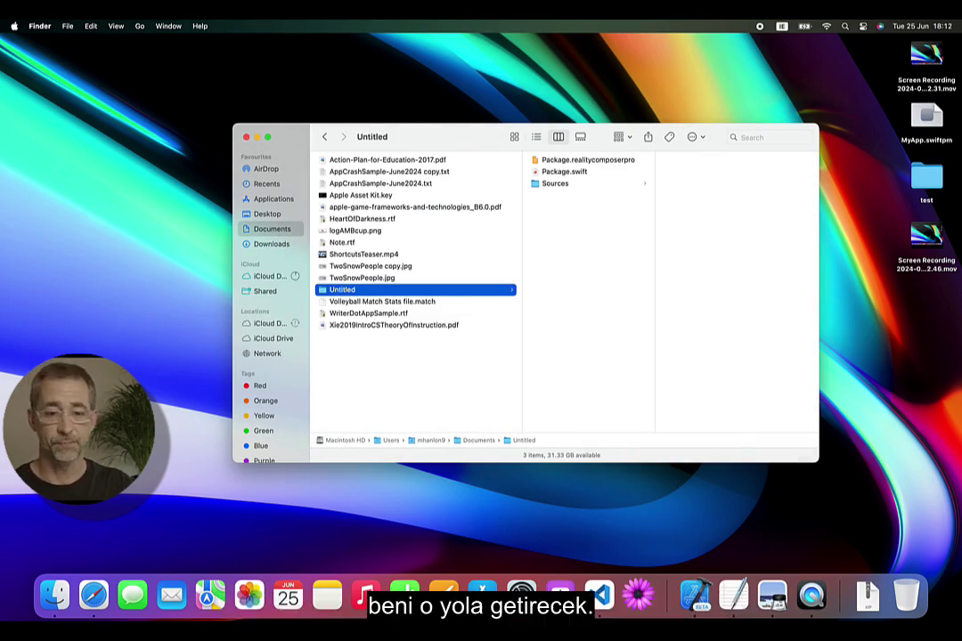
# Use Go to Folder with the path ~/Pictures to open the home directory's Pictures folder
pyautogui.press('shift+super+g')
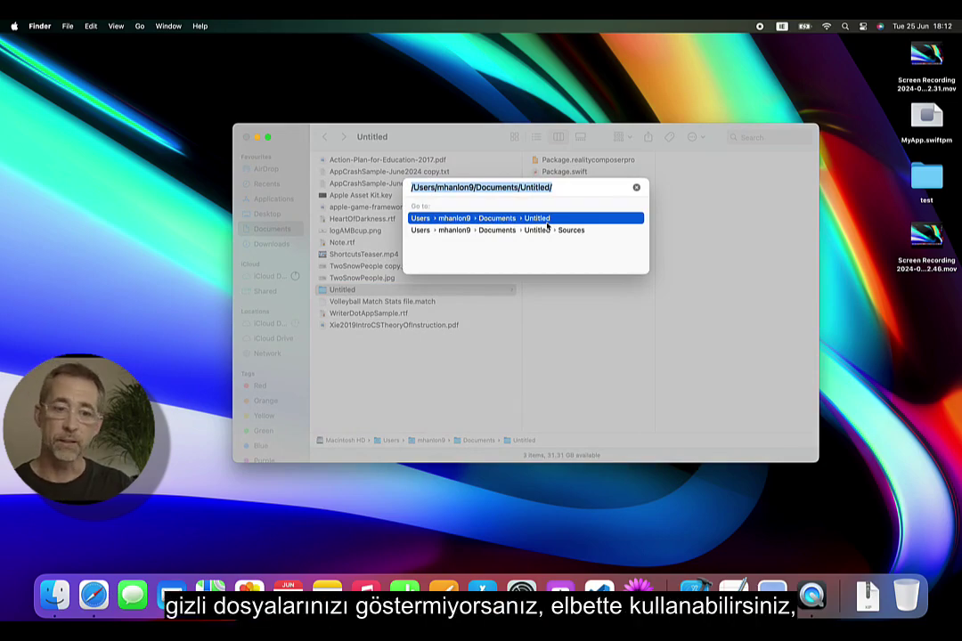
pyautogui.write('~/')
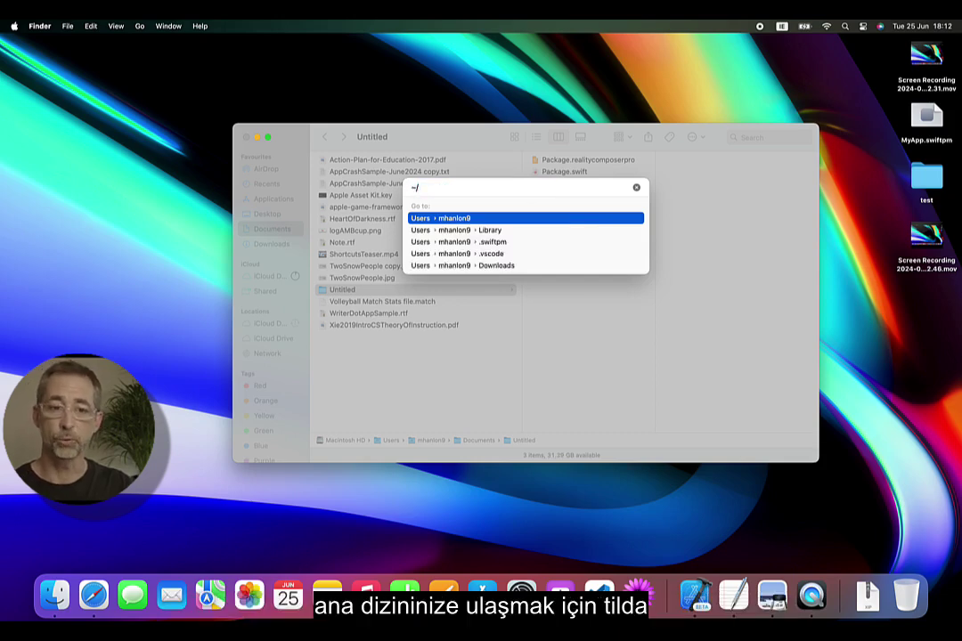
pyautogui.write('Pic')
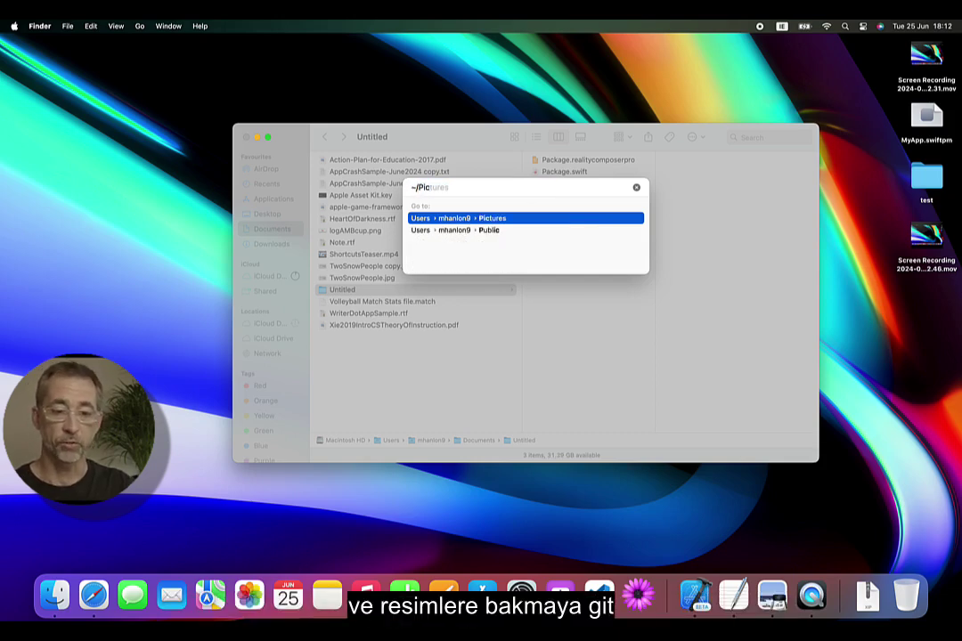
pyautogui.press('Tab')
pyautogui.press('Return')
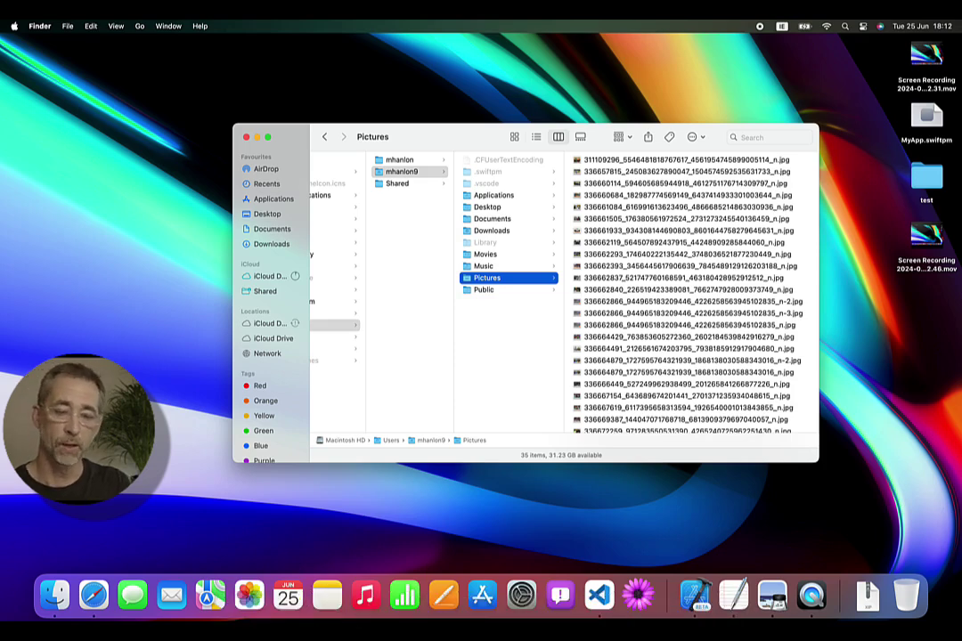
# Select the numbered JPG files in Pictures, from the first one beginning 311109296 through the one beginning 336687580
pyautogui.press('Right')
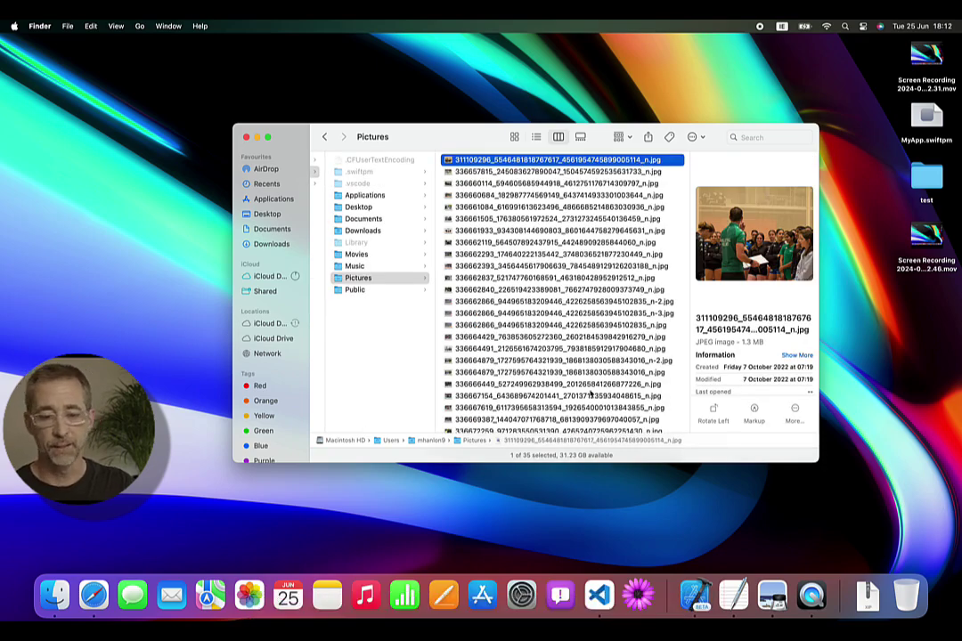
pyautogui.scroll(1, 559, 282)
pyautogui.scroll(-6, 558, 282)
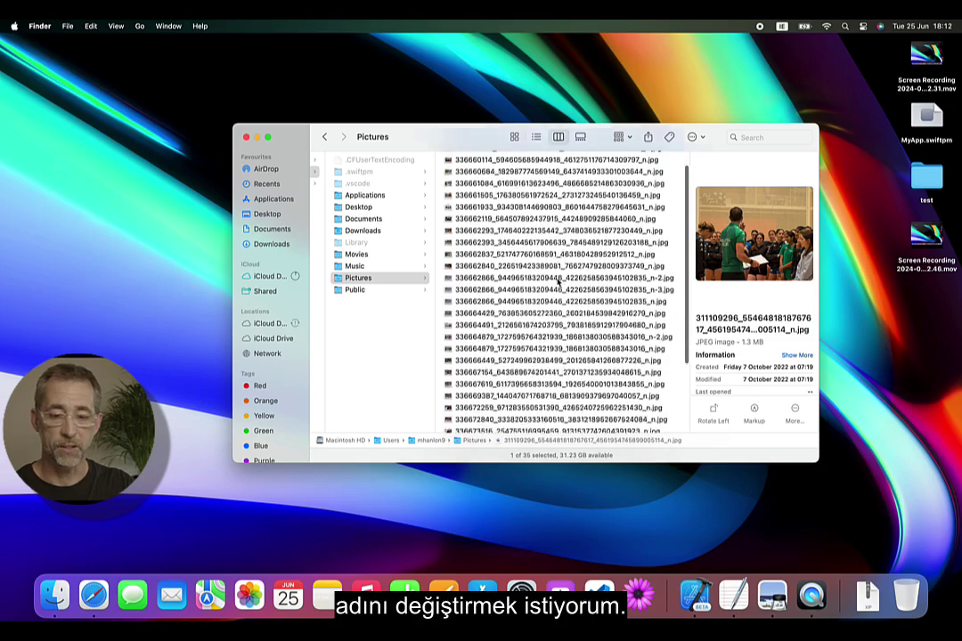
pyautogui.keyDown('shift'); pyautogui.click(543, 363); pyautogui.keyUp('shift')
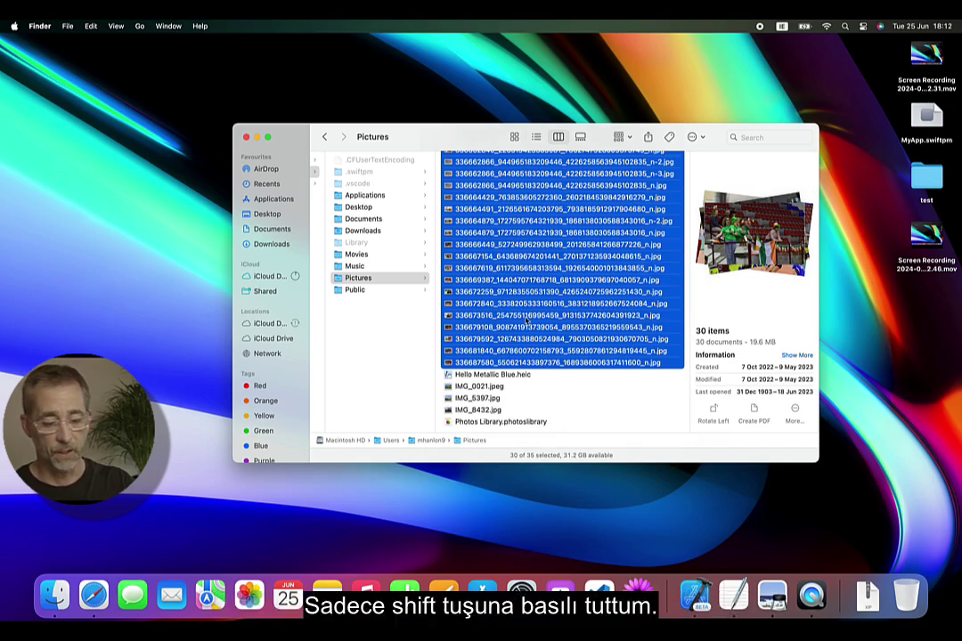
pyautogui.scroll(3, 527, 329)
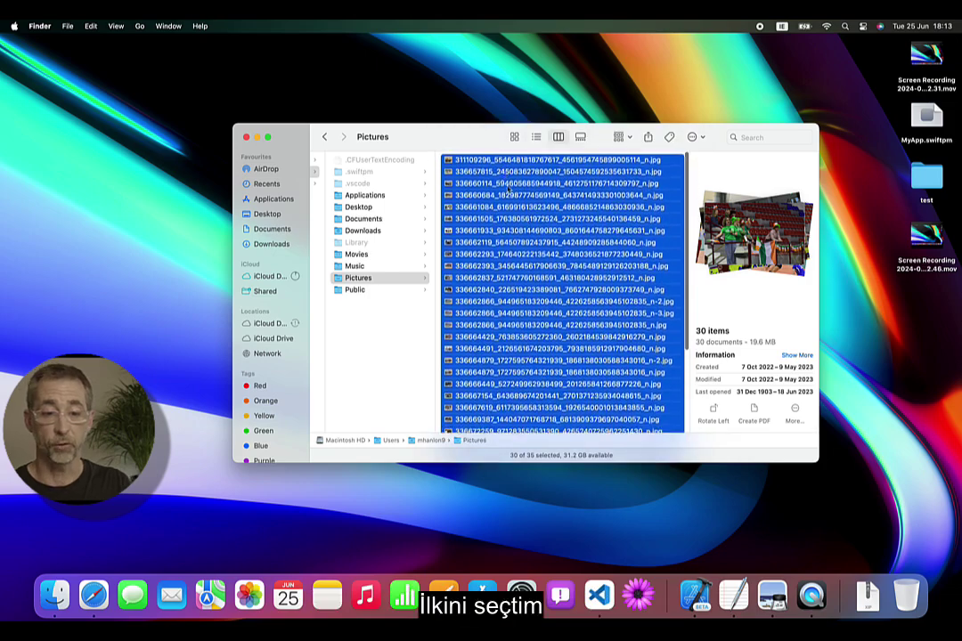
pyautogui.scroll(-3, 525, 340)
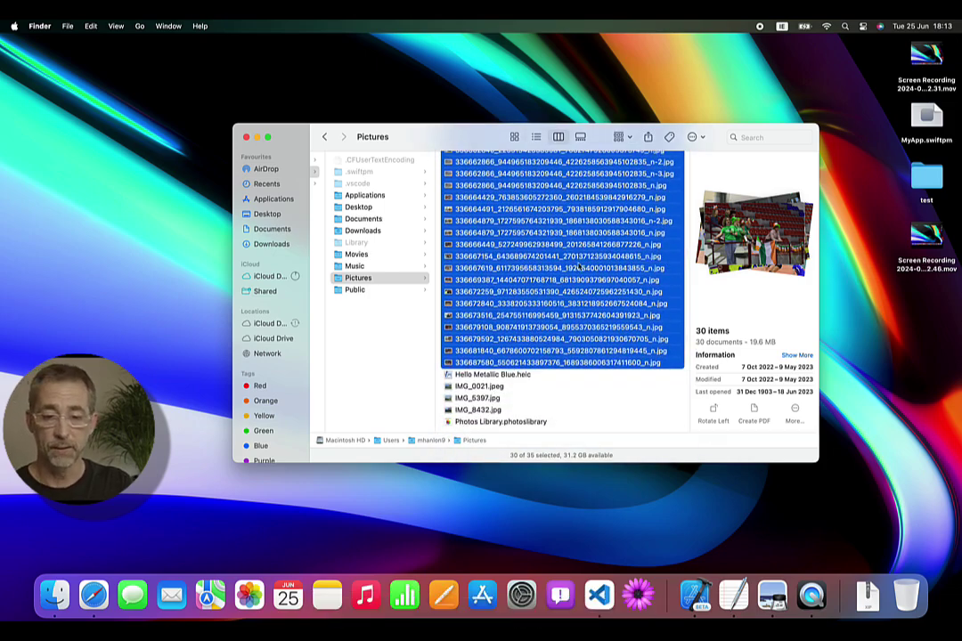
# Open the batch rename dialog for the selected pictures
pyautogui.click(693, 139)
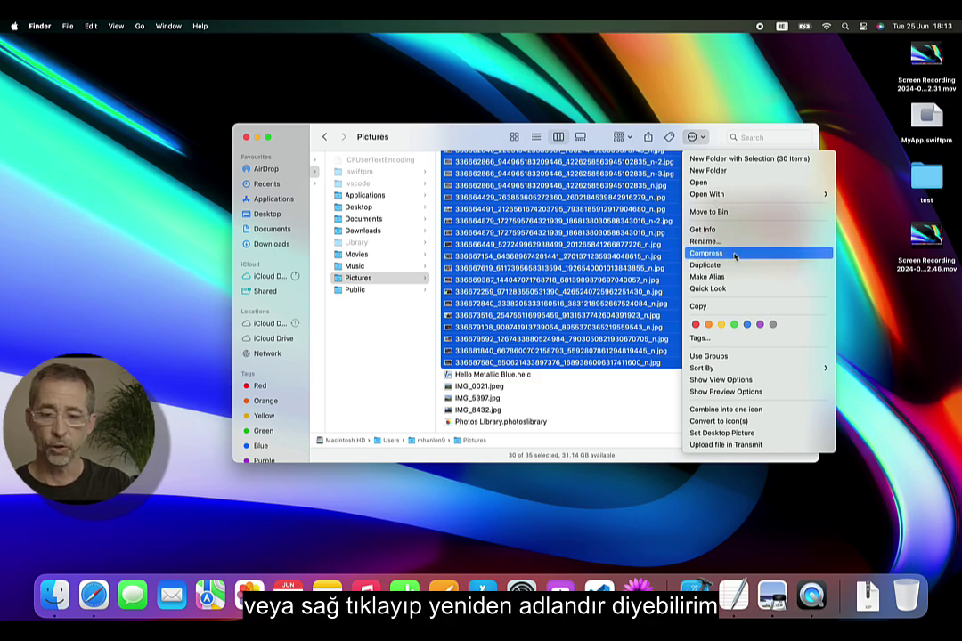
pyautogui.click(732, 242)
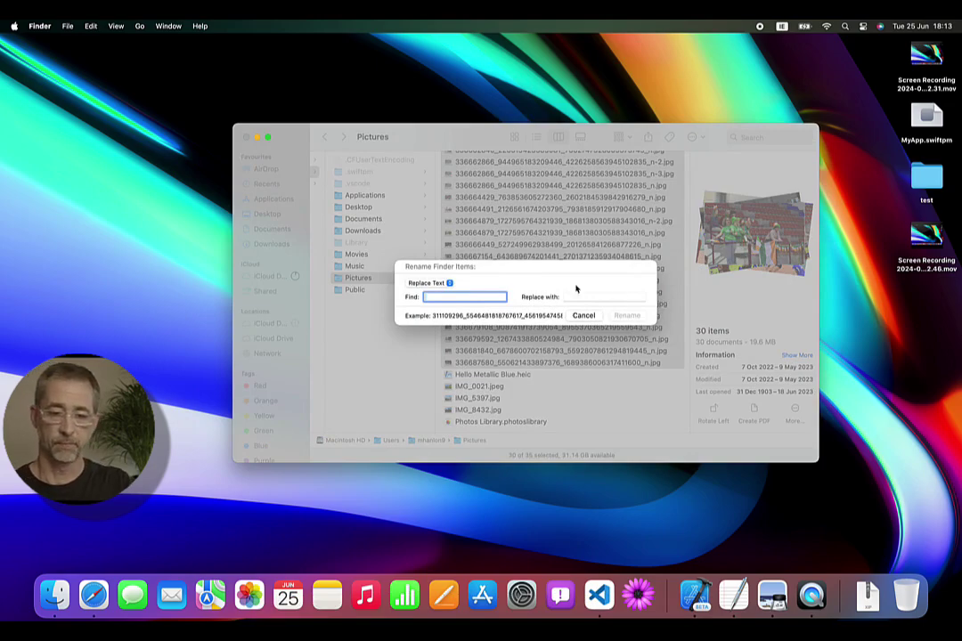
# Look through the batch rename modes Add Text and Format, including the Name Format setting, and return to Replace Text
pyautogui.click(449, 283)
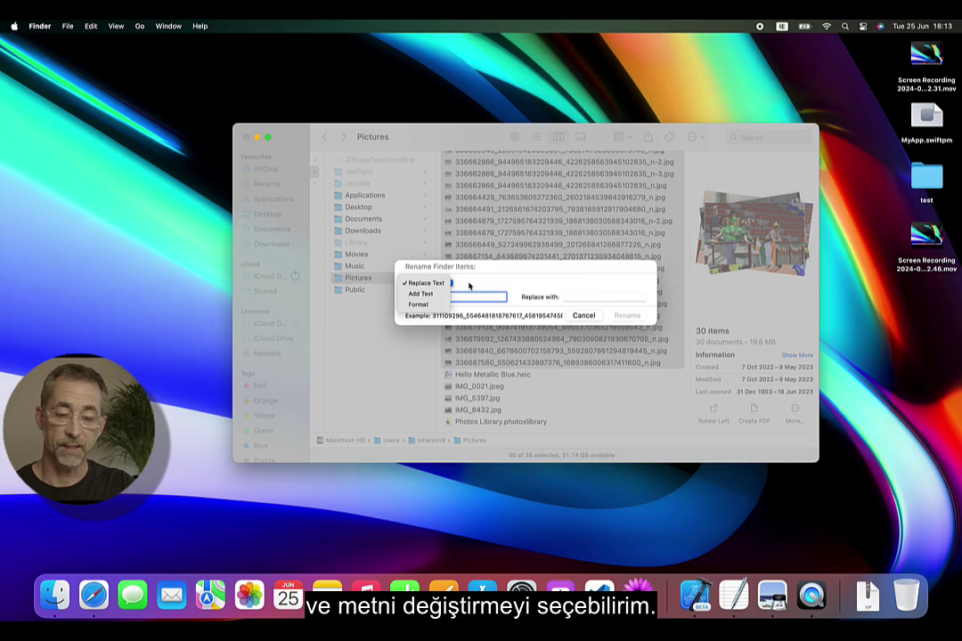
pyautogui.click(443, 295)
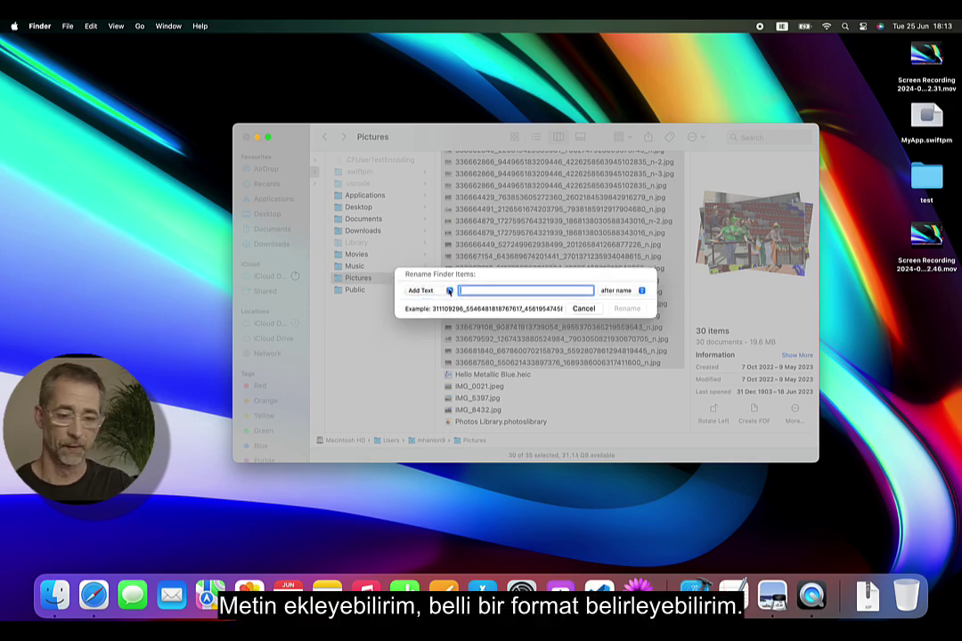
pyautogui.click(447, 292)
pyautogui.click(443, 303)
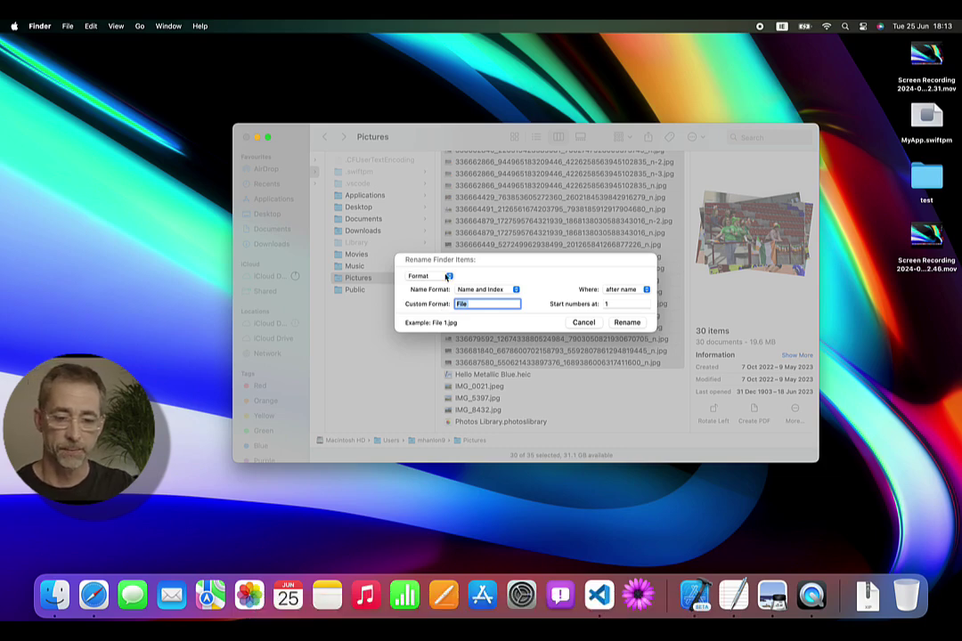
pyautogui.click(493, 290)
pyautogui.click(488, 289)
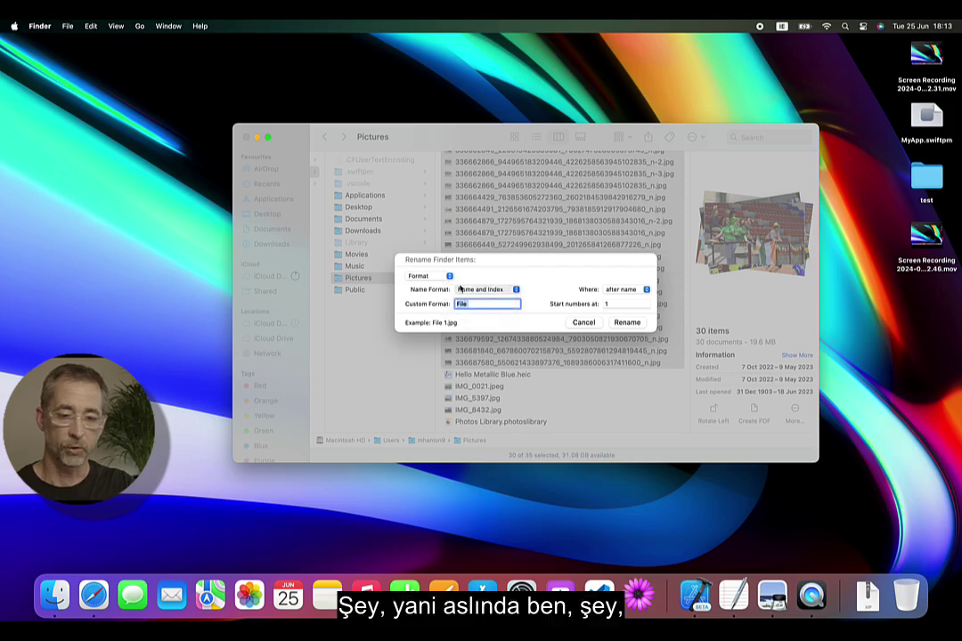
pyautogui.click(435, 276)
pyautogui.click(436, 255)
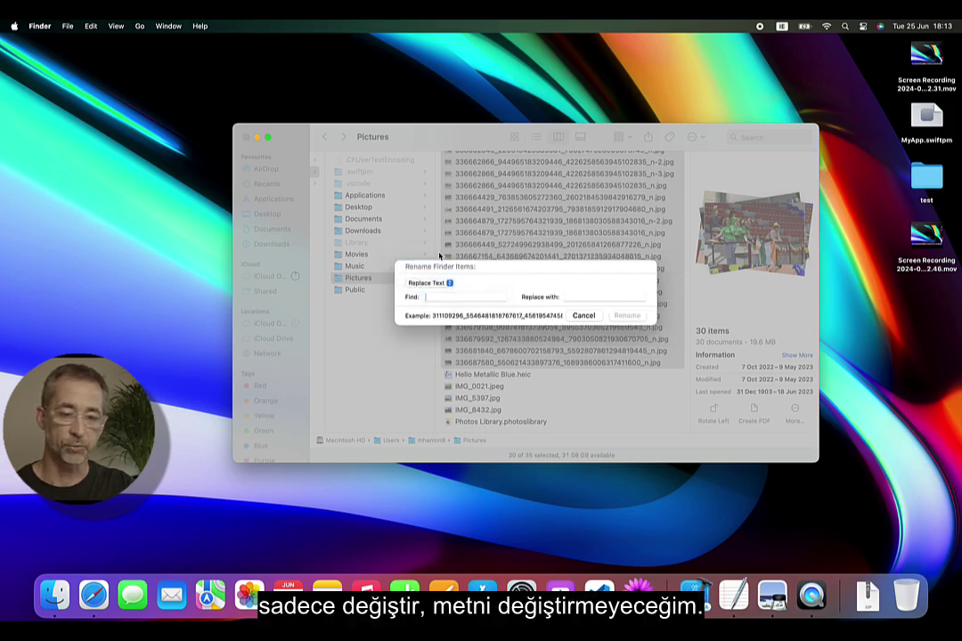
# Batch rename the selected pictures by adding the text "-volleyballpics" after each name
pyautogui.click(438, 283)
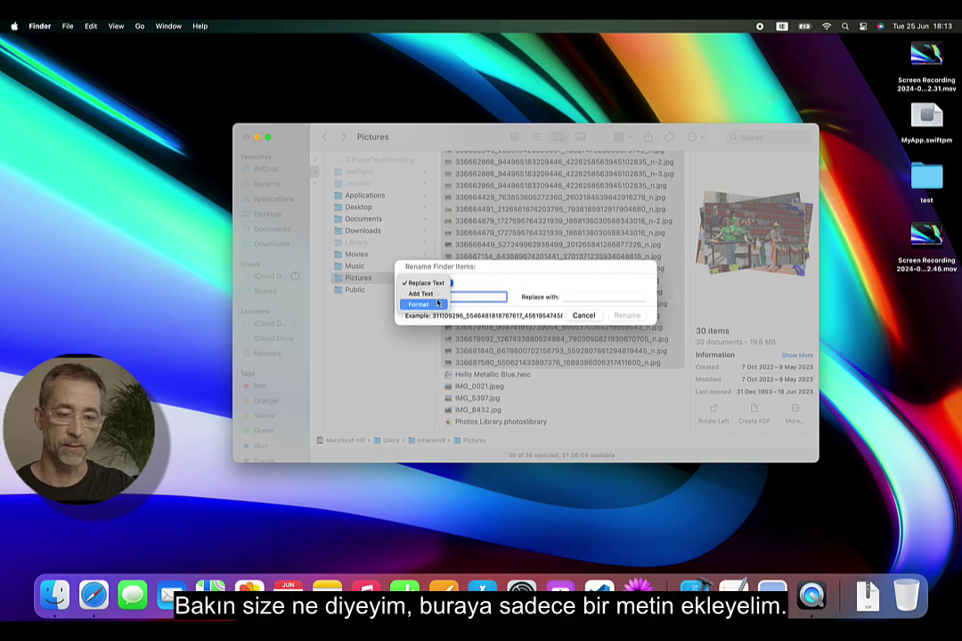
pyautogui.click(440, 294)
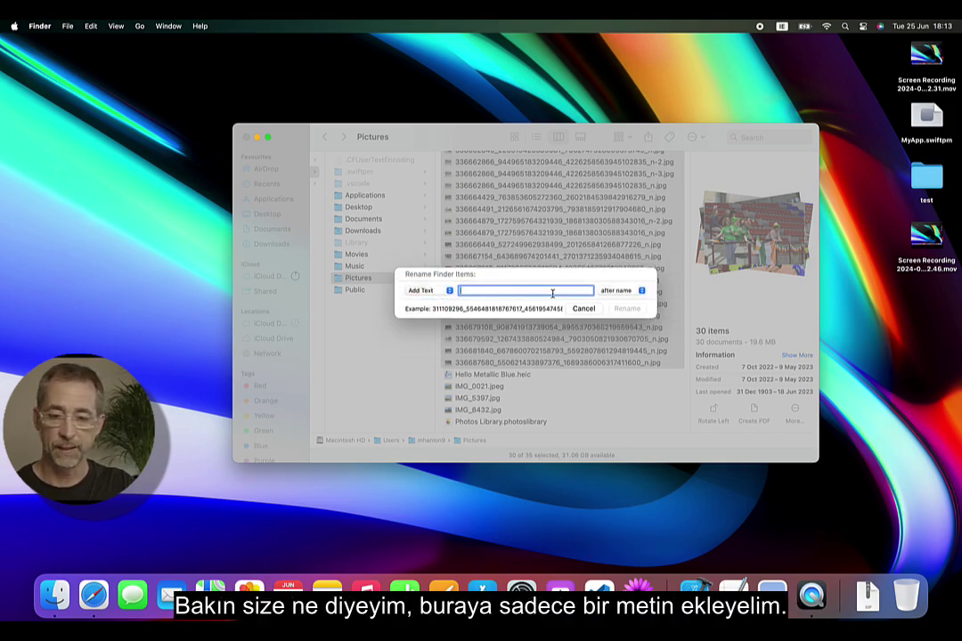
pyautogui.write('-')
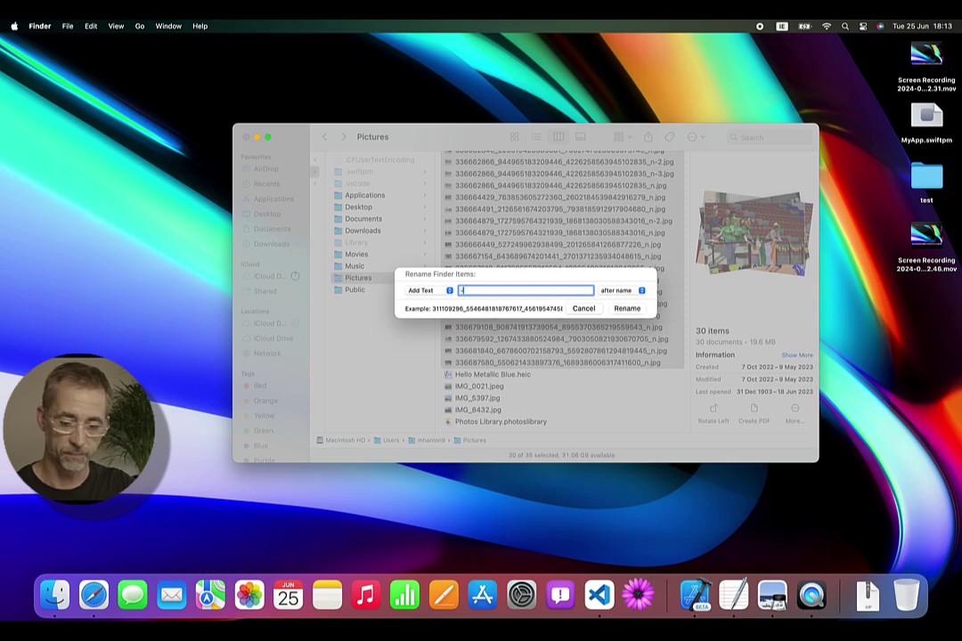
pyautogui.write('volleyballp')
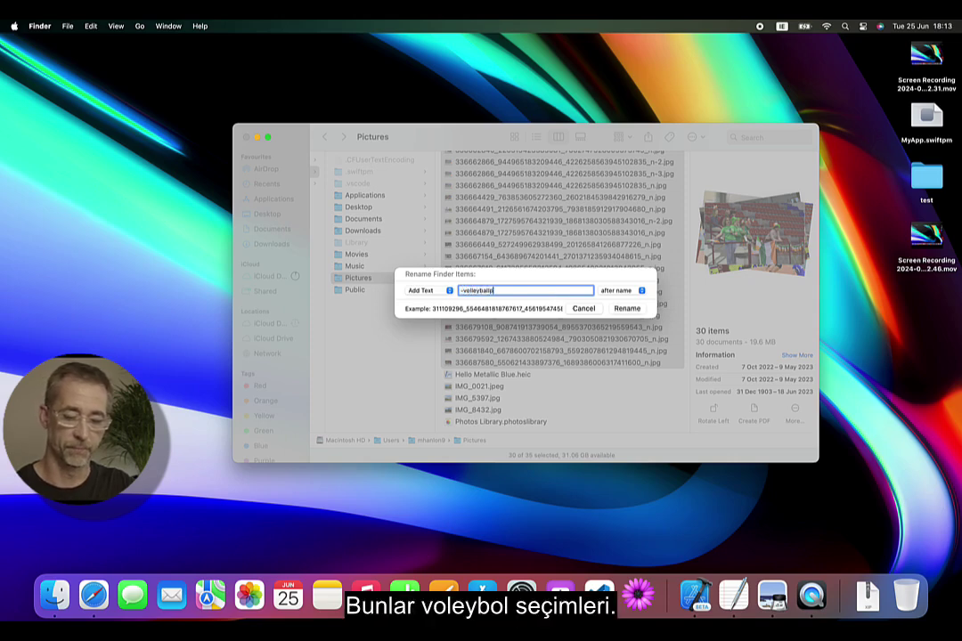
pyautogui.write('ics')
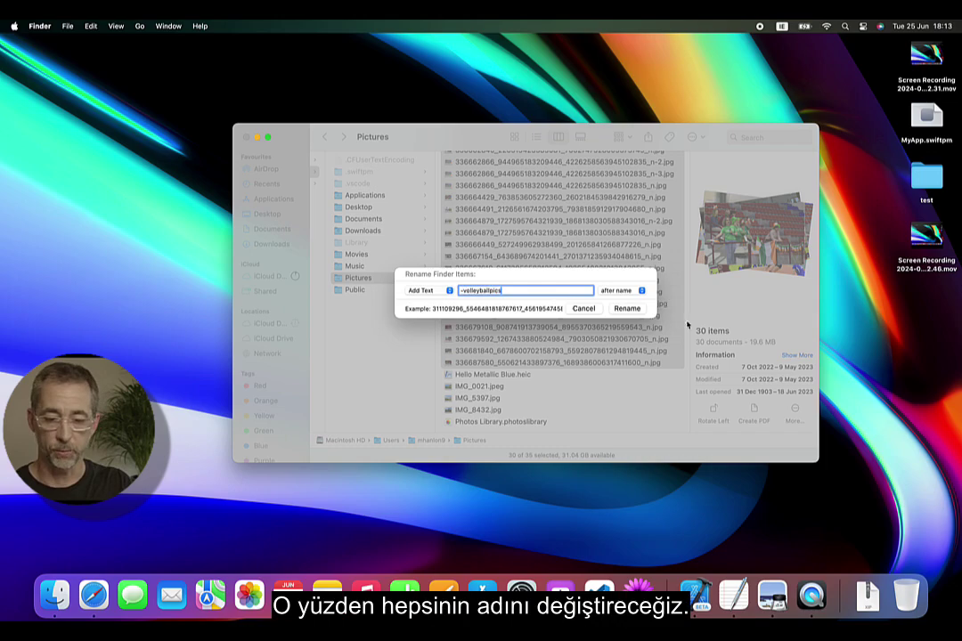
pyautogui.click(630, 308)
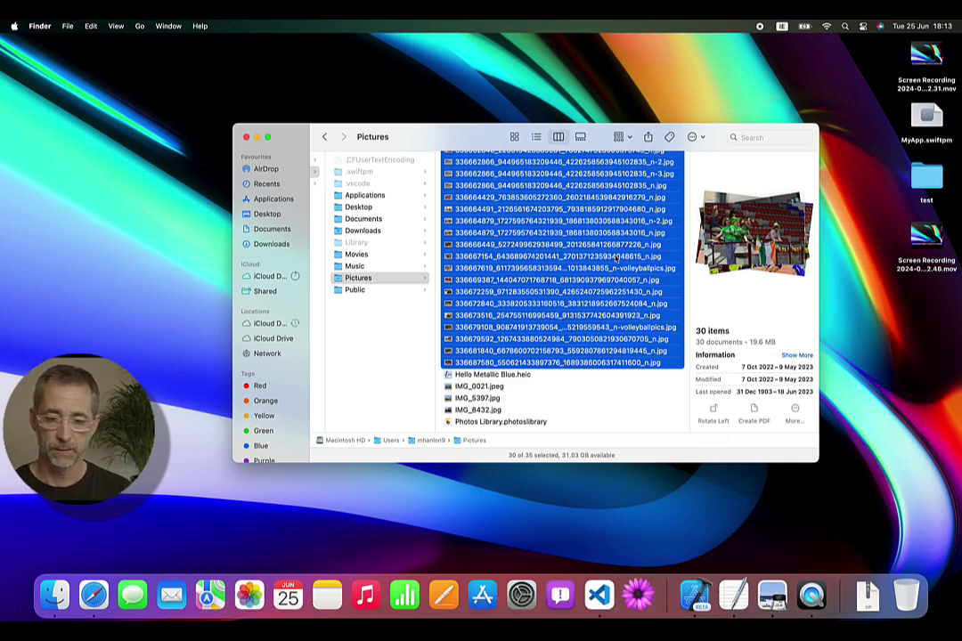
# Compress all the selected volleyball pictures into one zip archive
pyautogui.scroll(5, 616, 258)
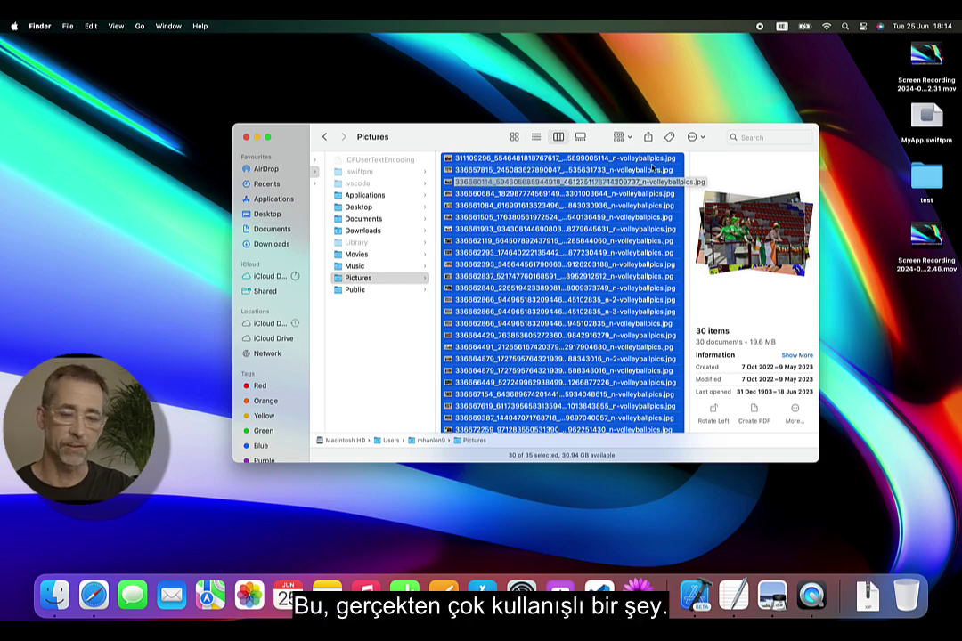
pyautogui.rightClick(606, 169)
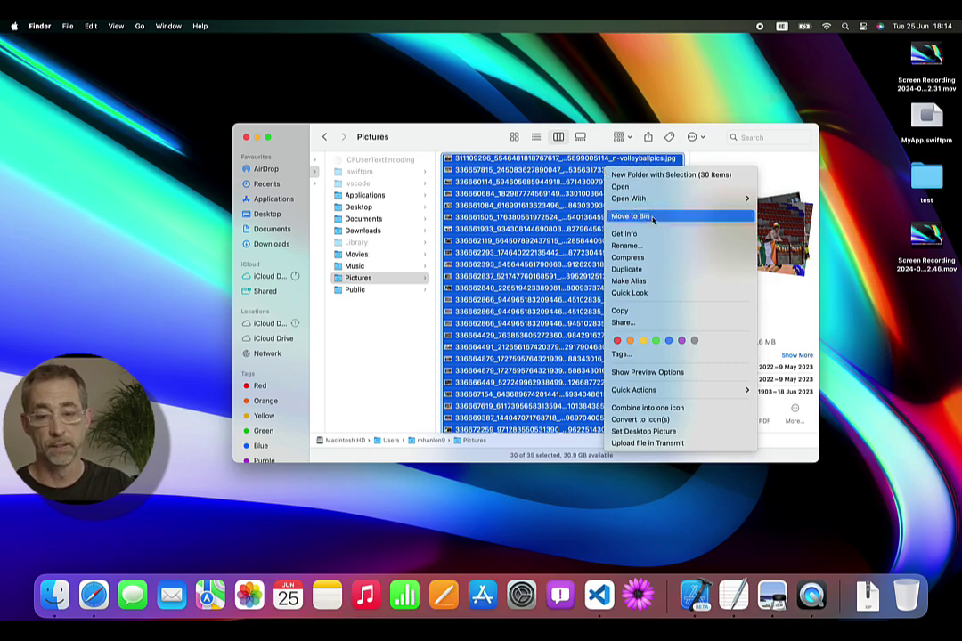
pyautogui.click(651, 259)
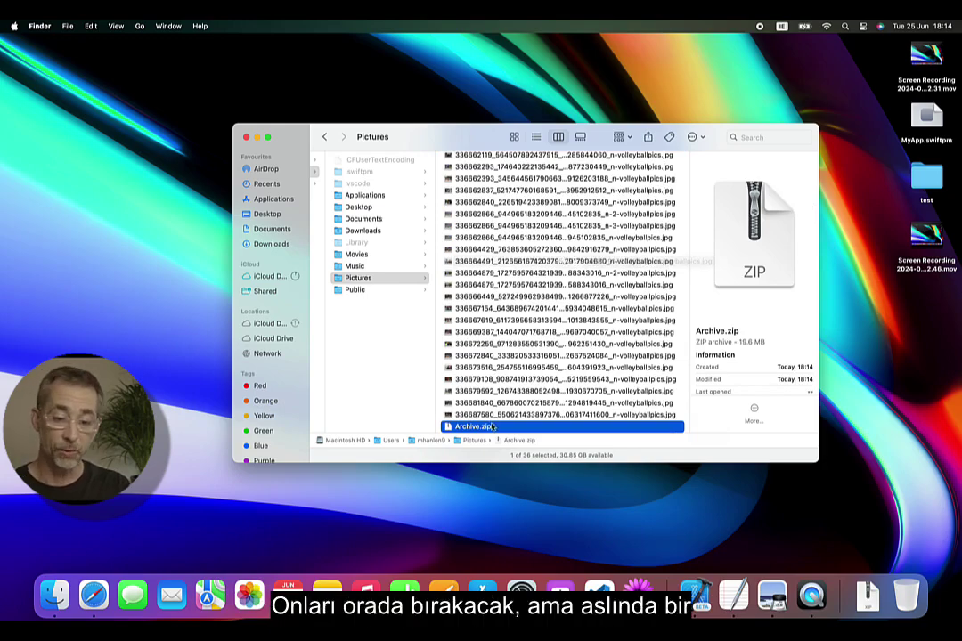
# Rename the new zip archive in Pictures to MyPics.zip
pyautogui.scroll(-2, 480, 402)
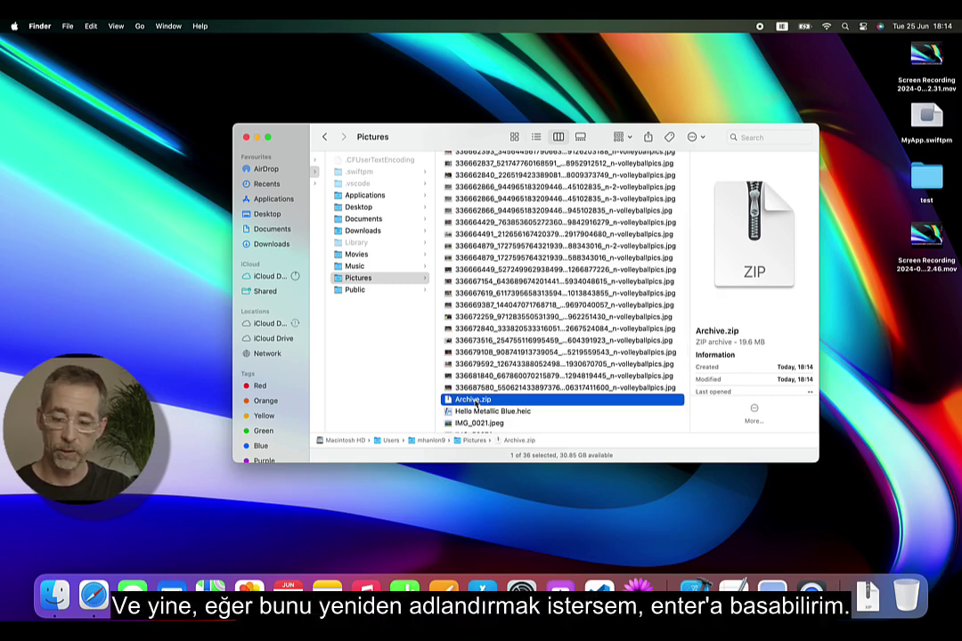
pyautogui.press('Return')
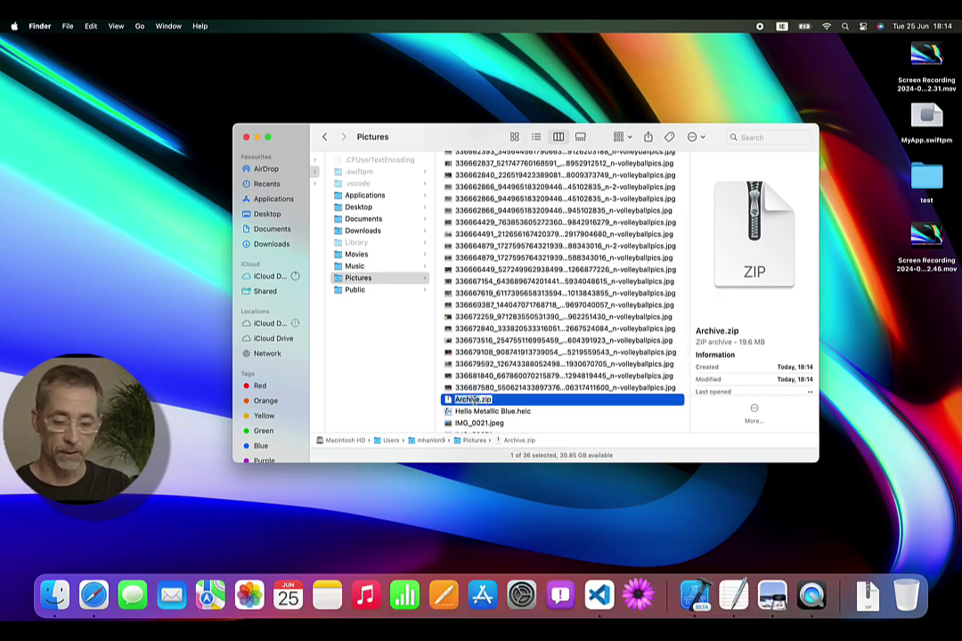
pyautogui.write('MyPics')
pyautogui.press('Return')
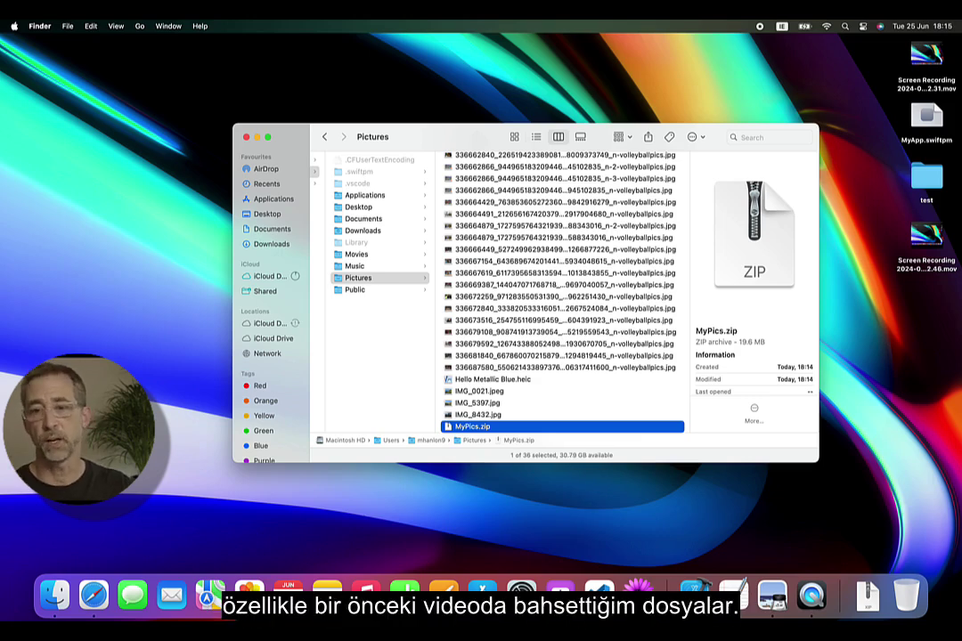
# Show the package contents of MyApp.swiftpm on the desktop and examine its .swiftpm folder and Swift source files
pyautogui.rightClick(924, 124)
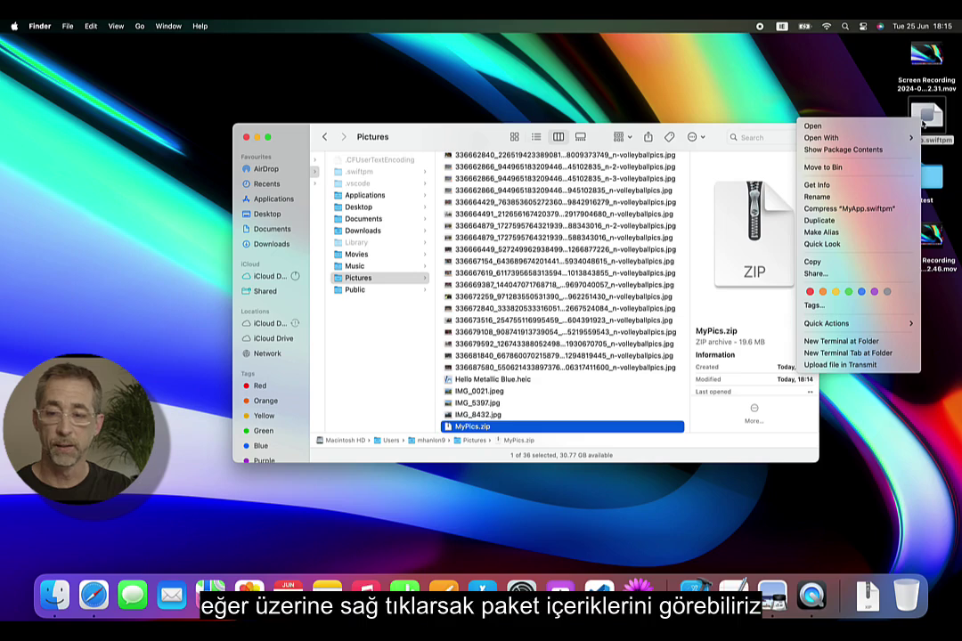
pyautogui.click(871, 149)
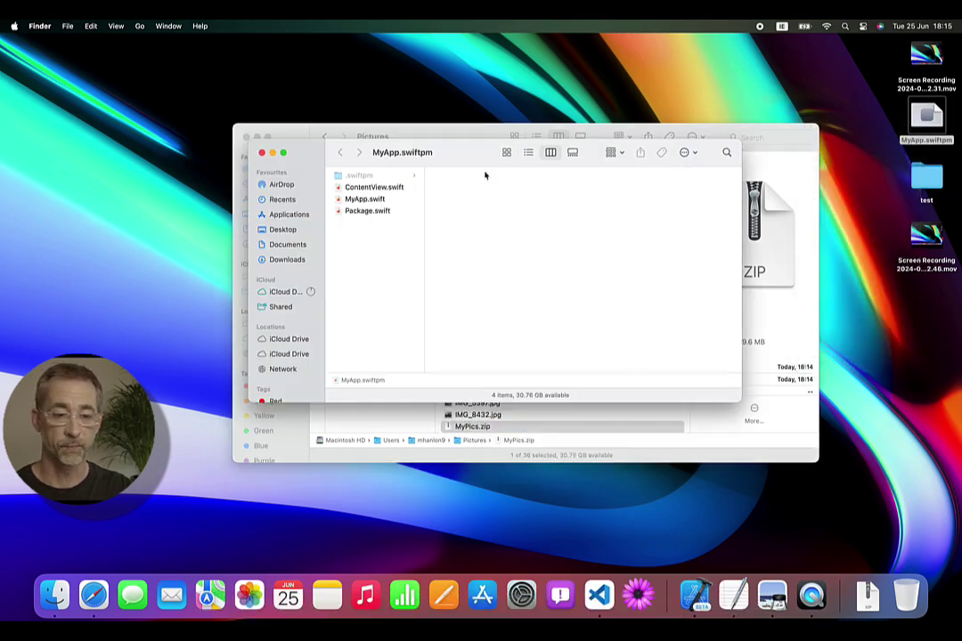
pyautogui.click(409, 189)
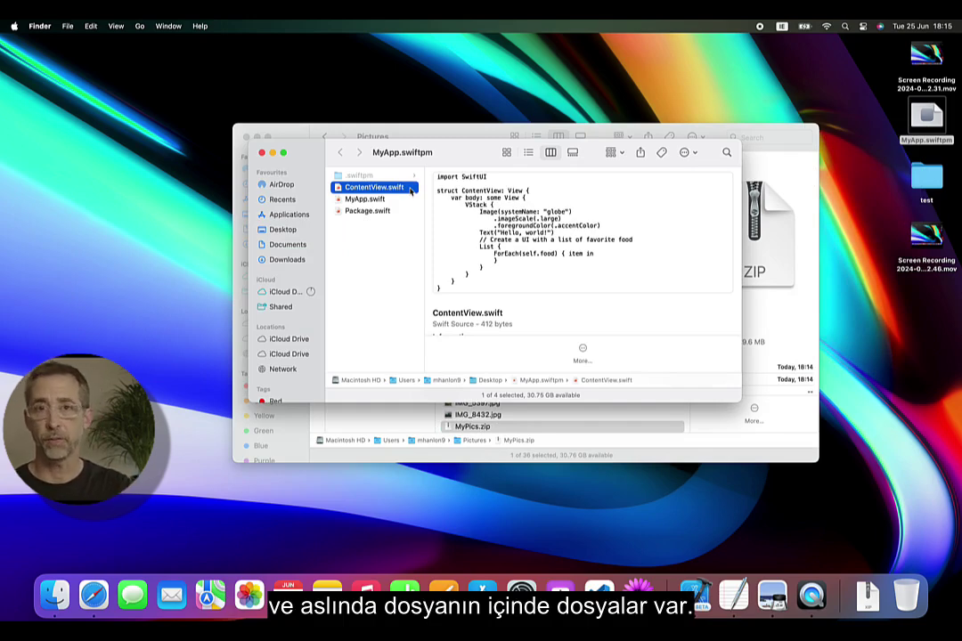
pyautogui.press('Up')
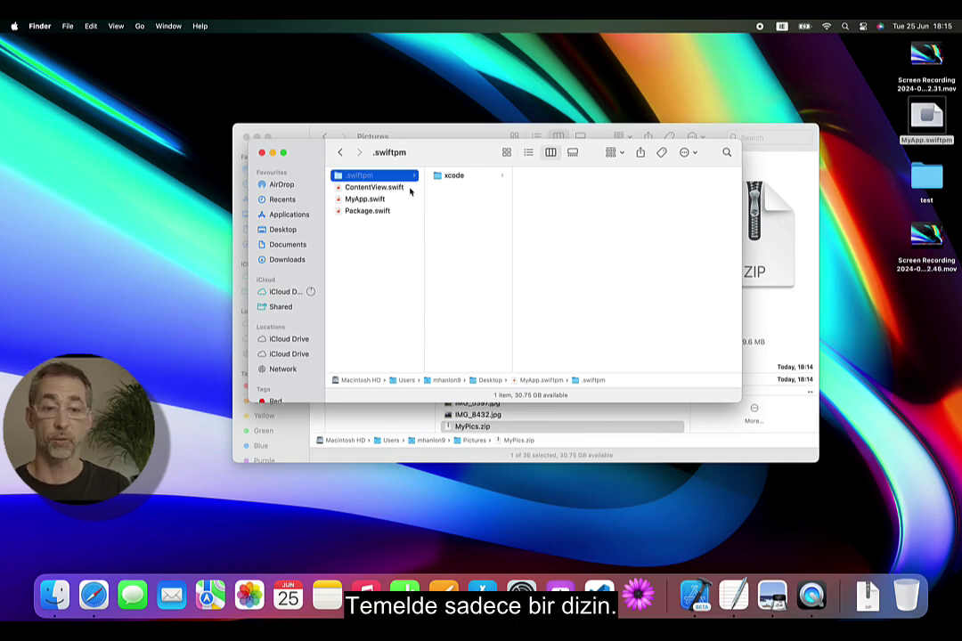
pyautogui.press('Right')
pyautogui.press('Left')
pyautogui.press('Down')
pyautogui.press('Down')
pyautogui.press('Down')
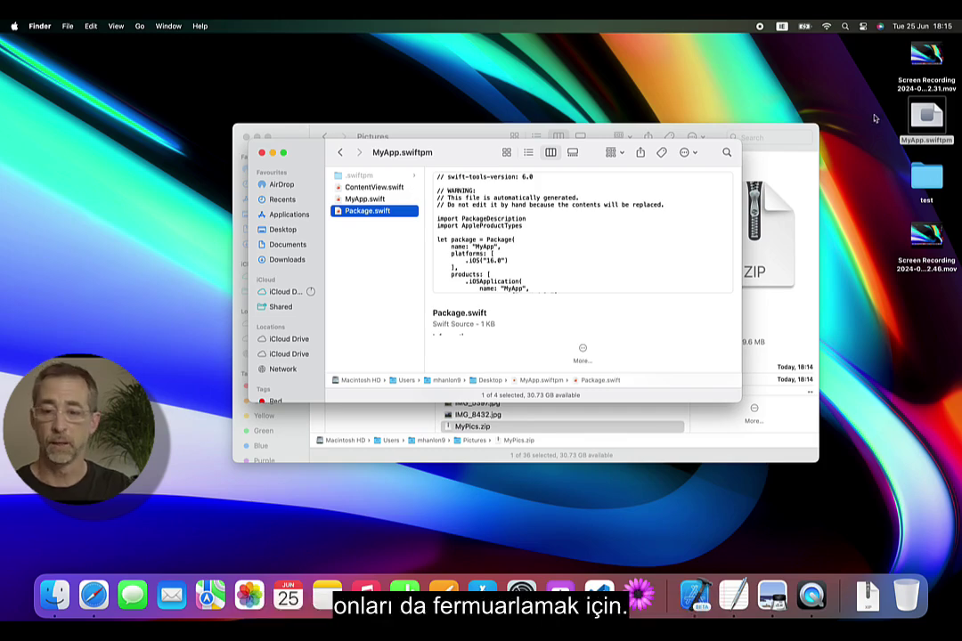
# Compress MyApp.swiftpm on the desktop, move the zip to a free spot beside it, and close the package contents window
pyautogui.rightClick(919, 116)
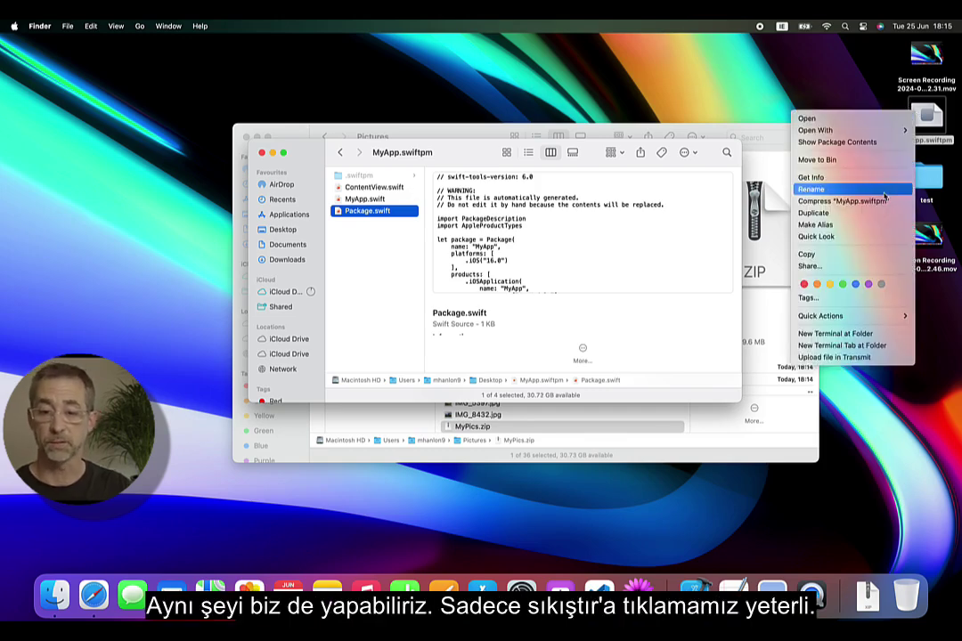
pyautogui.click(846, 201)
pyautogui.moveTo(942, 125); pyautogui.dragTo(814, 99)
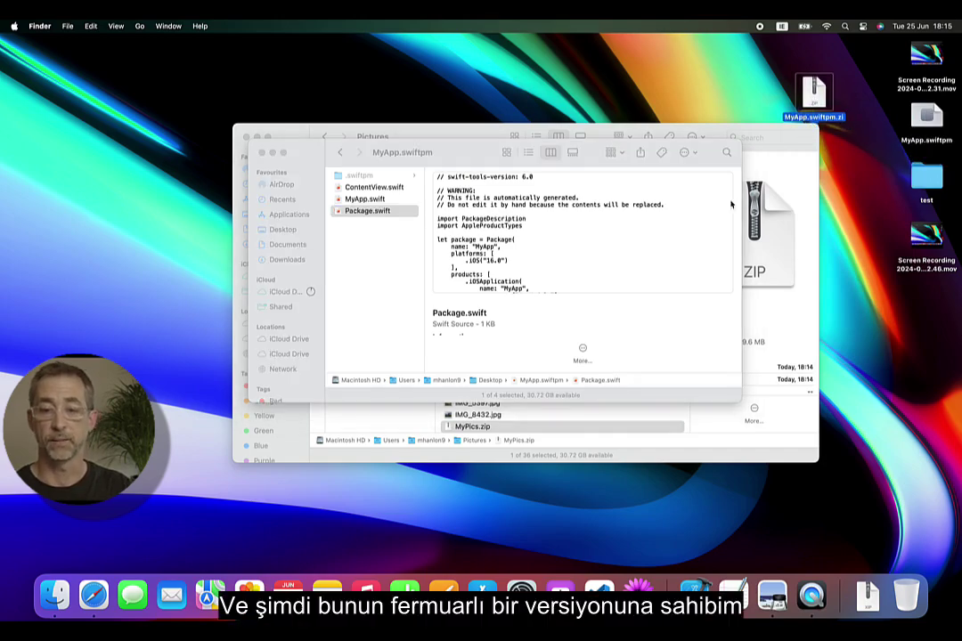
pyautogui.click(261, 153)
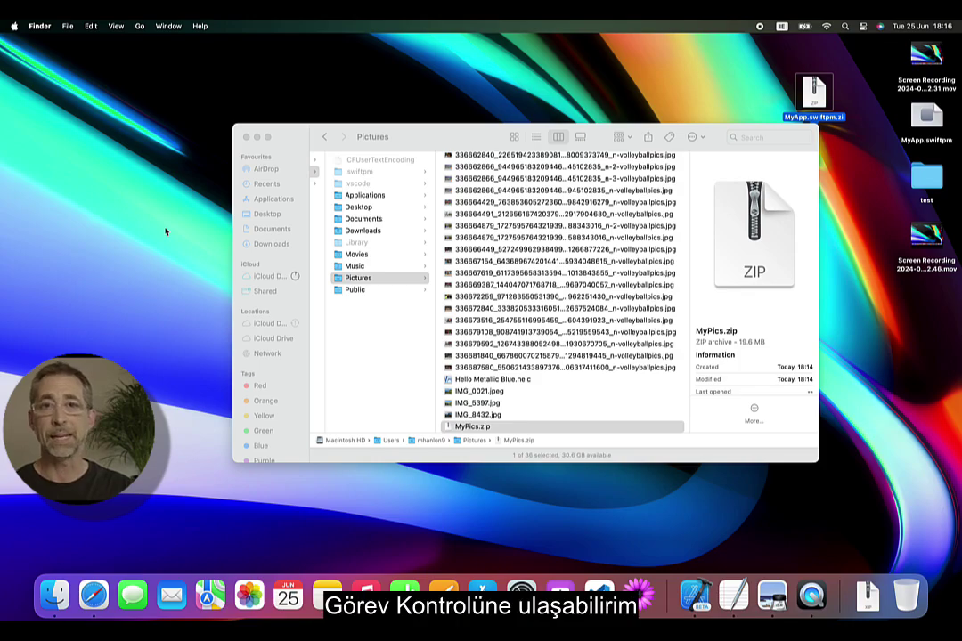
# Add a second desktop in Mission Control, switch to Desktop 2, and leave the window overview
pyautogui.hotkey('ctrl', 'Up')
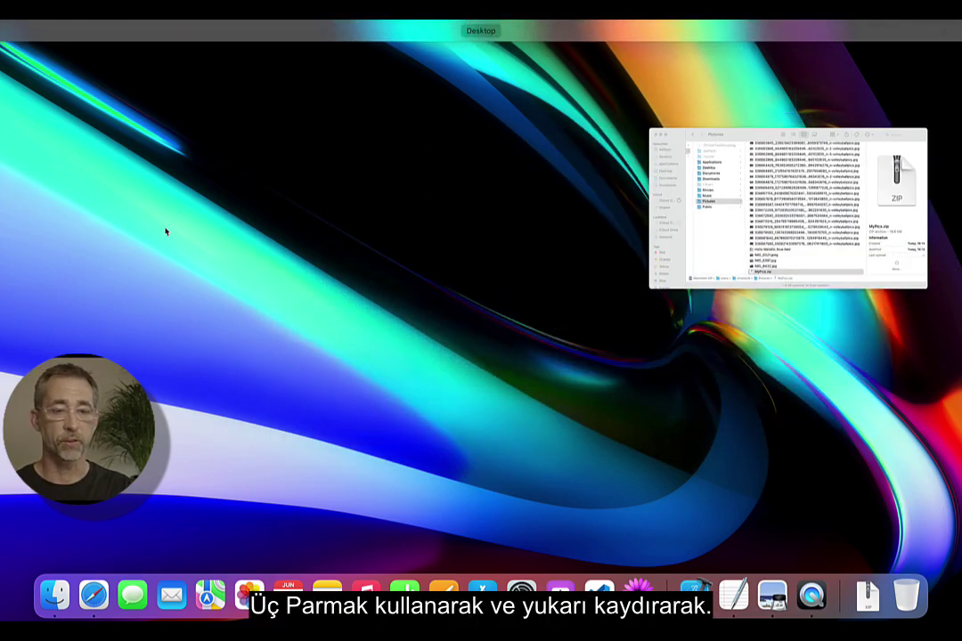
pyautogui.moveTo(477, 30)
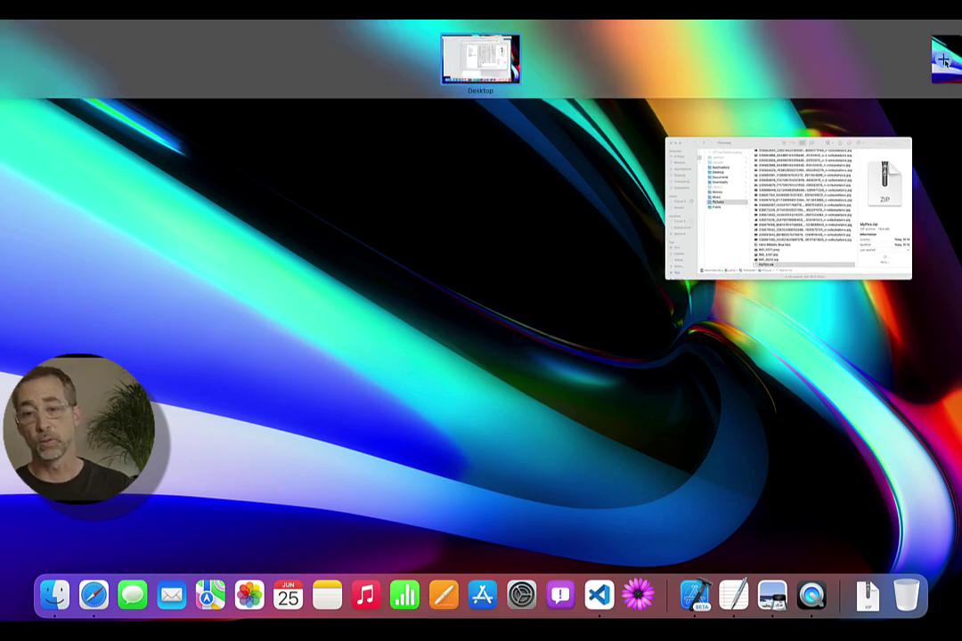
pyautogui.click(946, 62)
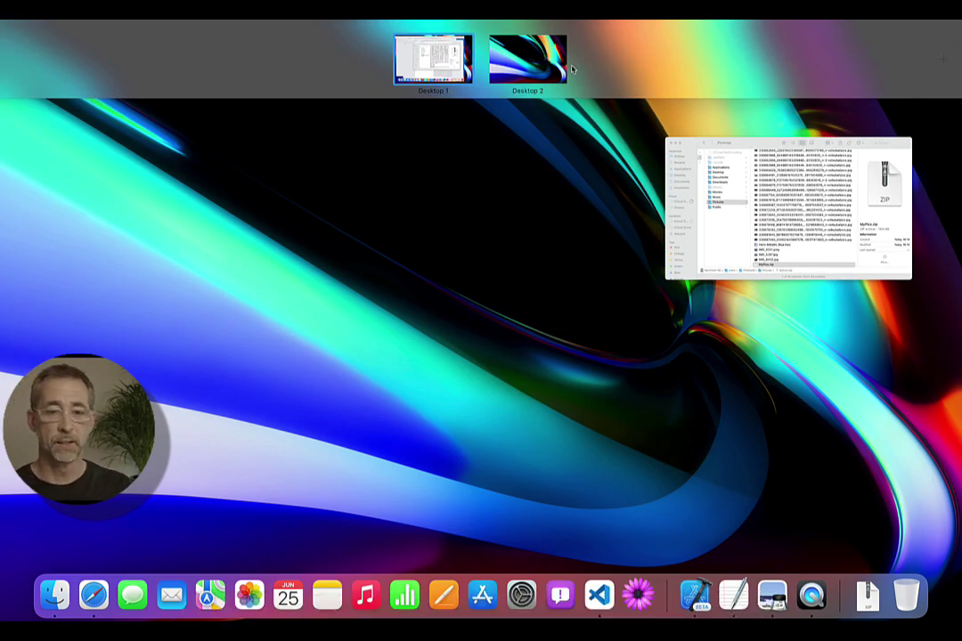
pyautogui.moveTo(531, 61)
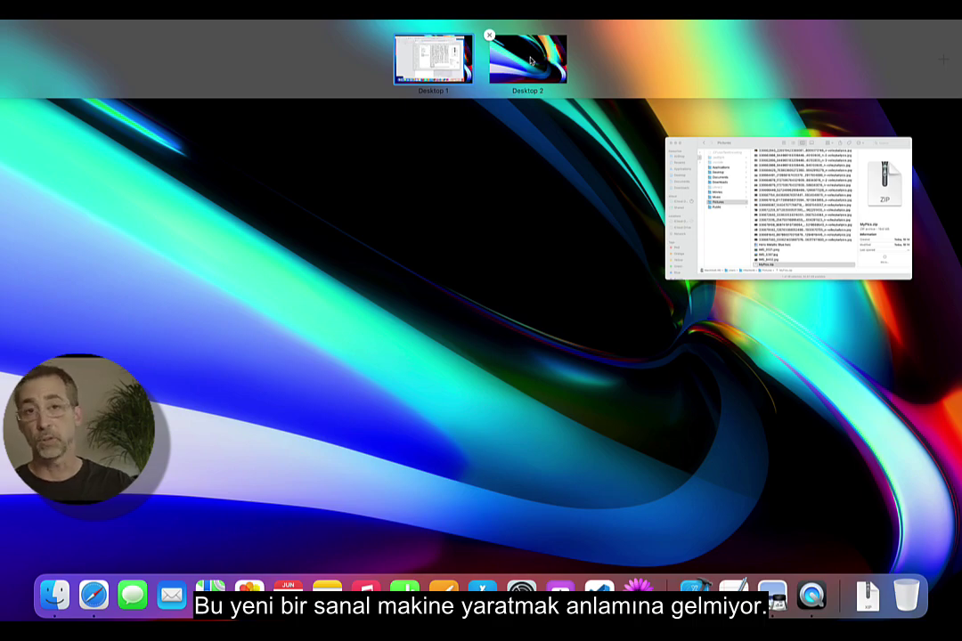
pyautogui.click(531, 60)
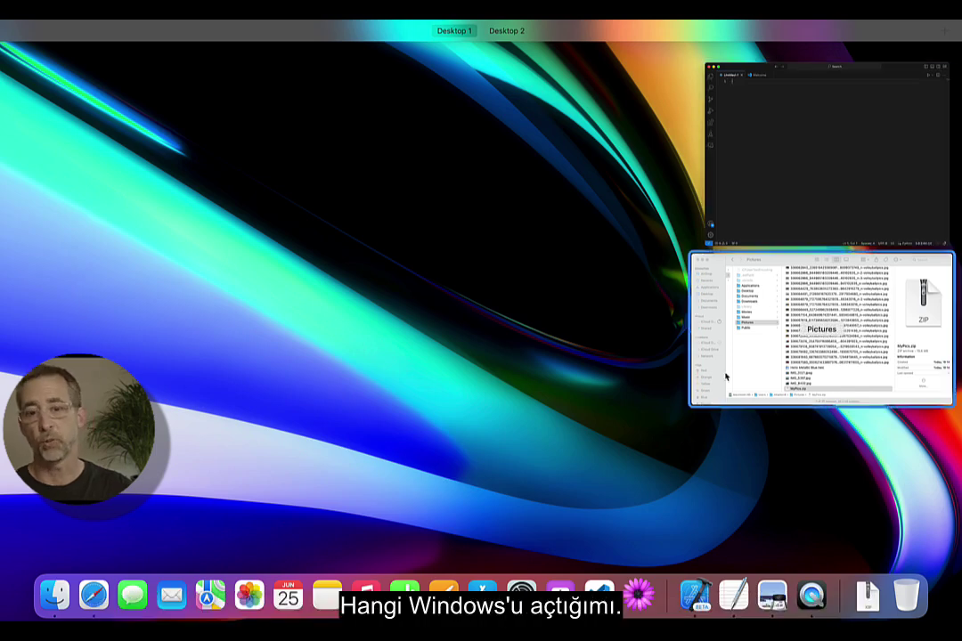
pyautogui.click(492, 399)
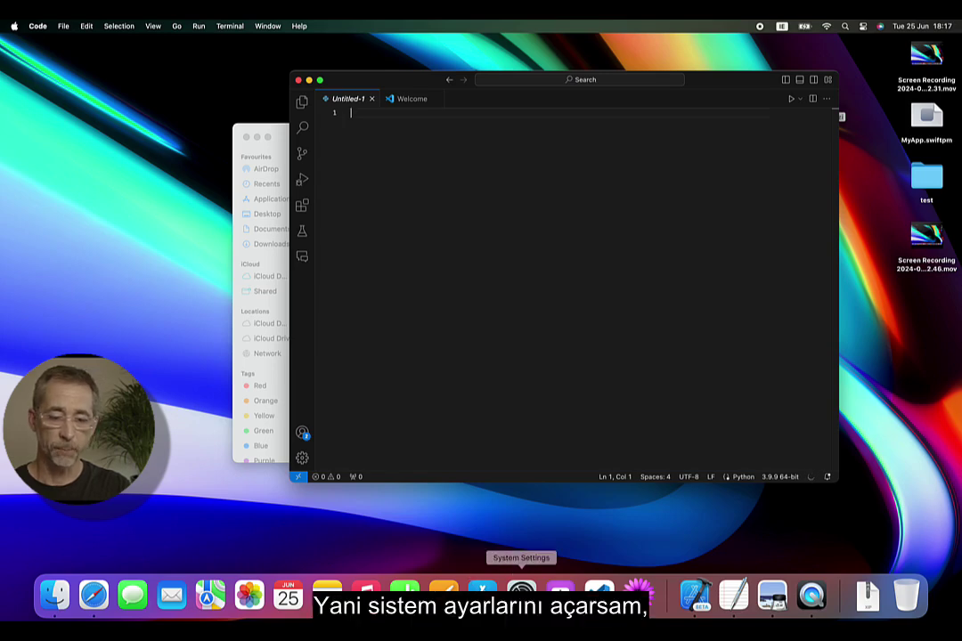
# Open System Settings, hide all other apps, and move the settings window to the middle of the desktop
pyautogui.click(521, 597)
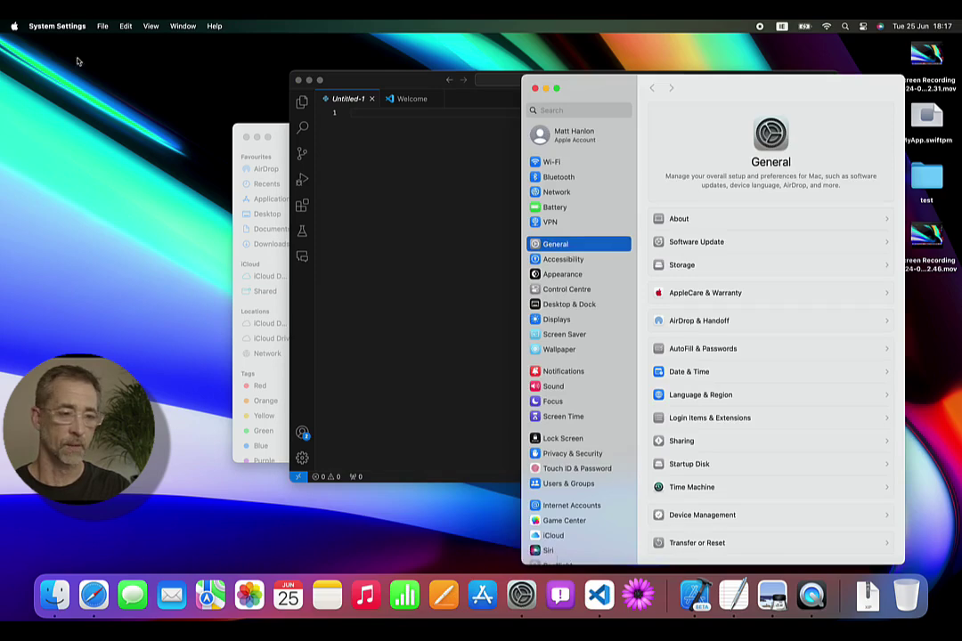
pyautogui.click(53, 25)
pyautogui.click(51, 87)
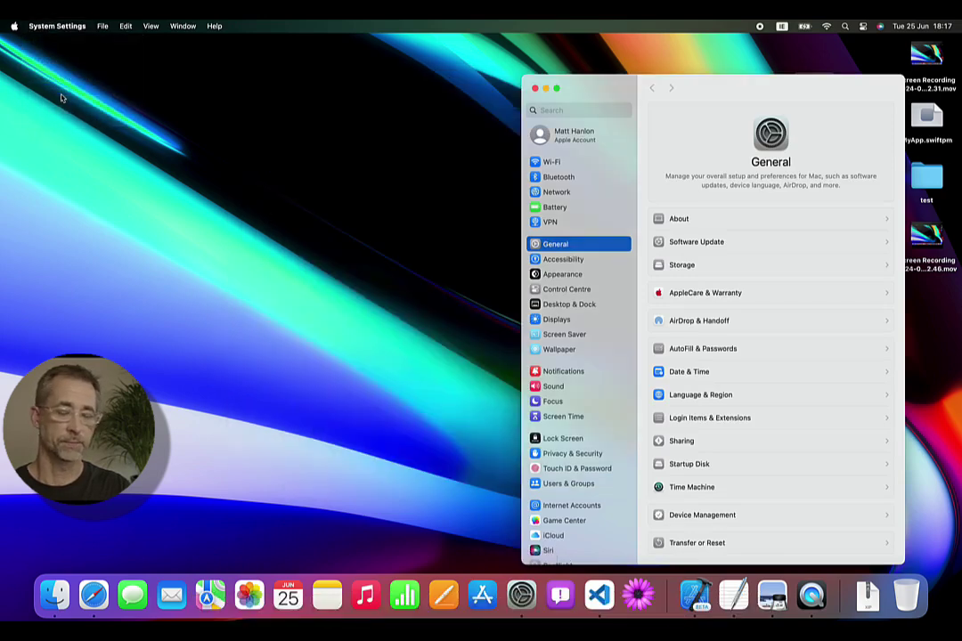
pyautogui.moveTo(679, 89); pyautogui.dragTo(486, 95)
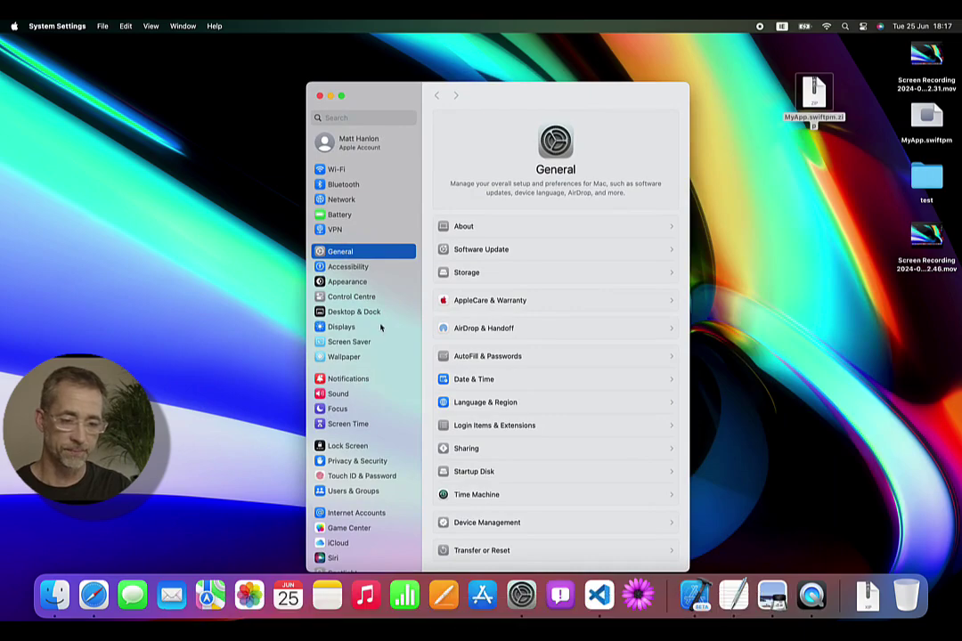
# Search System Settings for "stage", open the Stage Manager setting, and turn on Stage Manager
pyautogui.click(364, 123)
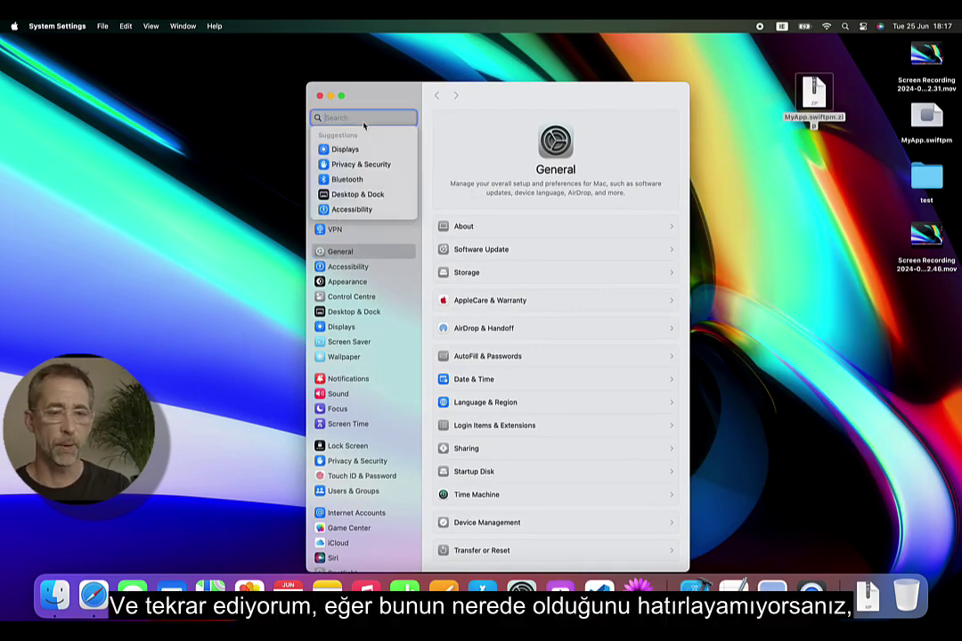
pyautogui.write('stage')
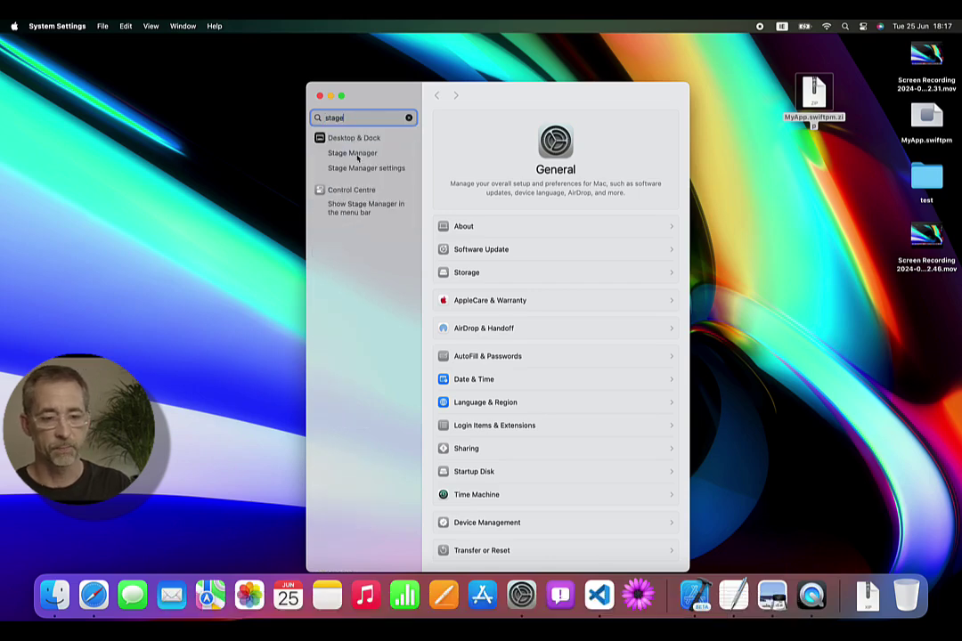
pyautogui.click(359, 155)
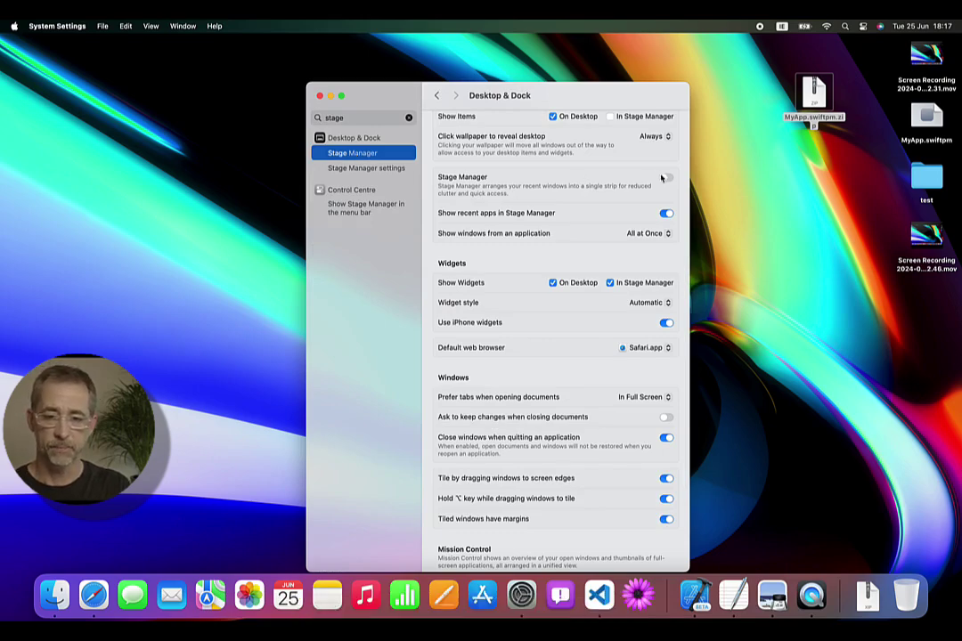
pyautogui.click(665, 179)
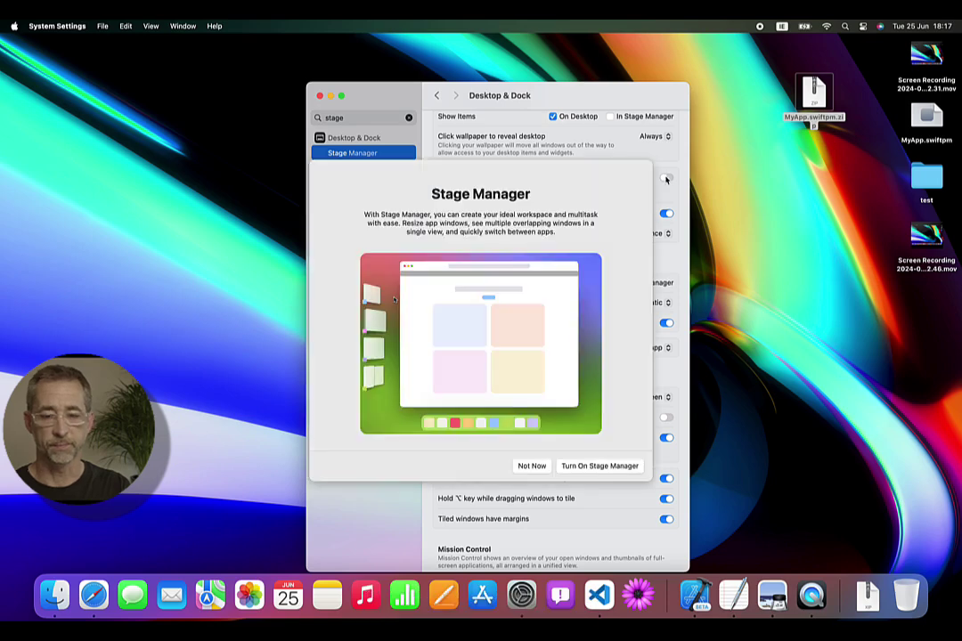
pyautogui.click(608, 465)
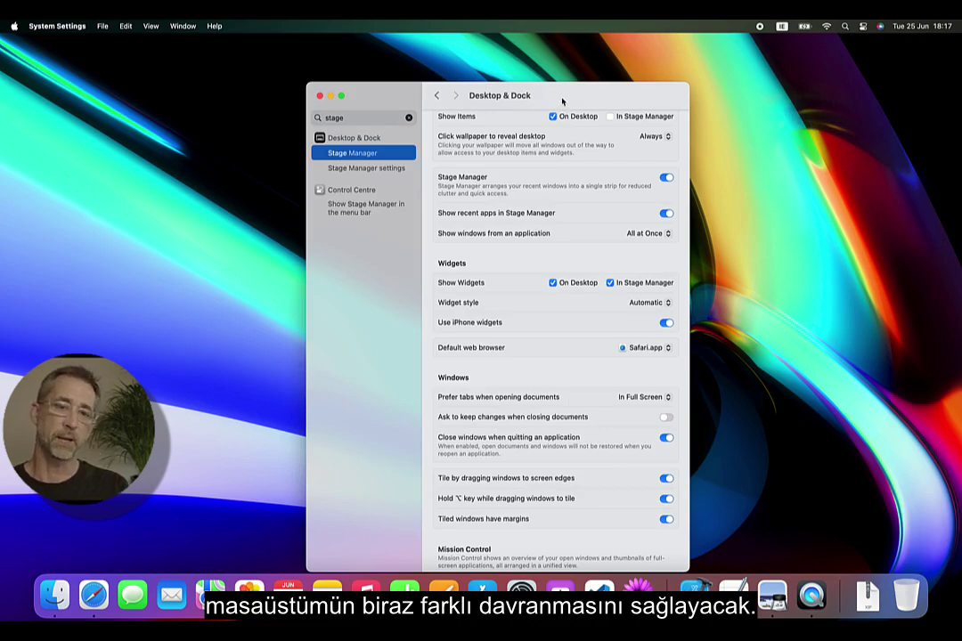
# Move the settings window aside and view the options for Show windows from an application, leaving All at Once selected
pyautogui.moveTo(562, 102); pyautogui.dragTo(389, 65)
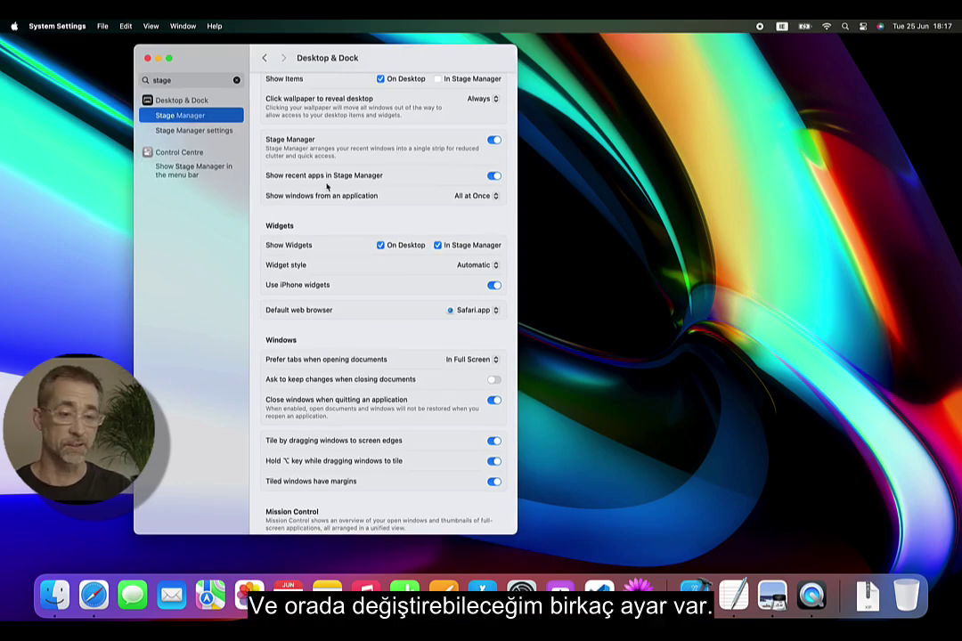
pyautogui.click(466, 198)
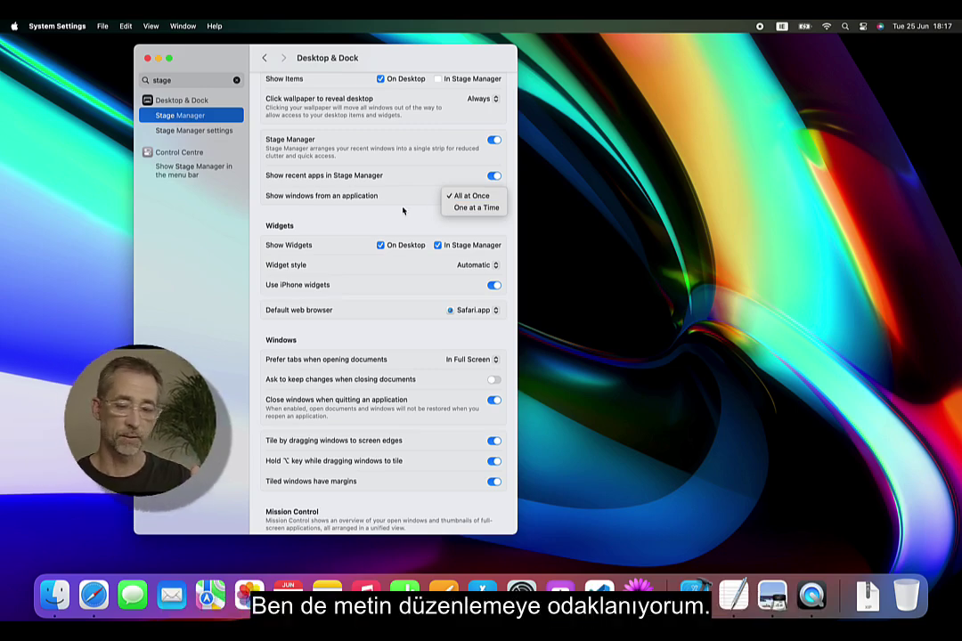
pyautogui.click(403, 211)
# Bring TextEdit, Preview, Xcode, VS Code, System Settings and TextMate to the front one after another while Stage Manager is on
pyautogui.click(732, 595)
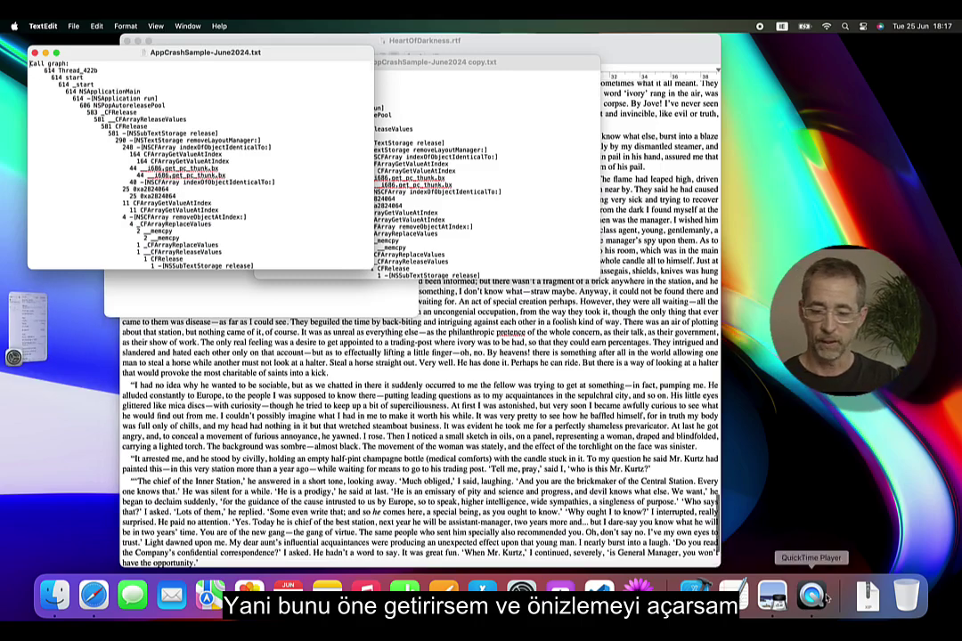
pyautogui.click(774, 599)
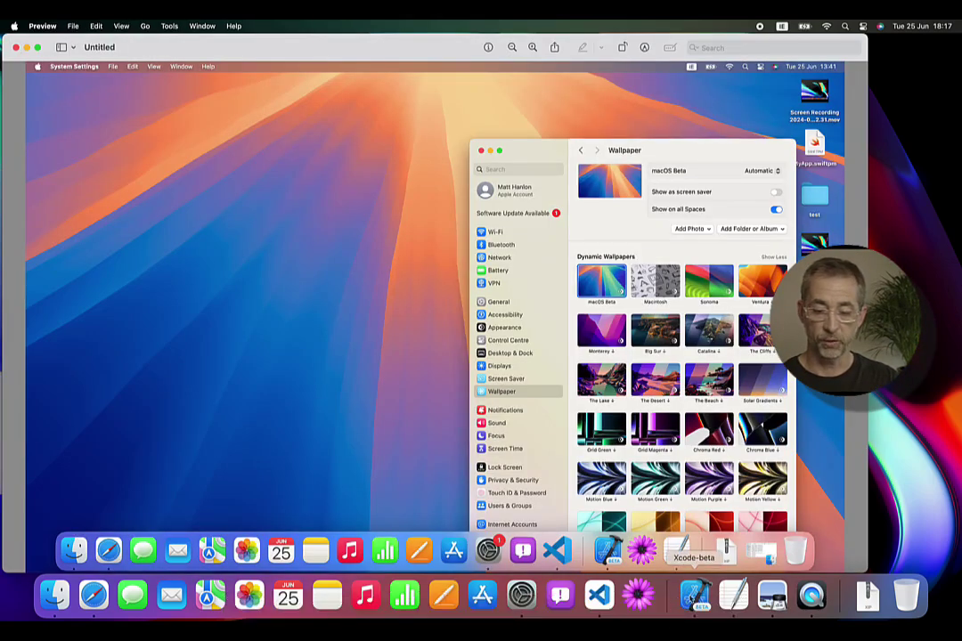
pyautogui.click(696, 597)
pyautogui.click(598, 595)
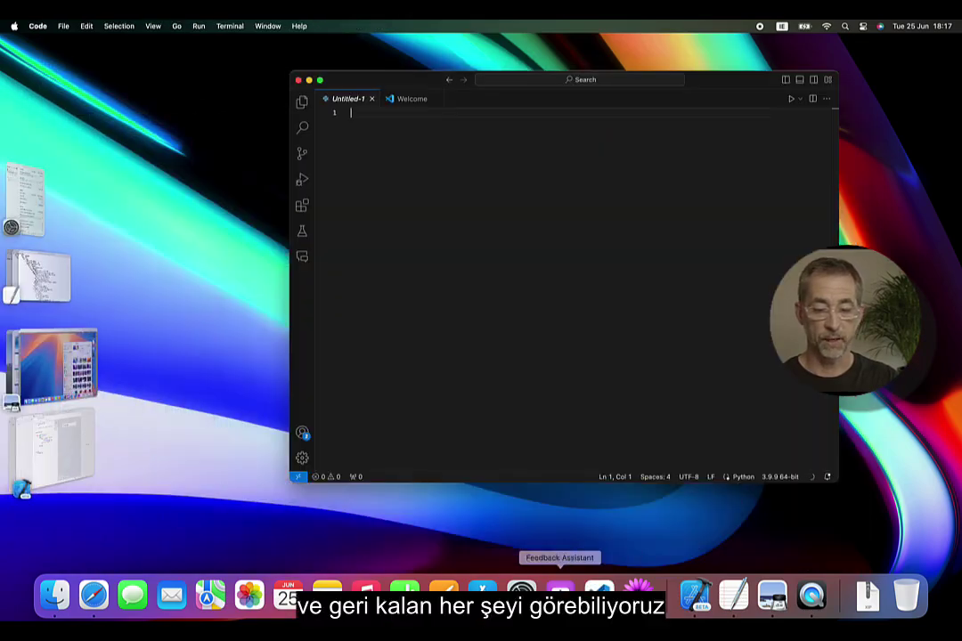
pyautogui.click(521, 594)
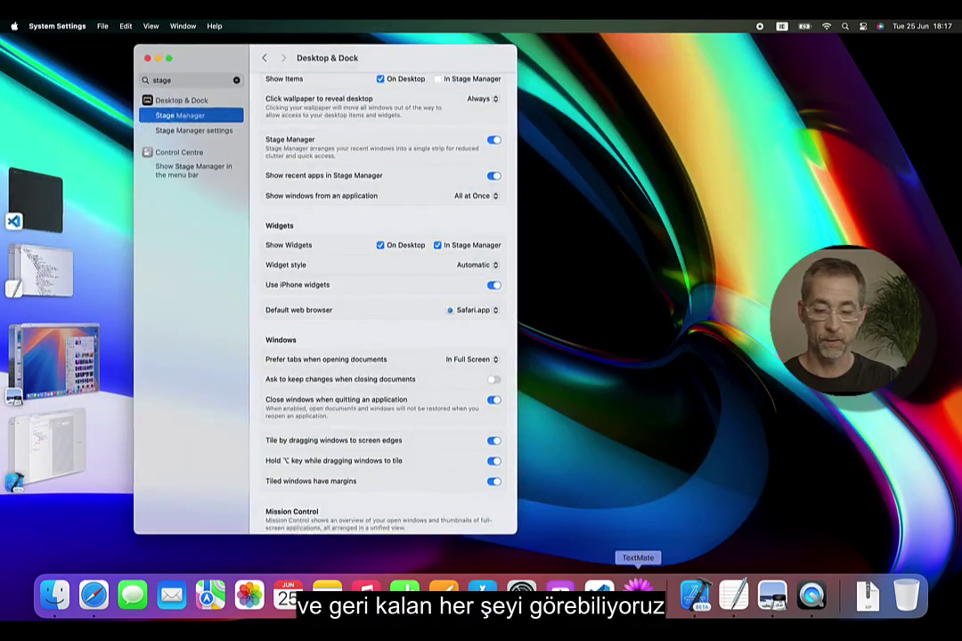
pyautogui.click(638, 593)
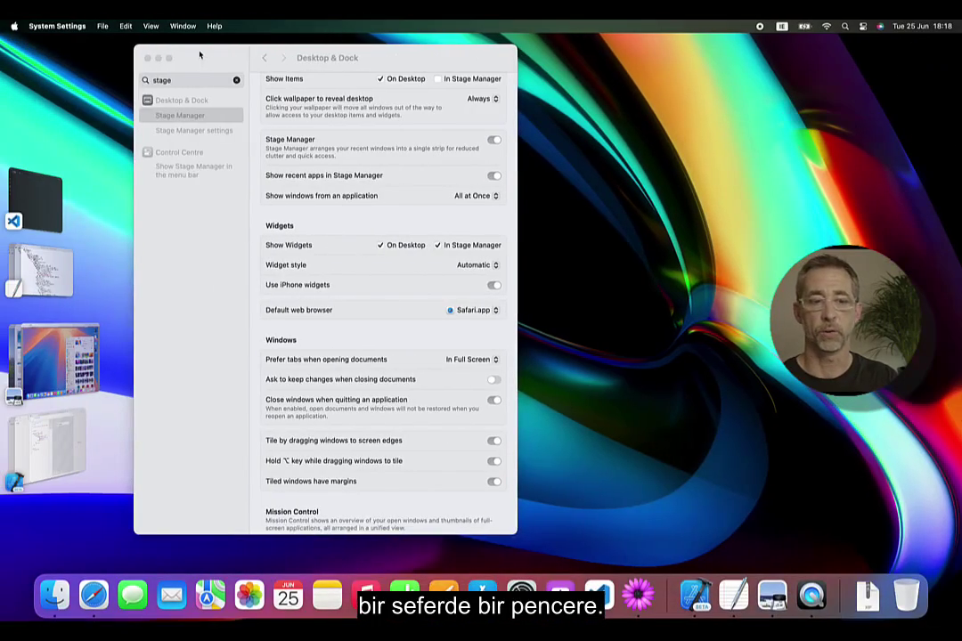
# Move the settings window toward the middle and use the Stage Manager strip to switch to TextEdit, VS Code, Xcode and back to System Settings
pyautogui.moveTo(224, 65); pyautogui.dragTo(423, 58)
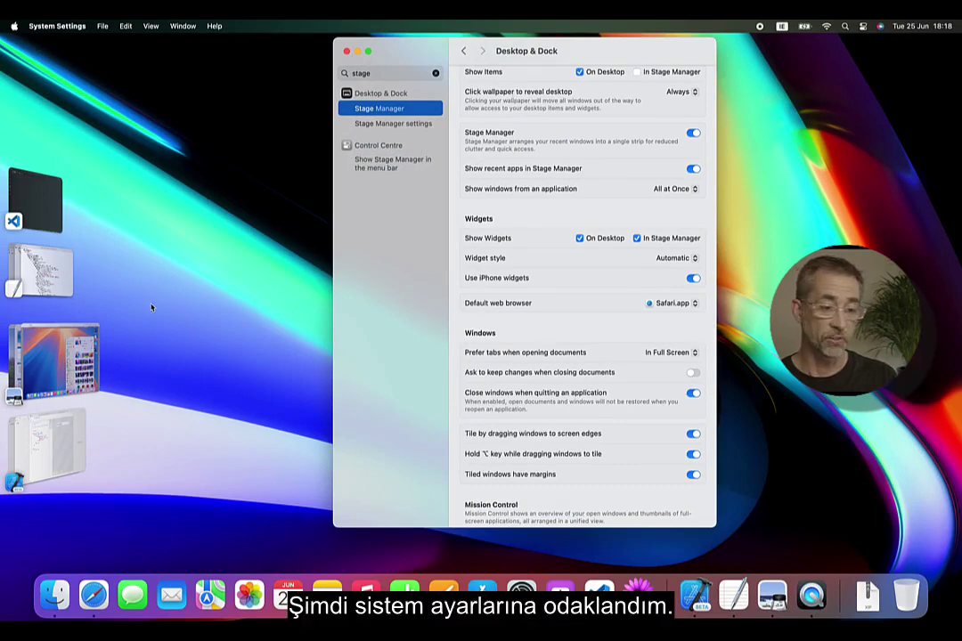
pyautogui.click(44, 280)
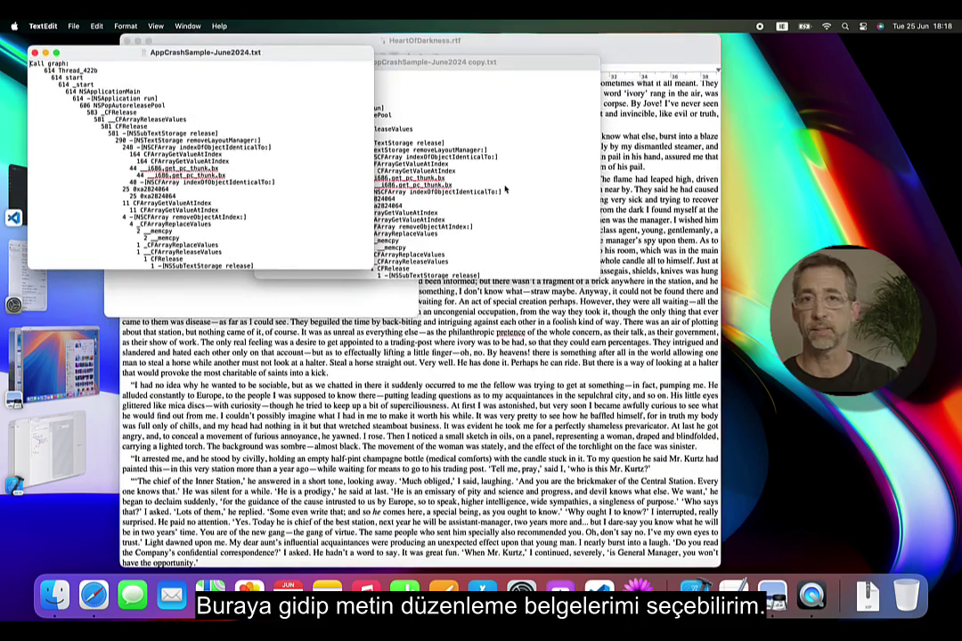
pyautogui.click(19, 191)
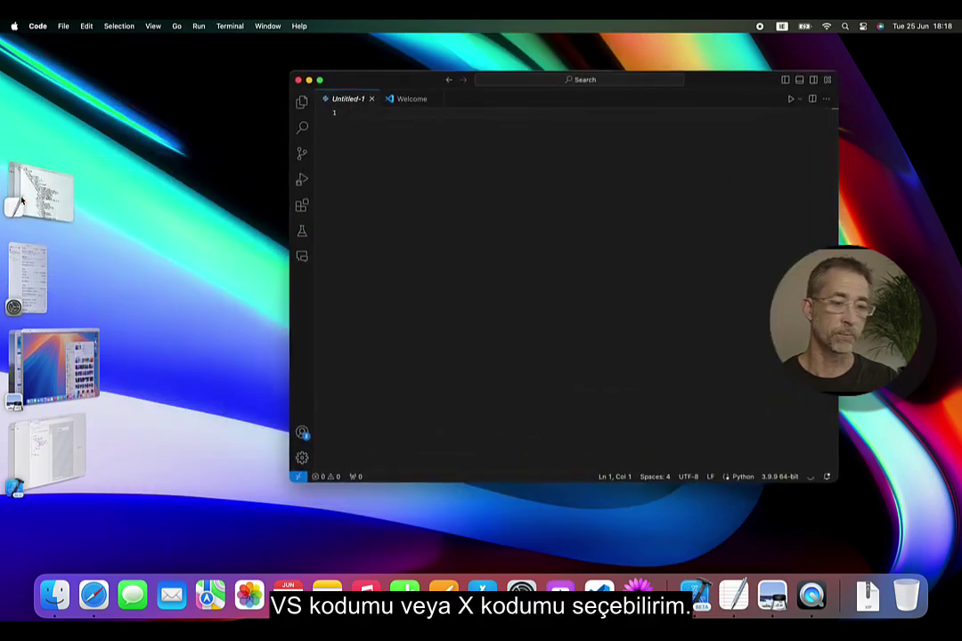
pyautogui.click(59, 443)
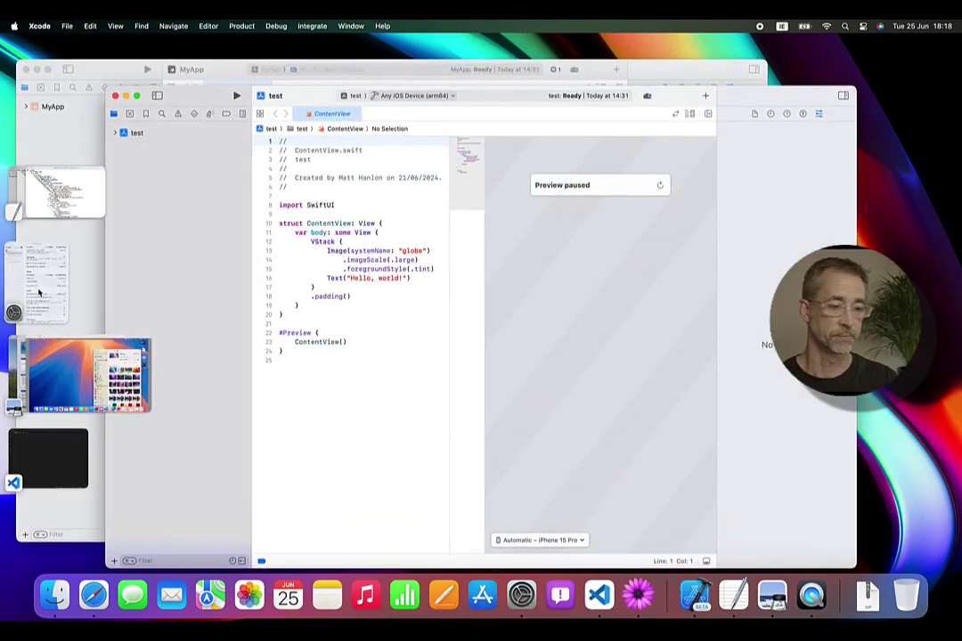
pyautogui.click(39, 292)
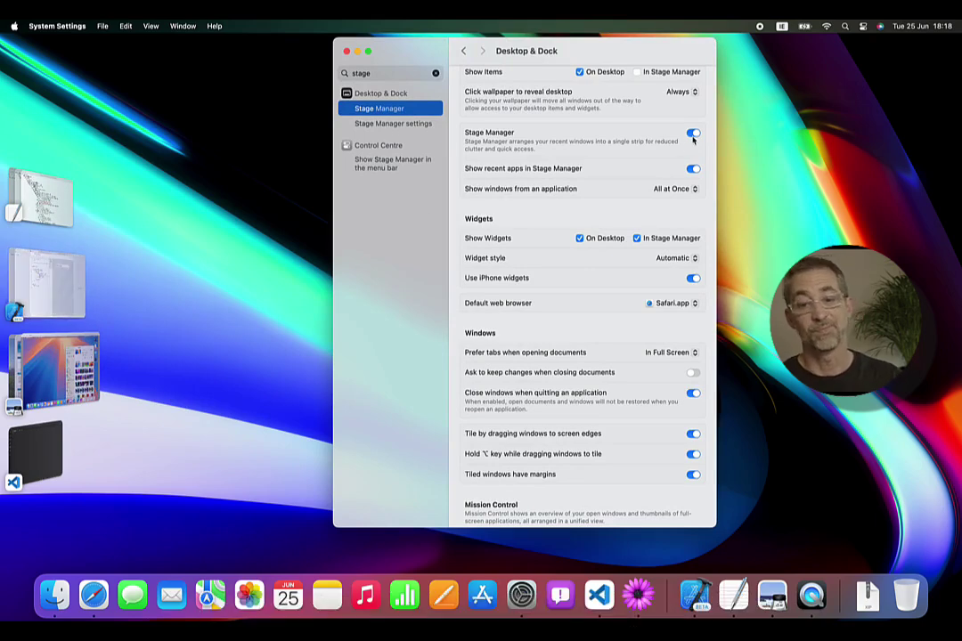
# Turn off Stage Manager and quit System Settings and Xcode
pyautogui.click(693, 134)
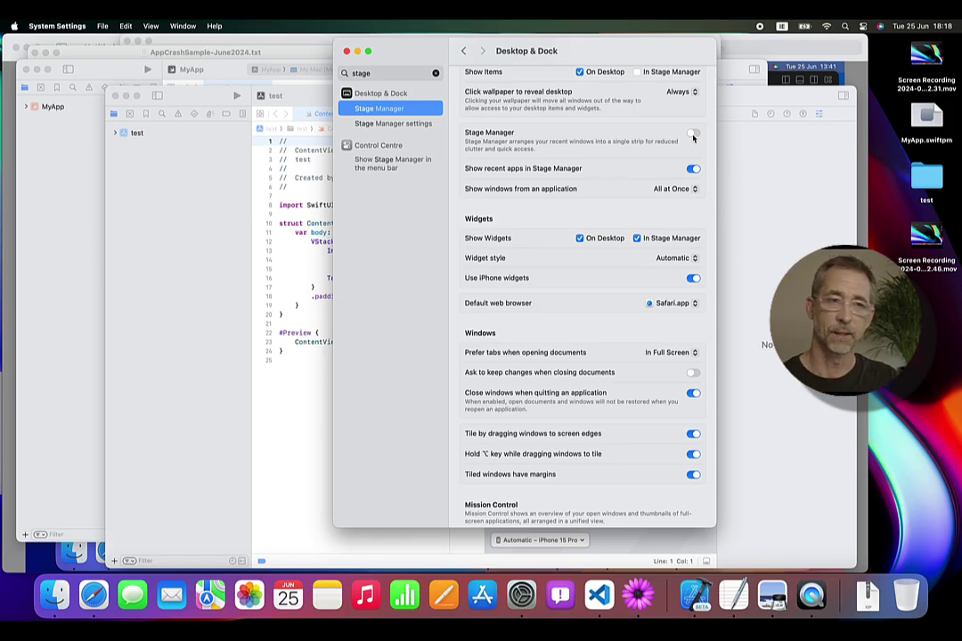
pyautogui.press('super+q')
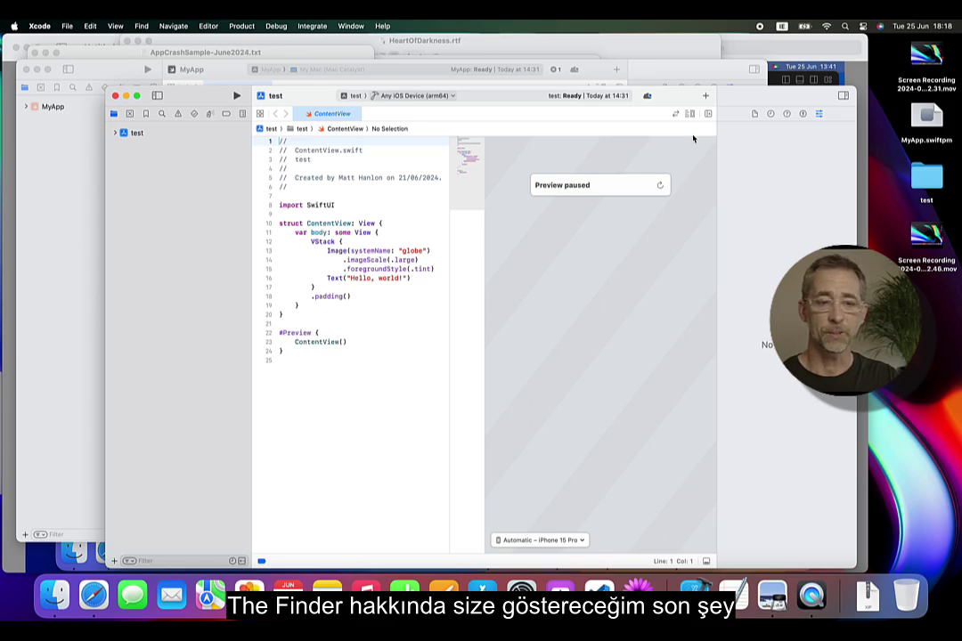
pyautogui.press('super+q')
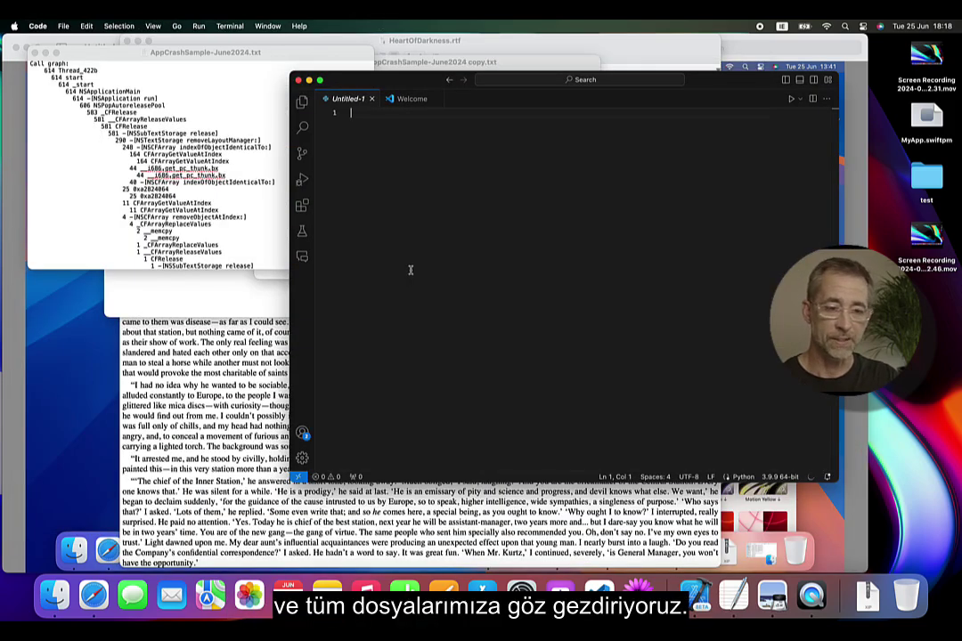
# Bring the AppCrashSample-June2024.txt window forward, and open AirDrop in Finder with its discovery options shown
pyautogui.click(204, 185)
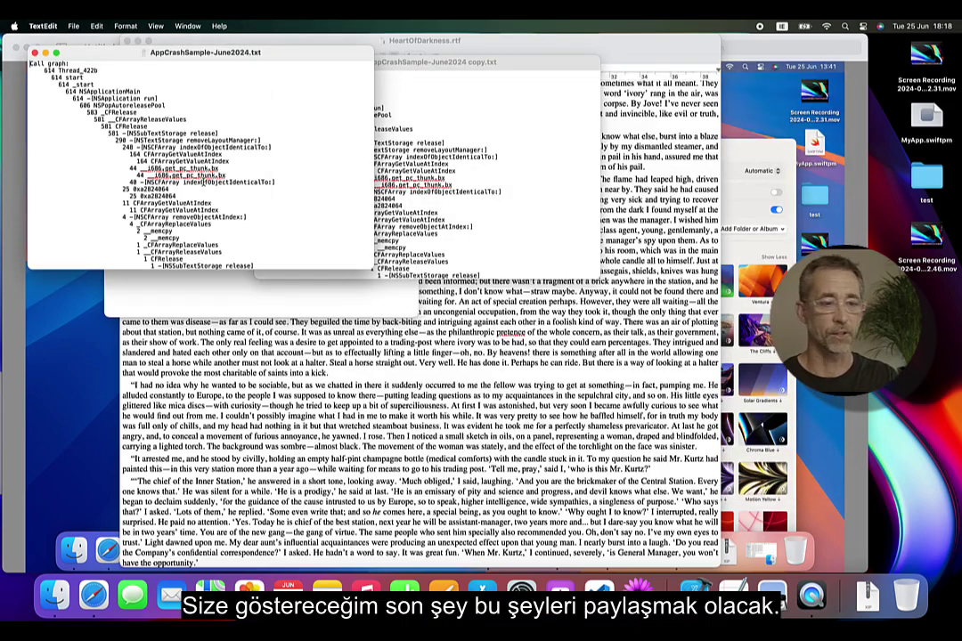
pyautogui.press('super+Tab')
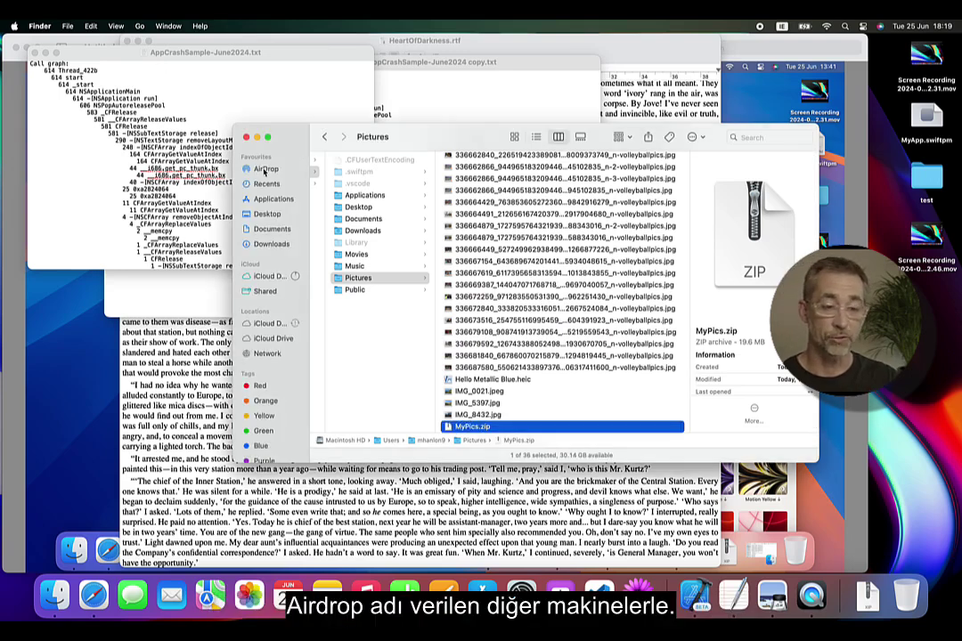
pyautogui.click(263, 169)
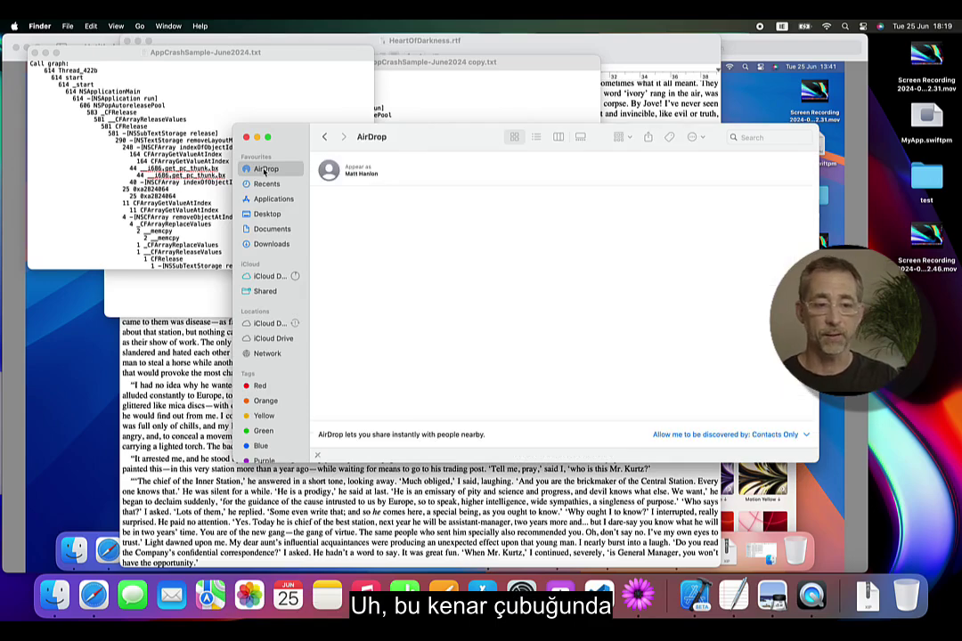
pyautogui.click(793, 435)
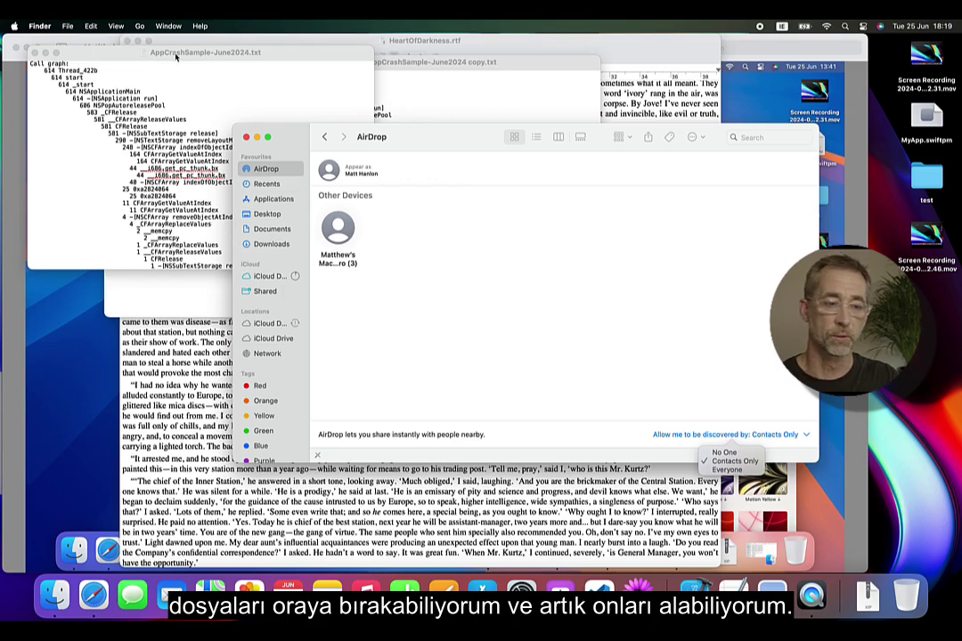
# Move the AppCrashSample-June2024.txt window over the AirDrop window and drop its file onto the nearby Mac listed under Other Devices
pyautogui.click(149, 54)
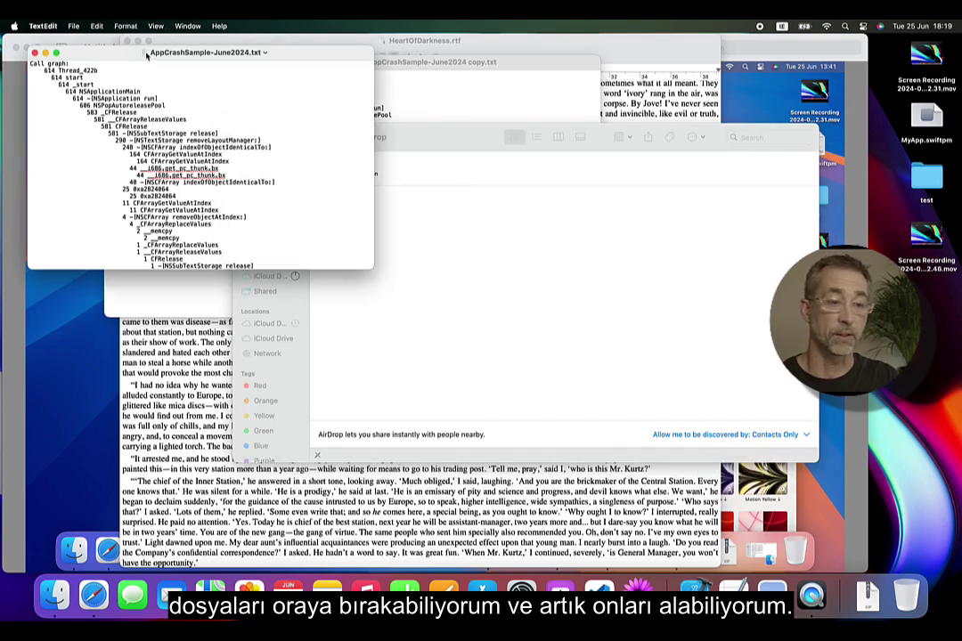
pyautogui.moveTo(283, 55); pyautogui.dragTo(565, 265)
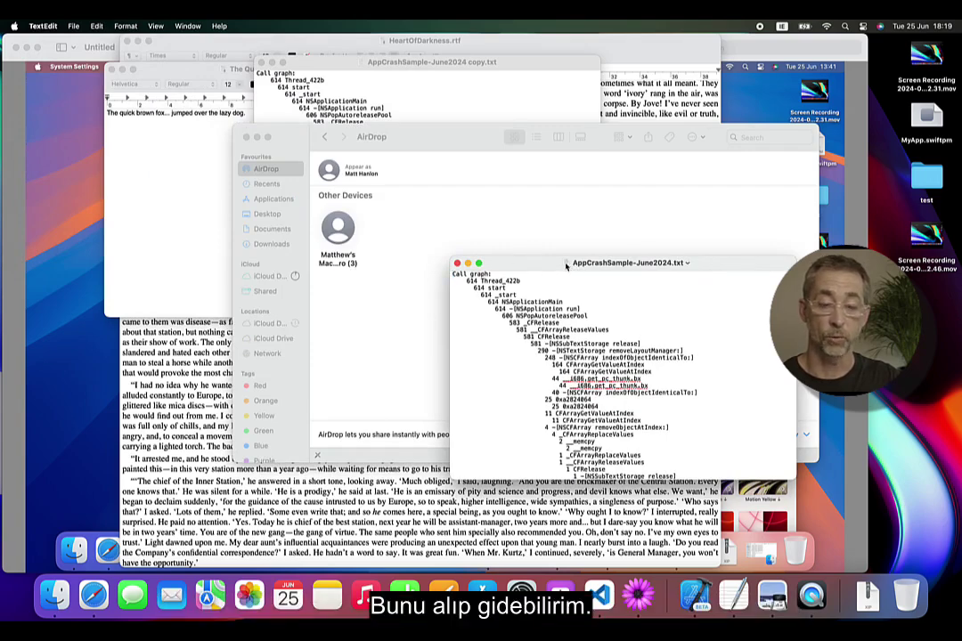
pyautogui.moveTo(565, 264); pyautogui.dragTo(348, 236)
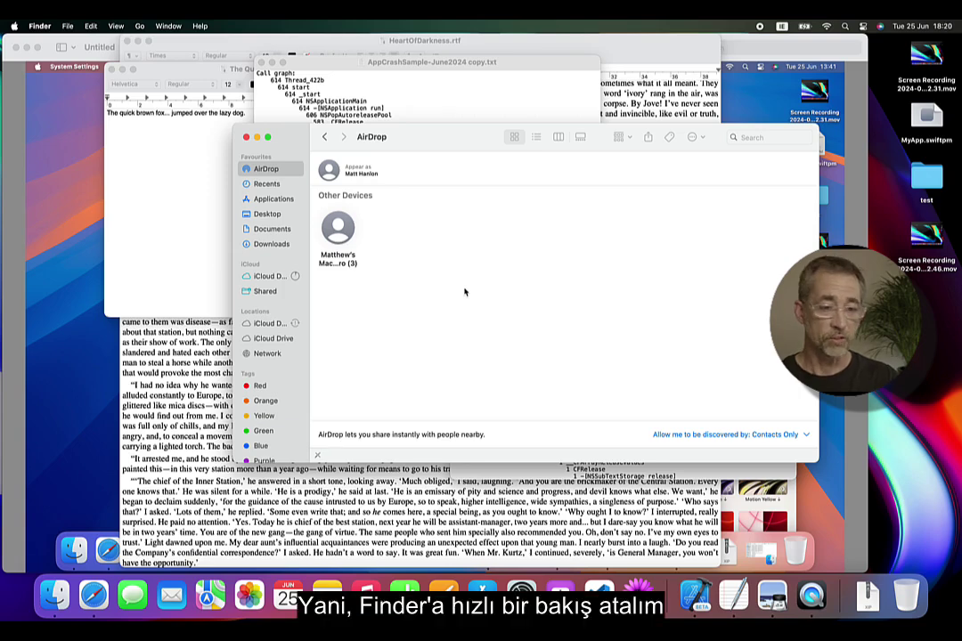
# Look through the Applications folder and Finder's sidebar locations and tags, and briefly view the Connect to Server dialog
pyautogui.click(269, 198)
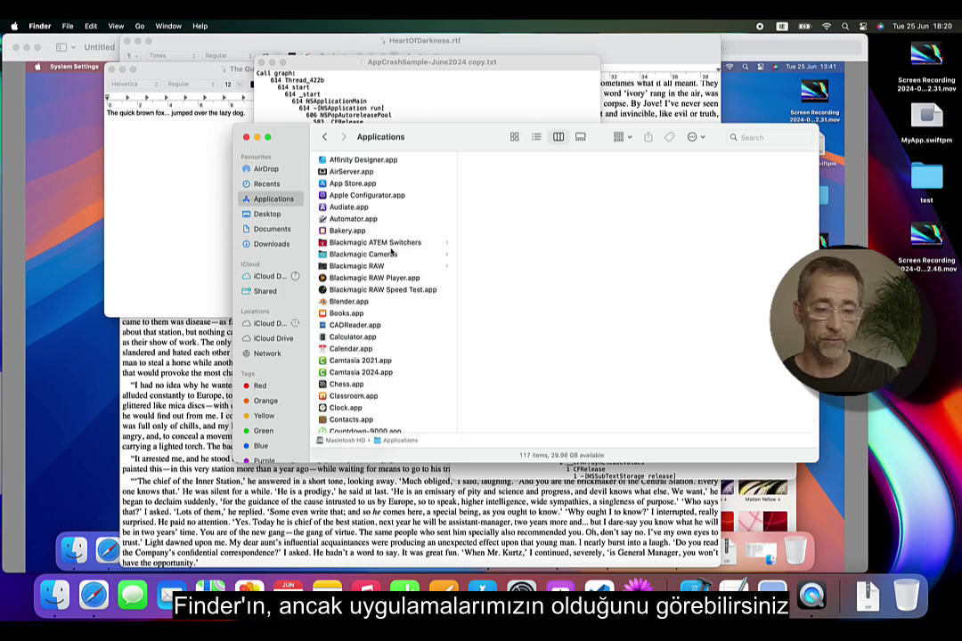
pyautogui.scroll(-15, 381, 284)
pyautogui.scroll(-5, 380, 284)
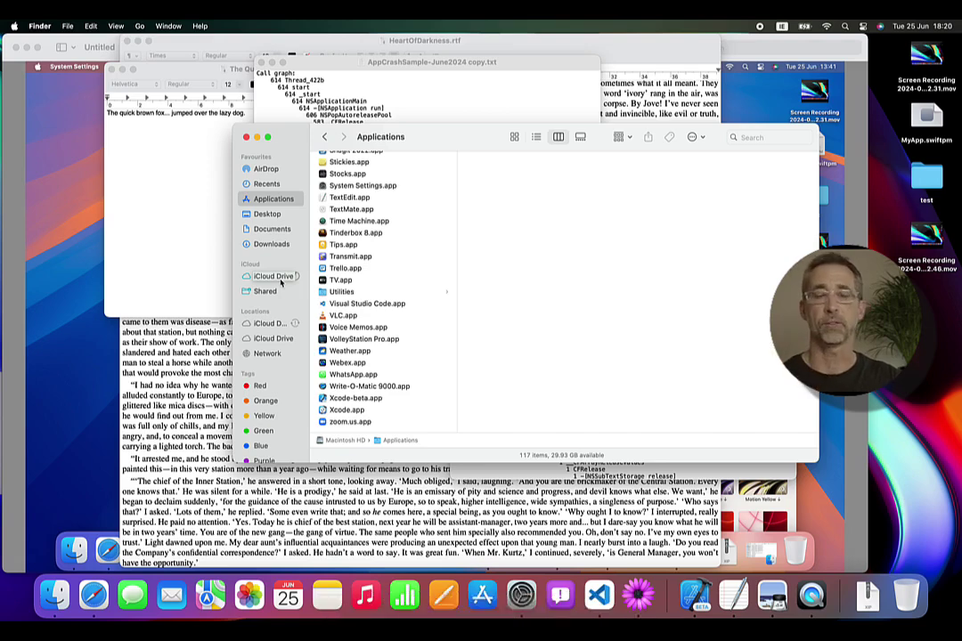
pyautogui.scroll(-3, 275, 390)
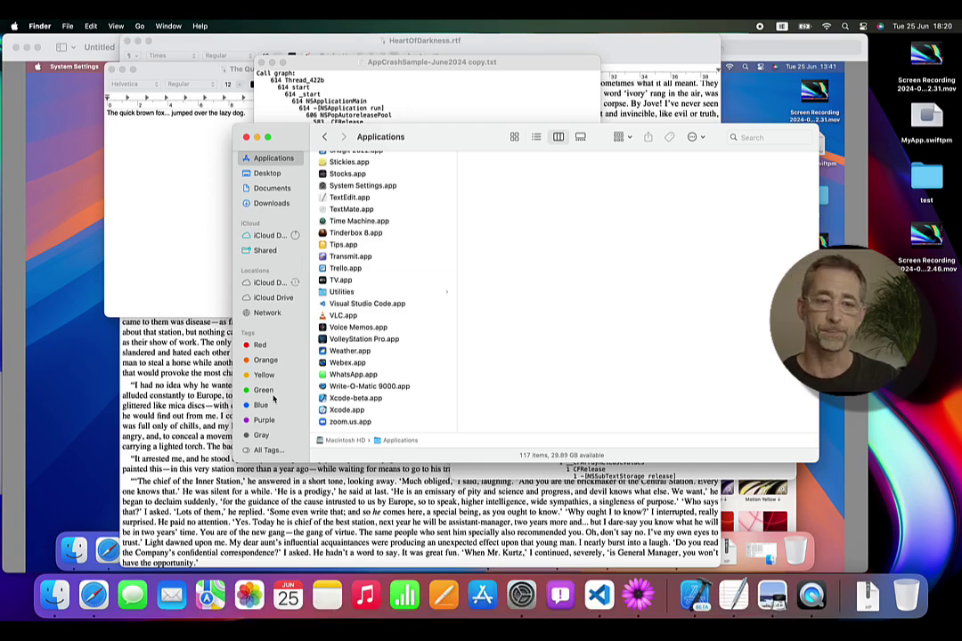
pyautogui.press('super+k')
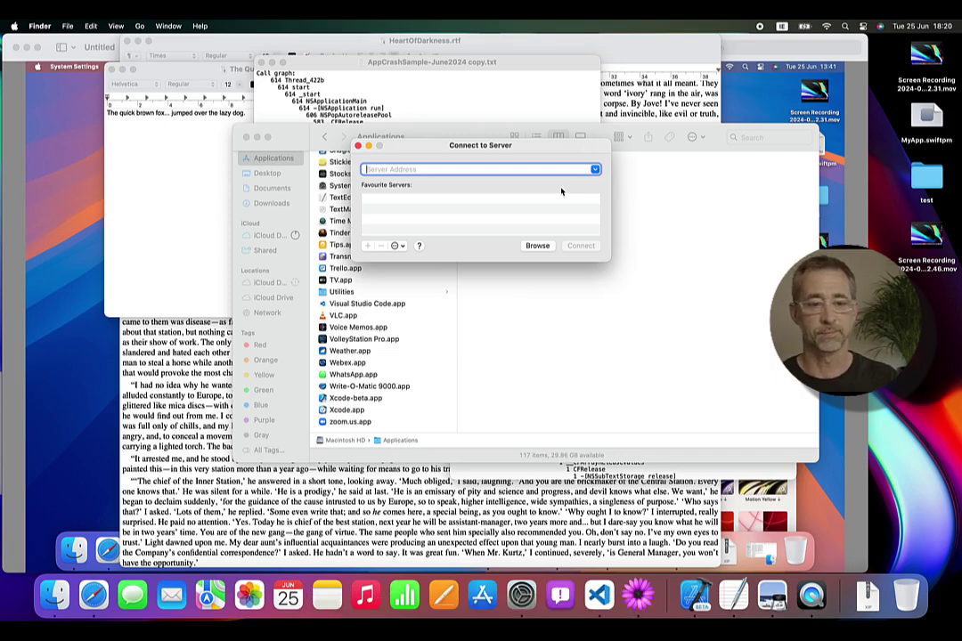
pyautogui.press('Escape')
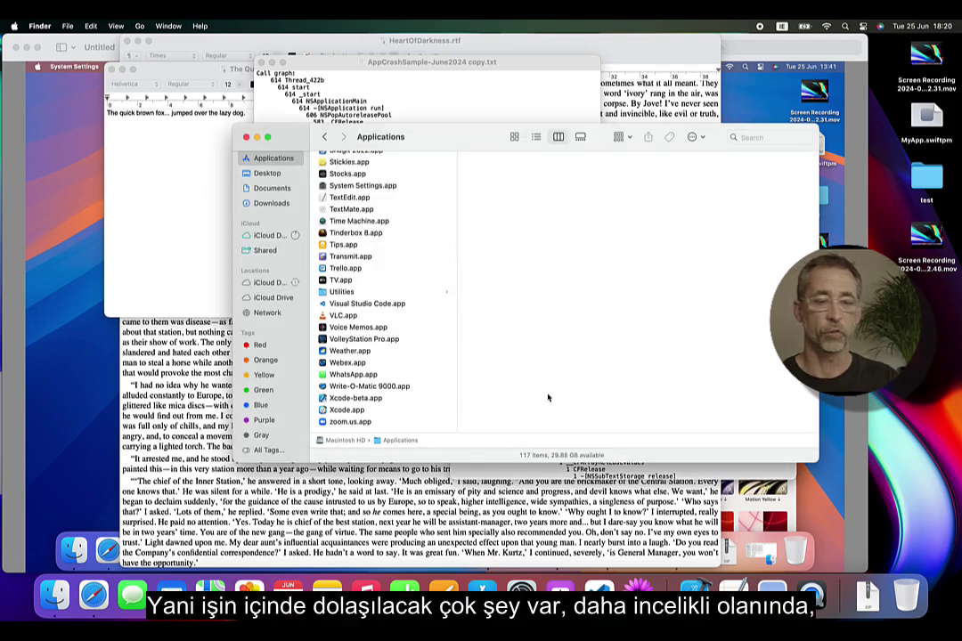